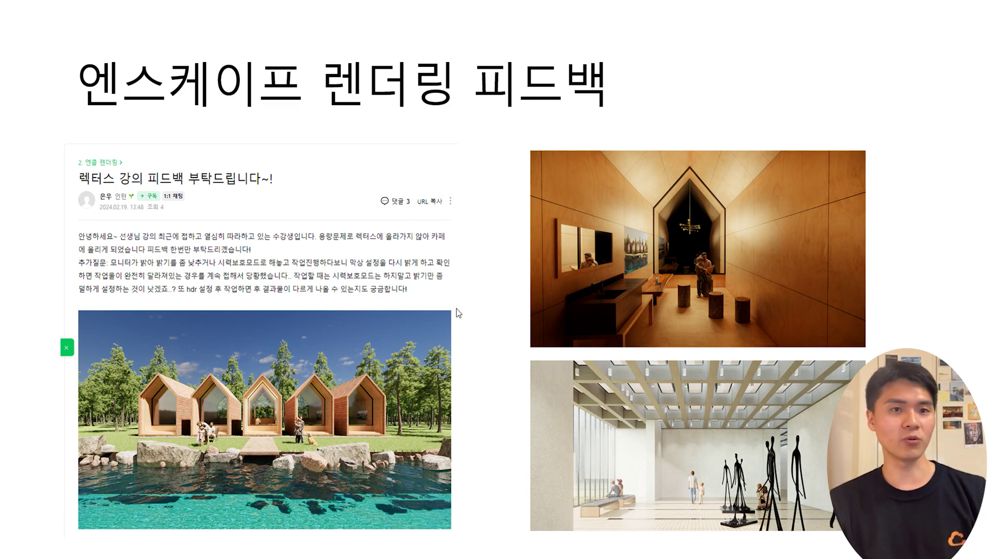
End the slide show and switch to Chrome, showing the Naver cafe post that asks for rendering feedback
key("Escape")
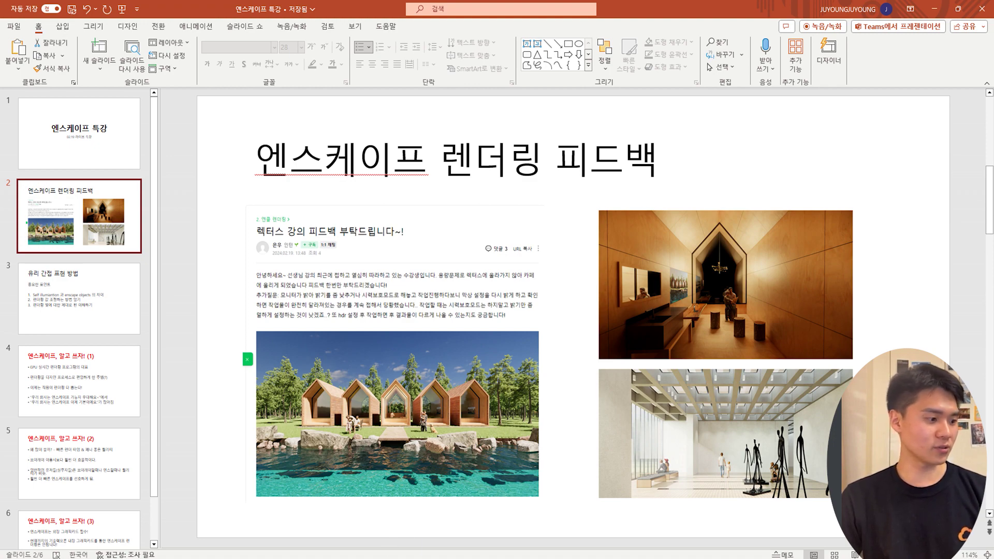
left_click(345, 520)
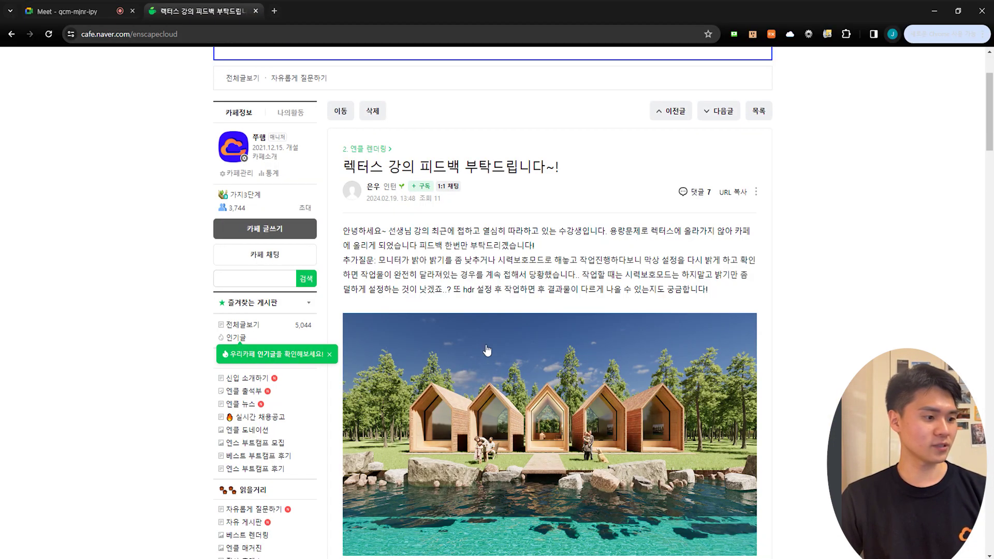
scroll(523, 364, "down", 3)
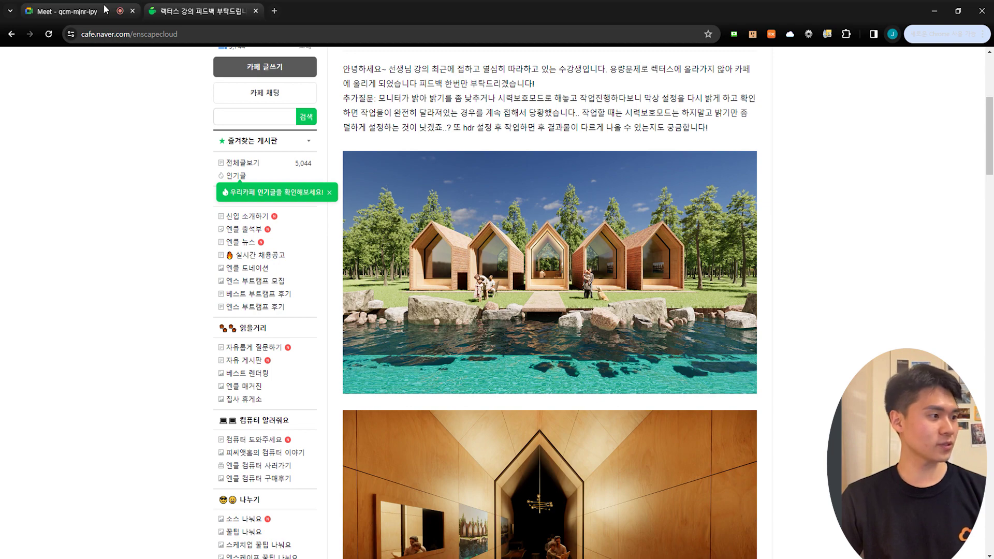
Stop the current presentation in the Google Meet call, share the screen again, and hide the sharing notice
left_click(68, 11)
left_click(505, 539)
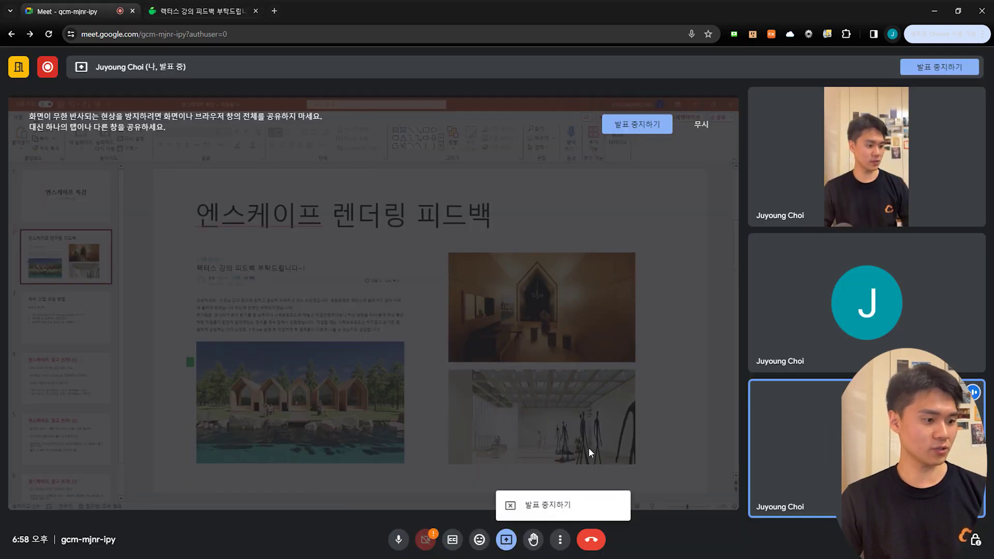
left_click(548, 505)
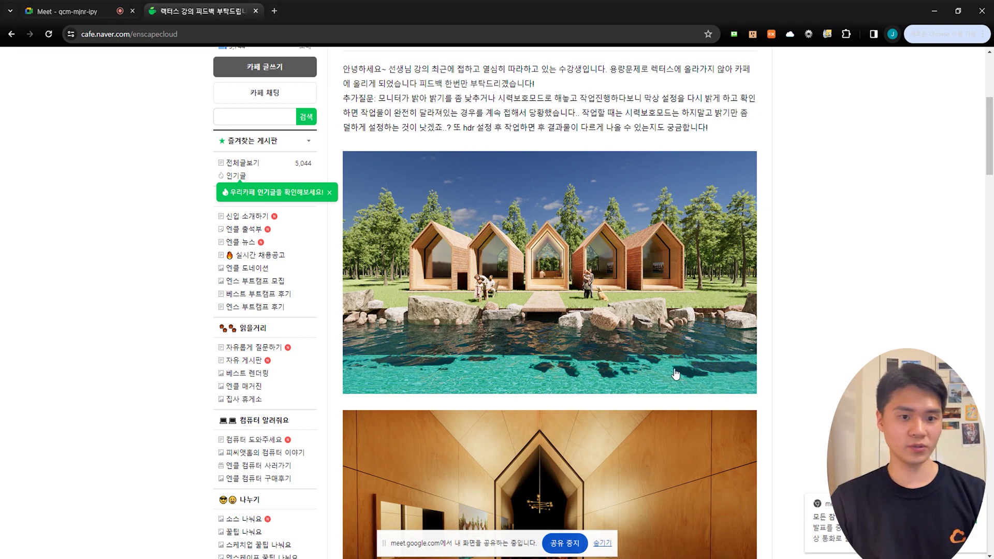
scroll(800, 337, "up", 4)
left_click(603, 544)
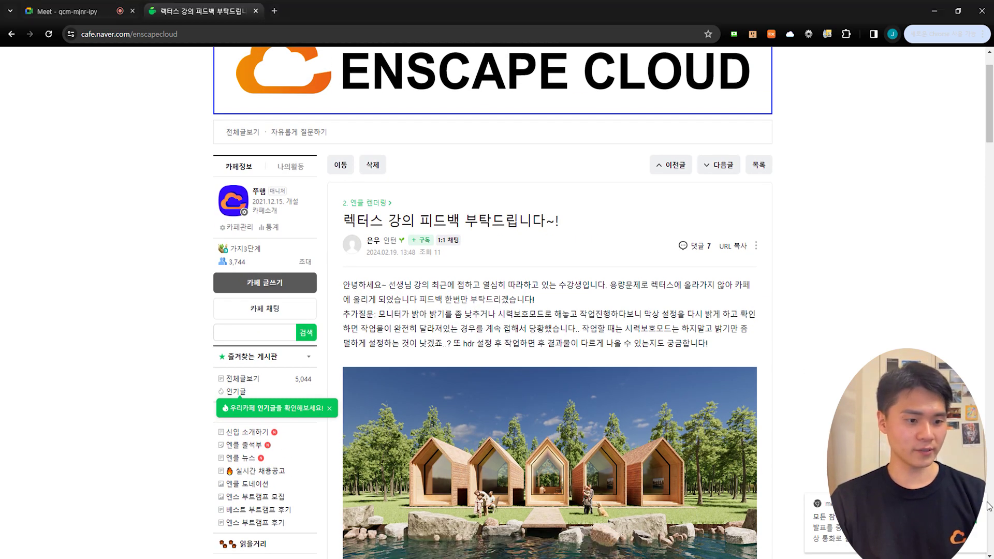
Examine the submitted renders in the cafe post: lakeside cabins, wooden interior, sculpture gallery and high-rise exterior
scroll(780, 344, "down", 4)
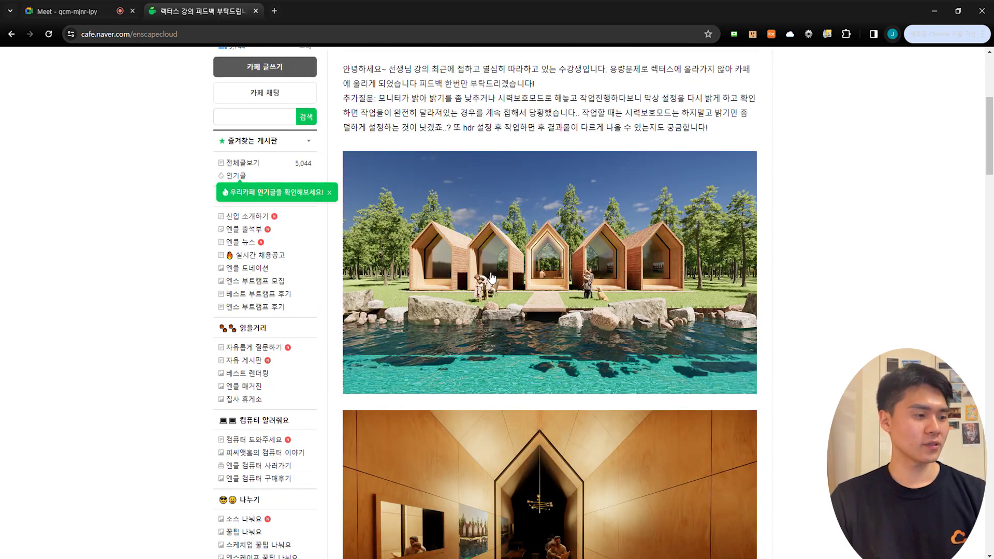
scroll(694, 319, "down", 9)
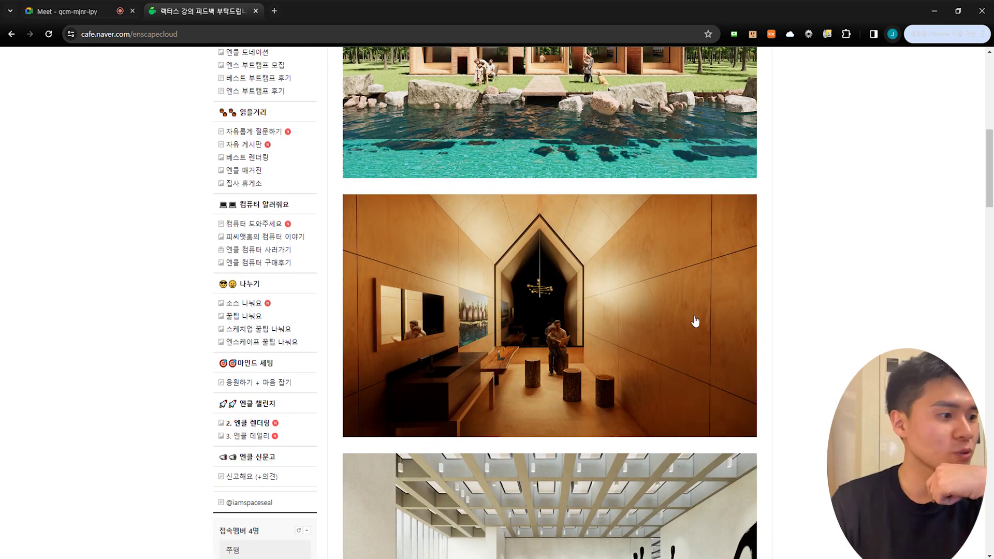
scroll(696, 321, "down", 8)
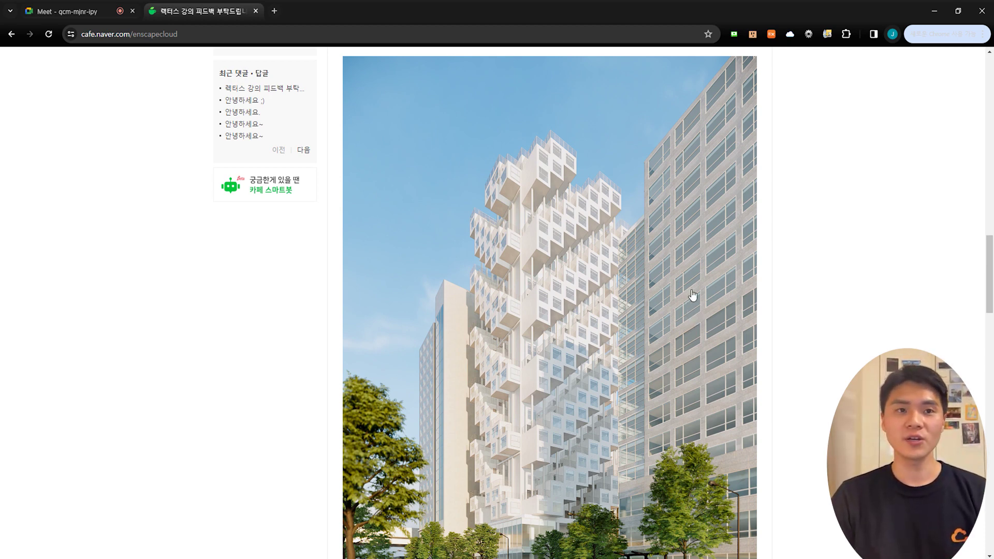
scroll(626, 362, "down", 3)
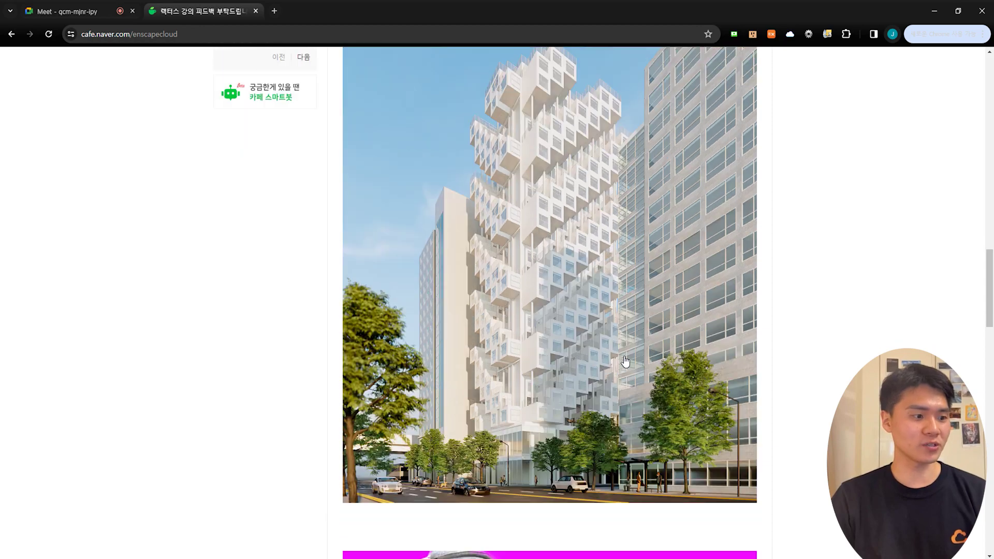
scroll(448, 509, "up", 4)
scroll(607, 411, "up", 16)
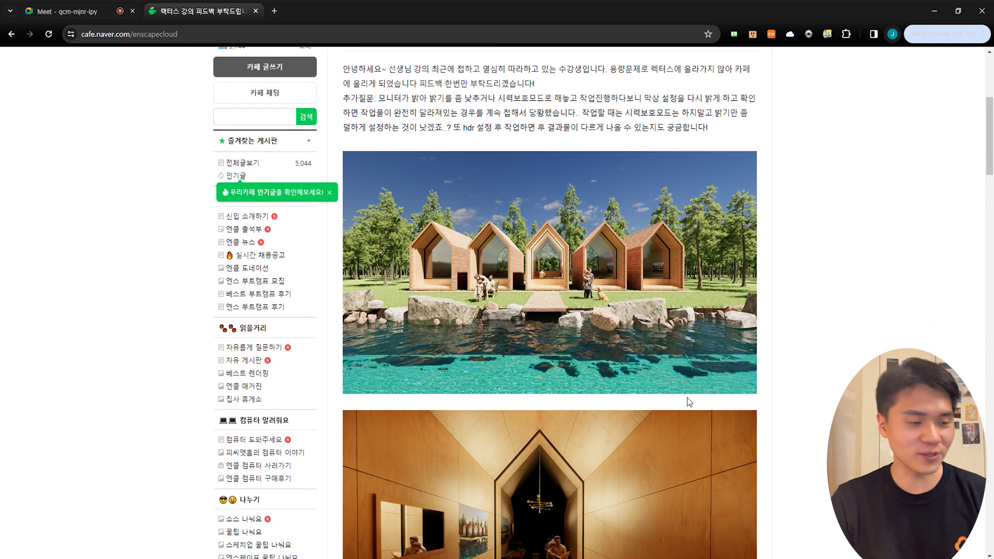
scroll(686, 402, "down", 1)
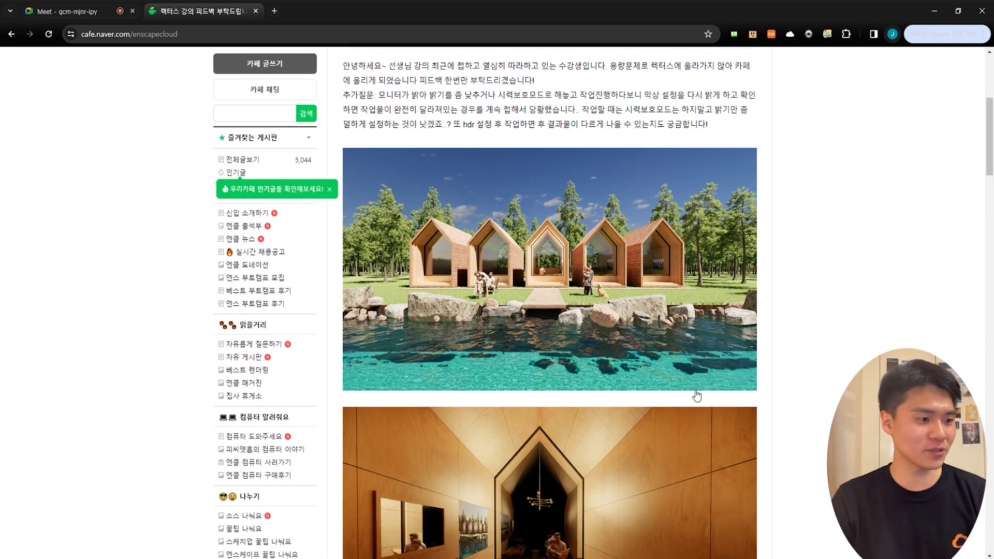
scroll(686, 386, "down", 1)
scroll(574, 295, "down", 1)
scroll(574, 295, "down", 12)
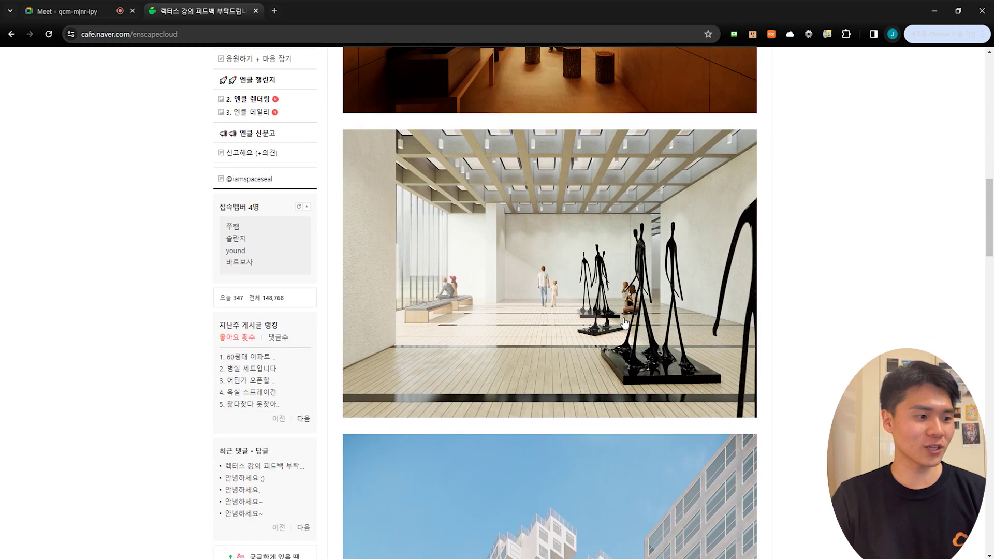
scroll(670, 428, "up", 6)
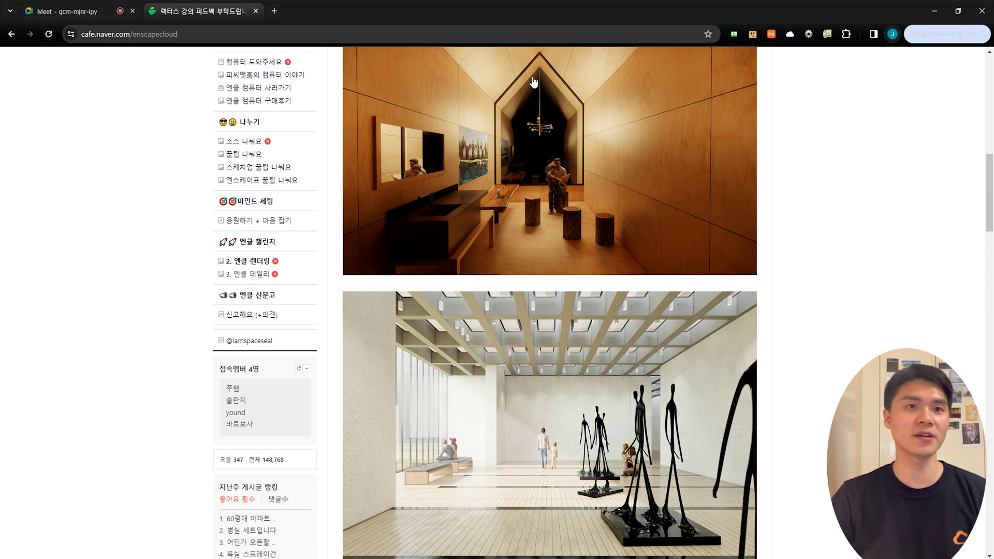
scroll(469, 381, "down", 2)
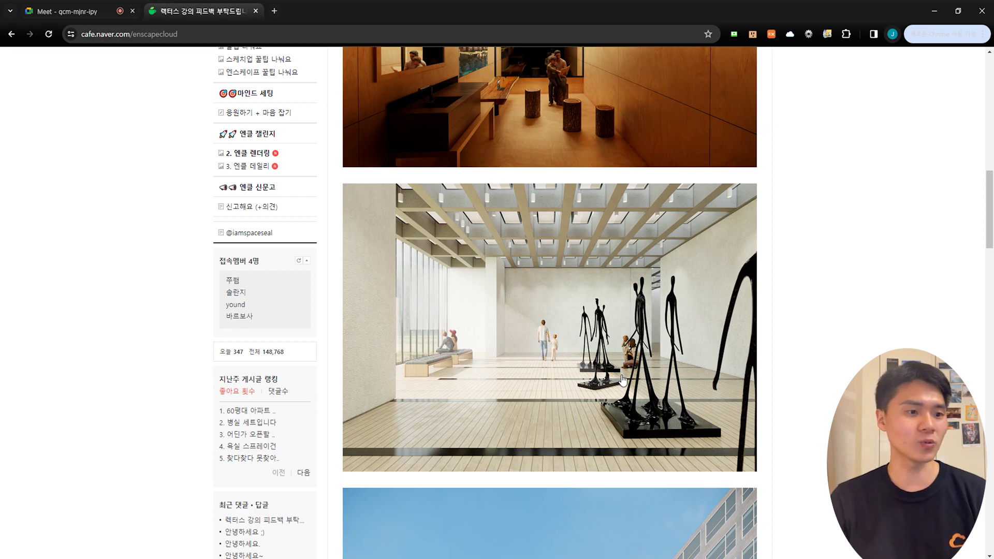
scroll(619, 376, "up", 9)
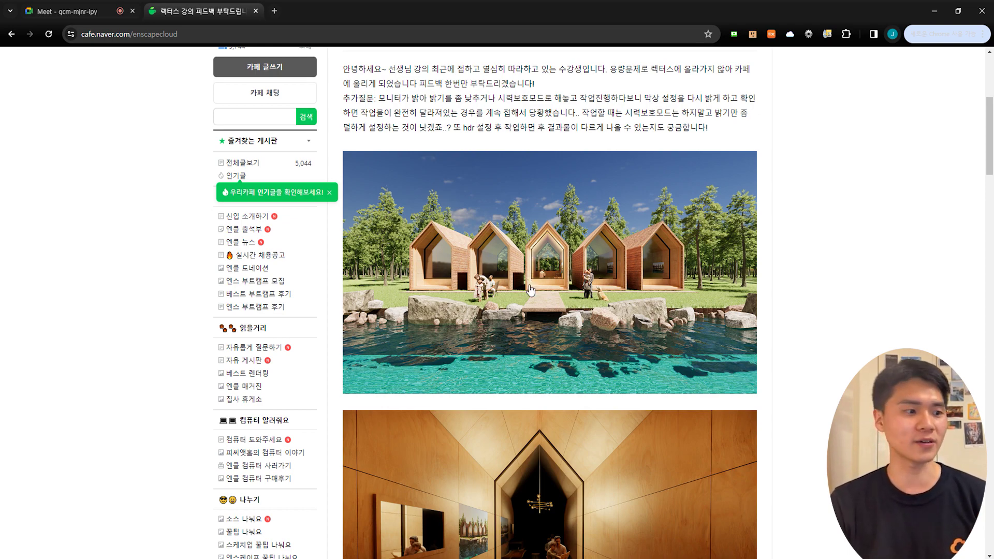
scroll(534, 254, "down", 20)
scroll(621, 257, "up", 20)
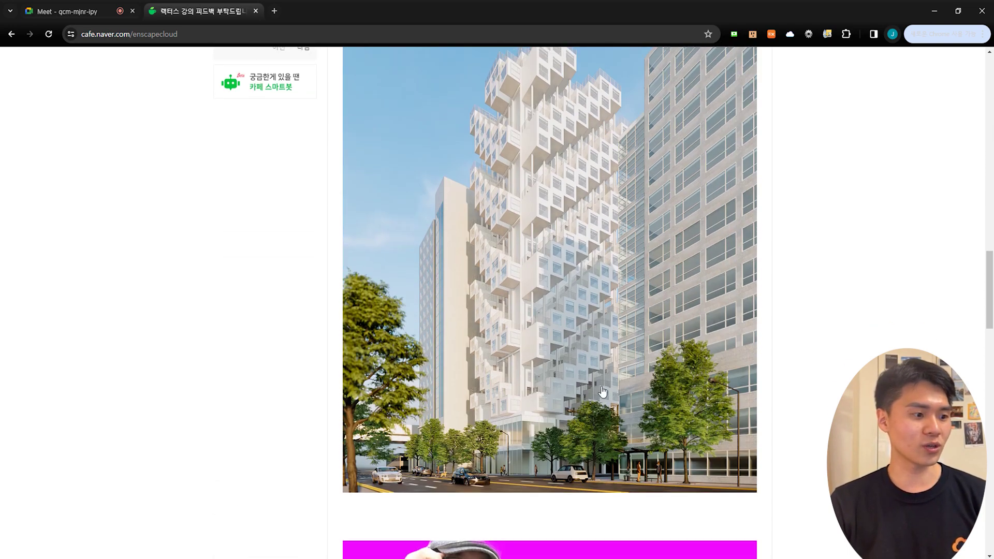
scroll(557, 368, "down", 4)
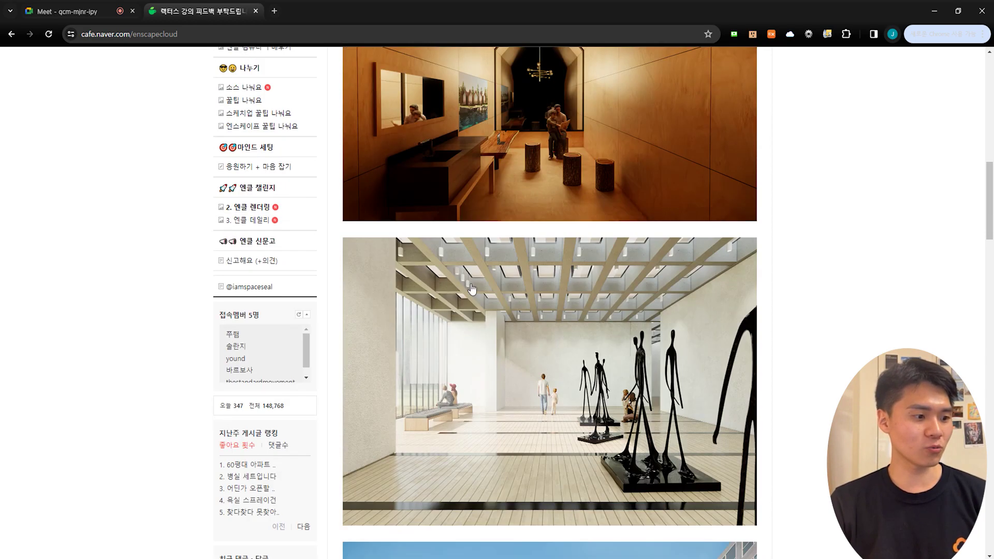
Open the sculpture gallery render enlarged, capture it as a screen snip, and show the snip maximized in Snip & Sketch
left_click(584, 434)
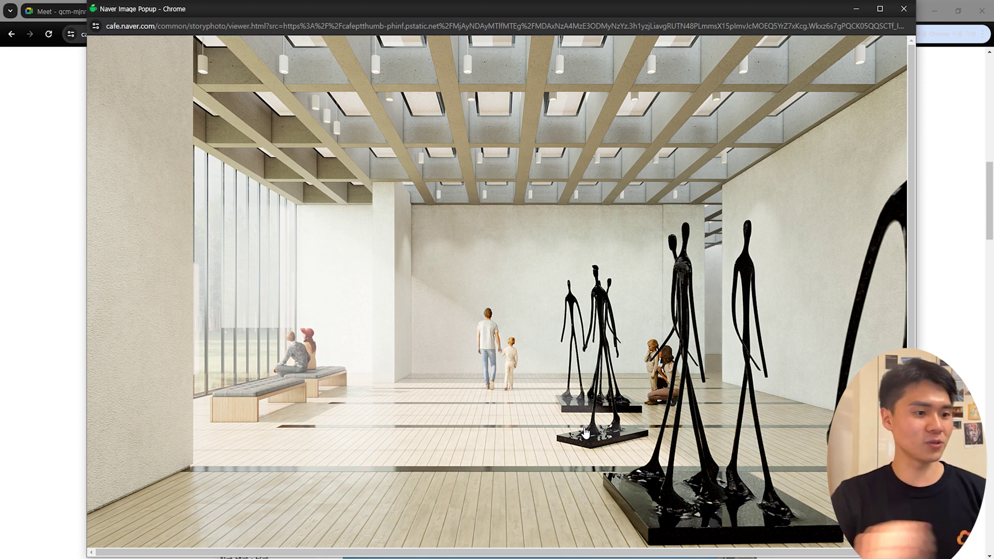
key("super+shift+s")
left_click_drag(910, 552, 87, 33)
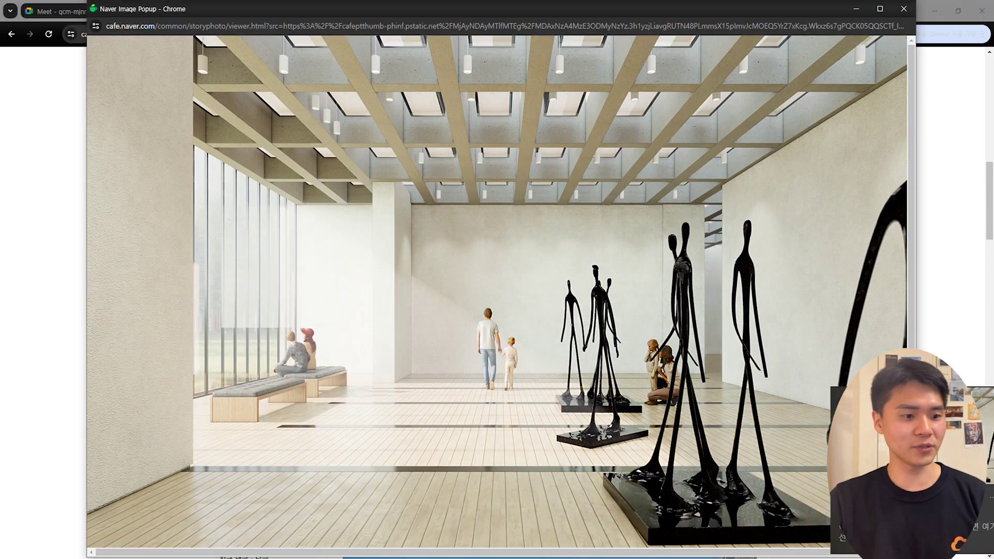
left_click(899, 460)
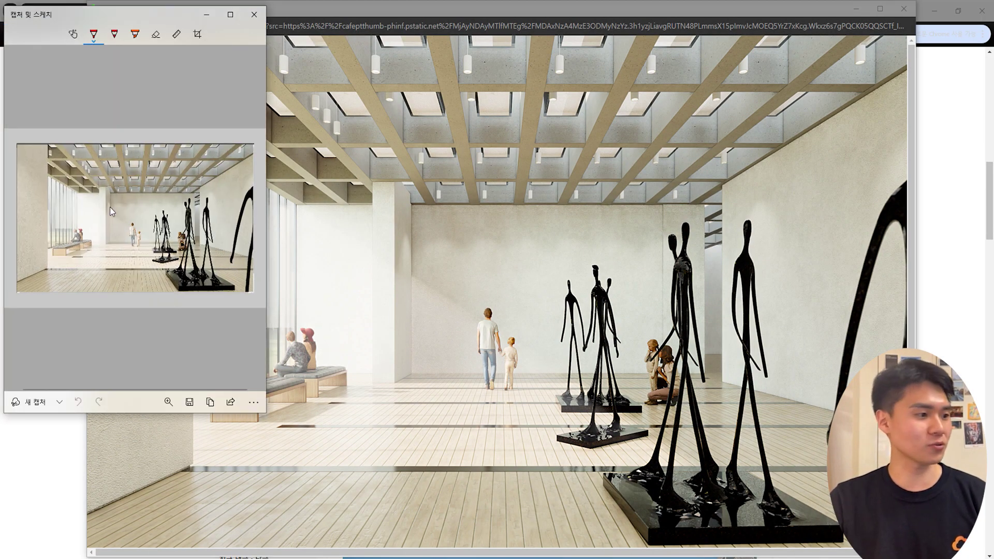
left_click(230, 15)
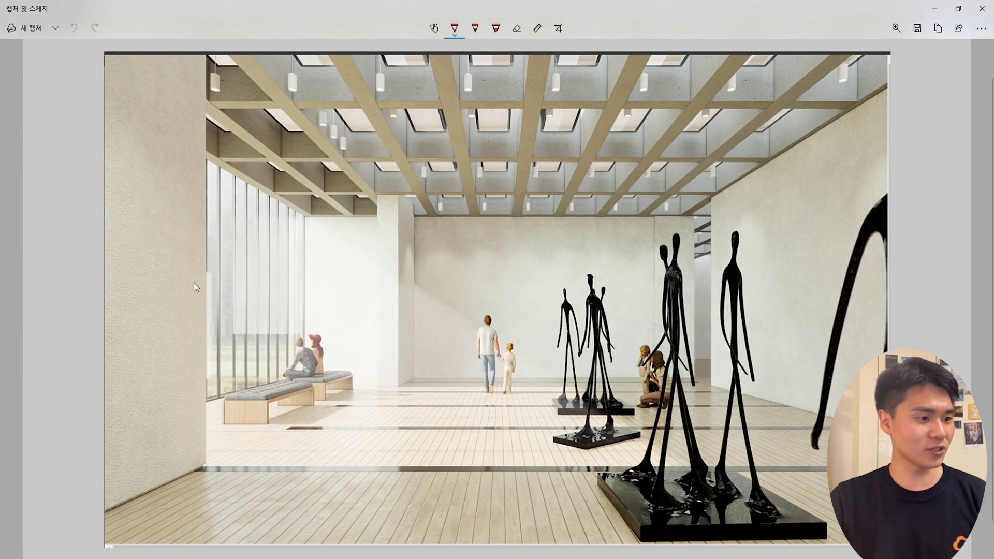
Draw a red rule-of-thirds grid over the gallery capture and circle its central area
left_click_drag(193, 282, 902, 294)
left_click_drag(168, 414, 845, 389)
left_click_drag(460, 67, 455, 558)
left_click_drag(620, 164, 604, 546)
mouse_move(660, 370)
left_mouse_down()
mouse_move(383, 394)
mouse_move(710, 225)
mouse_move(661, 369)
left_mouse_up()
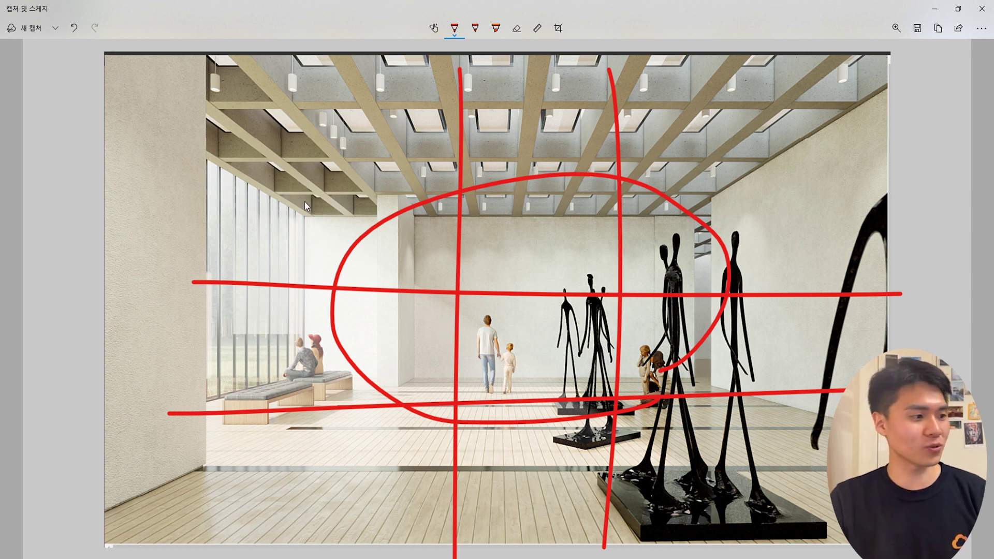
Draw red arrows on the gallery capture for light entering through the side windows and down through the ceiling skylights
mouse_move(247, 218)
left_mouse_down()
mouse_move(238, 250)
mouse_move(298, 254)
left_mouse_up()
left_click_drag(240, 301, 316, 292)
mouse_move(277, 307)
left_mouse_down()
mouse_move(278, 352)
mouse_move(296, 330)
left_mouse_up()
left_click_drag(184, 141, 546, 414)
left_click_drag(502, 343, 572, 439)
left_click_drag(182, 290, 523, 456)
mouse_move(479, 399)
left_mouse_down()
mouse_move(529, 433)
mouse_move(516, 437)
left_mouse_up()
mouse_move(417, 52)
left_mouse_down()
mouse_move(417, 160)
mouse_move(438, 135)
mouse_move(419, 167)
left_mouse_up()
left_click_drag(504, 163, 518, 151)
left_click_drag(561, 144, 556, 142)
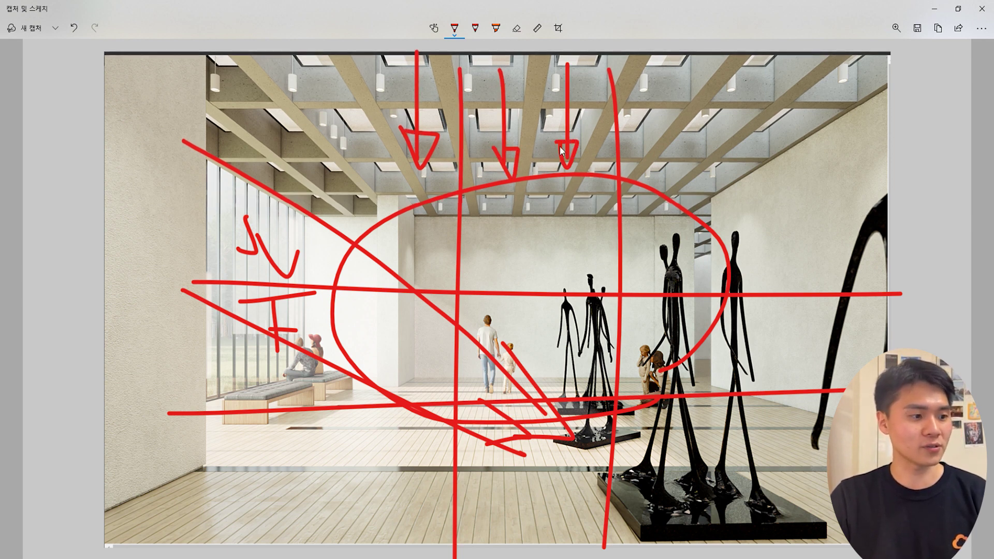
Mark a zigzag across the gallery's back wall and floor, a vertical line at the pillar, and arrows beside the windows and on the ceiling
left_click_drag(471, 226, 410, 240)
mouse_move(562, 212)
left_mouse_down()
mouse_move(585, 330)
mouse_move(777, 410)
mouse_move(780, 525)
mouse_move(335, 502)
left_mouse_up()
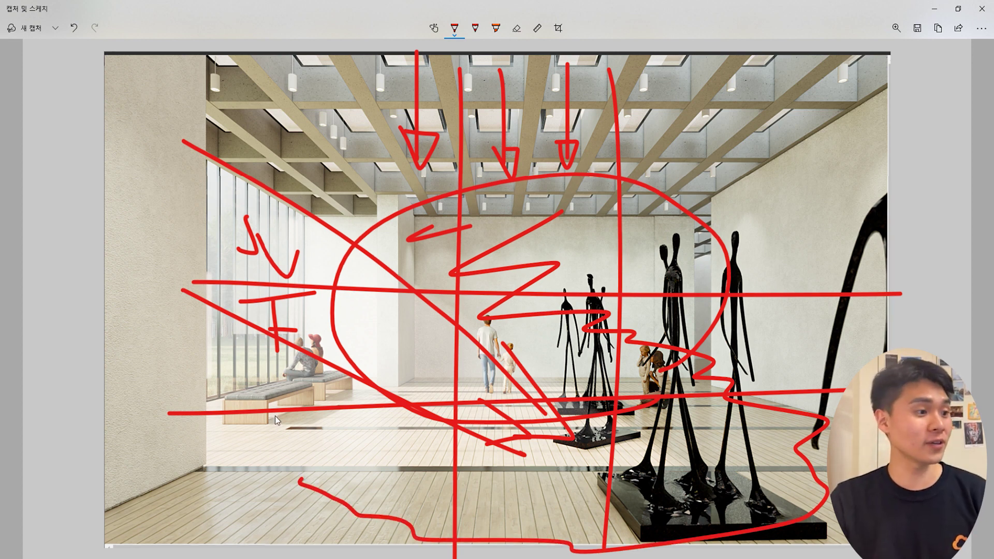
left_click_drag(415, 46, 419, 453)
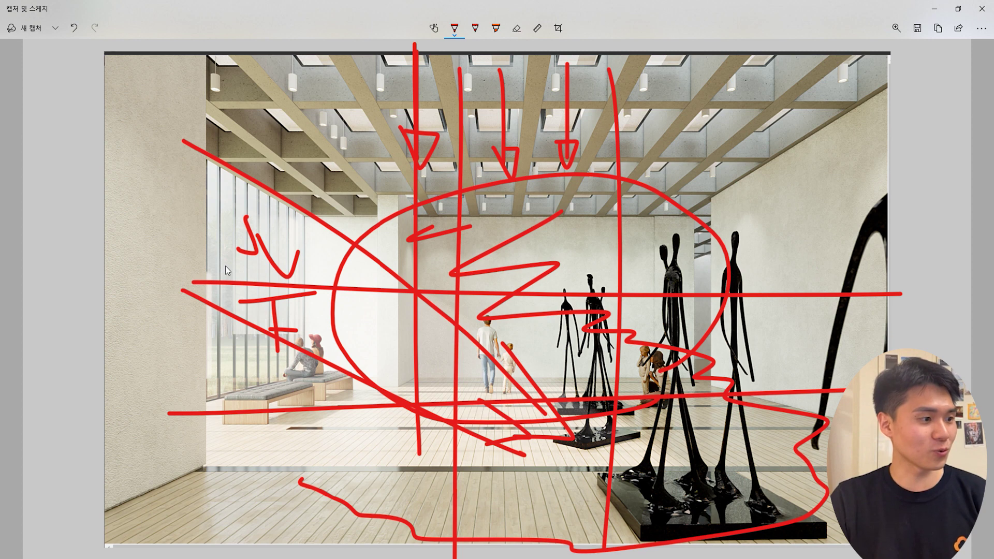
left_click_drag(208, 249, 424, 363)
left_click_drag(404, 298, 396, 371)
mouse_move(528, 120)
left_mouse_down()
mouse_move(546, 96)
mouse_move(504, 127)
left_mouse_up()
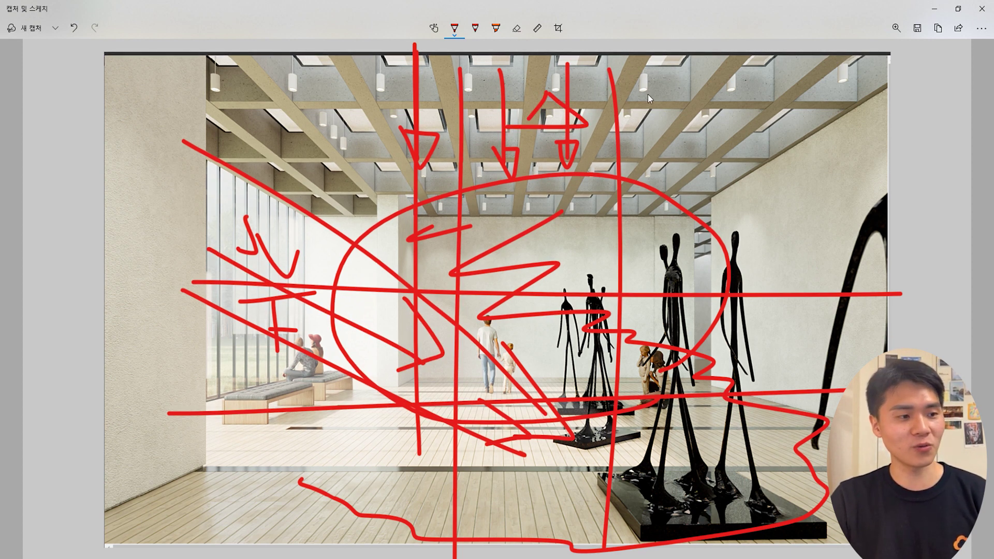
left_click_drag(670, 142, 650, 110)
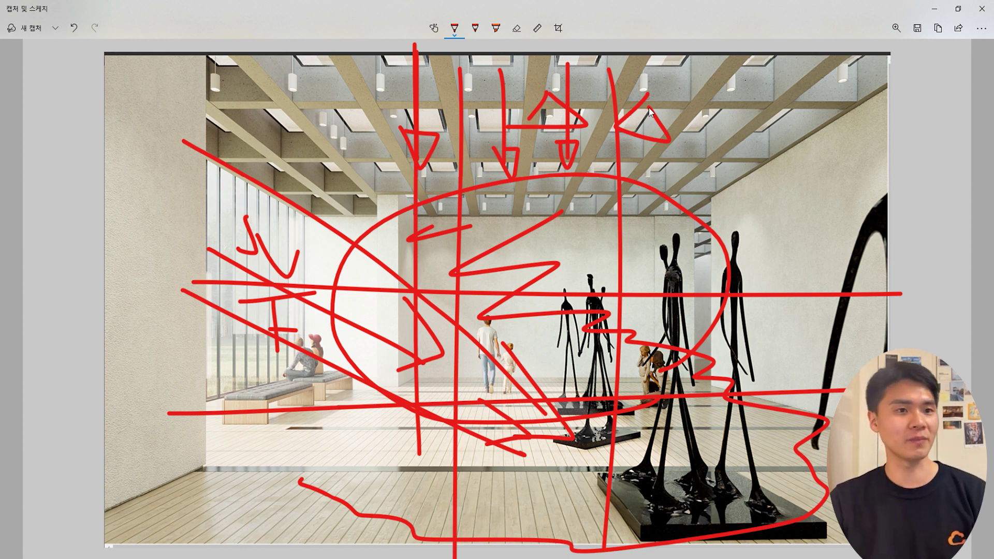
Close the annotated gallery capture and its image popup, and capture the enlarged lakeside cabins render for annotation
left_click(978, 9)
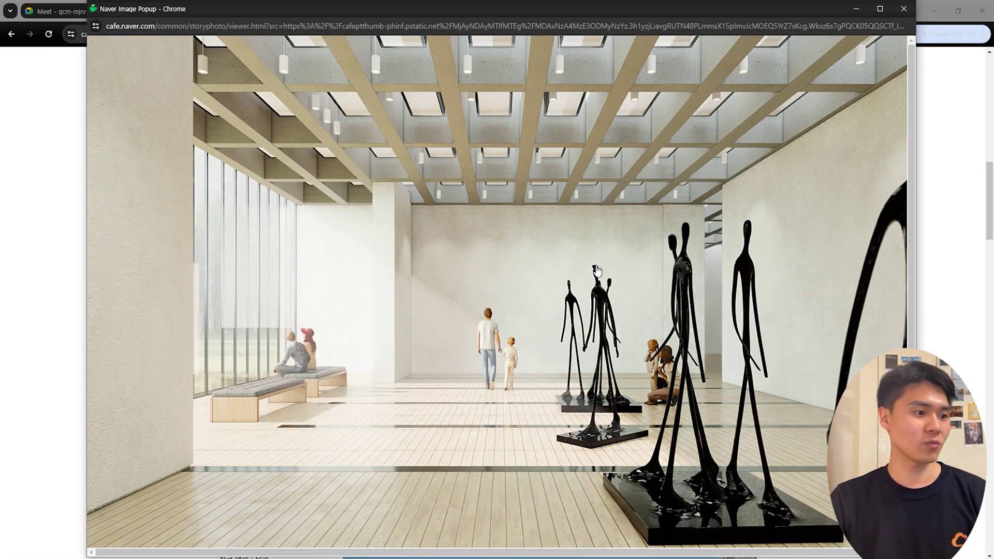
left_click(900, 8)
scroll(582, 284, "up", 5)
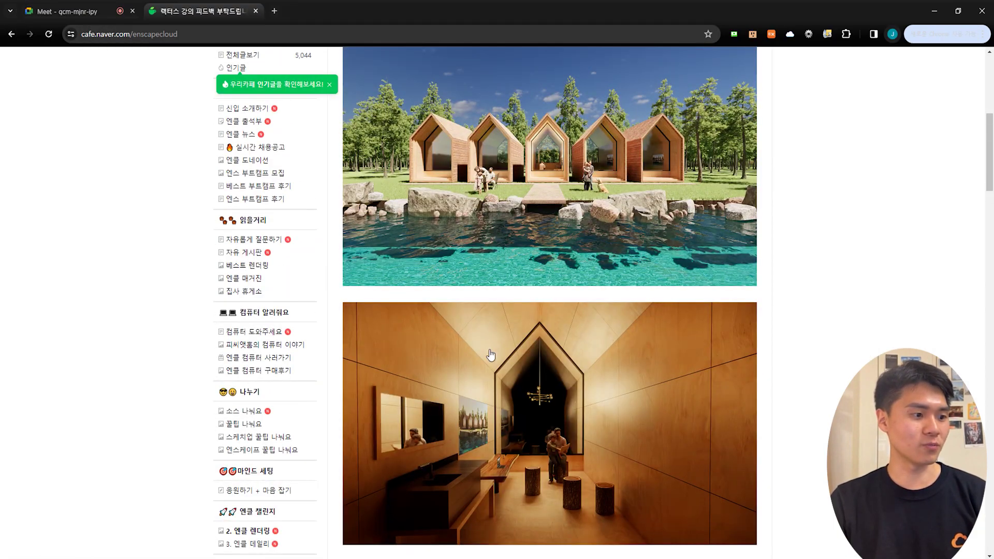
left_click(591, 163)
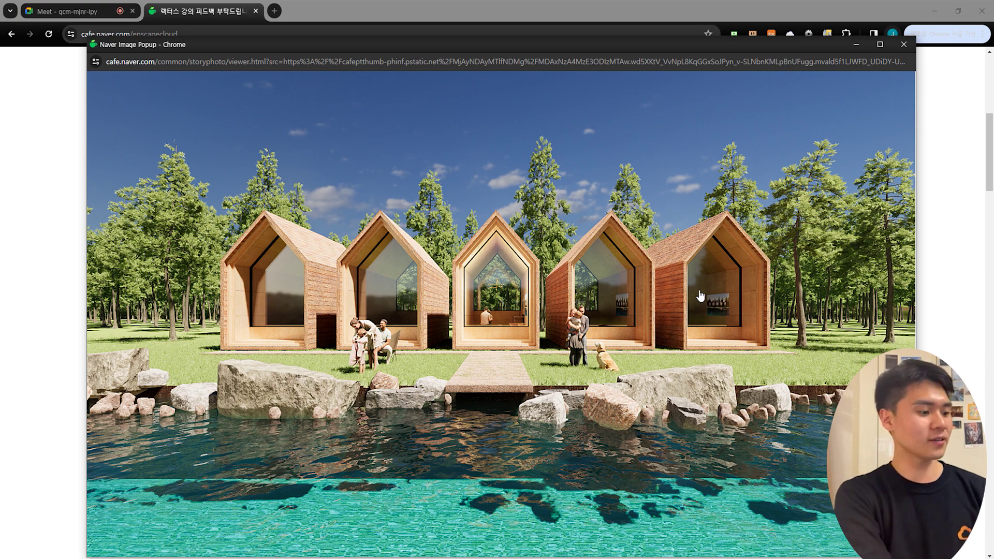
key("super+shift+s")
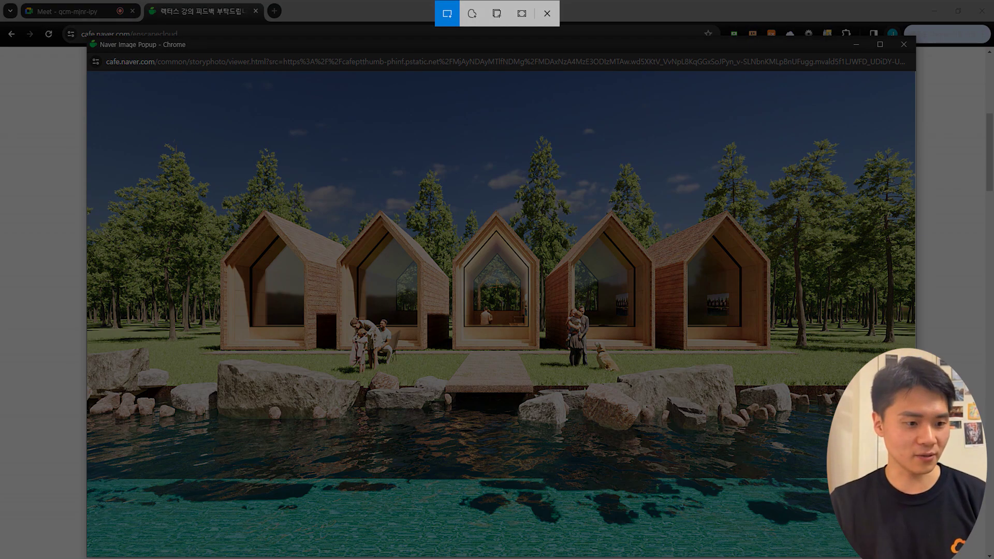
left_click_drag(914, 557, 87, 71)
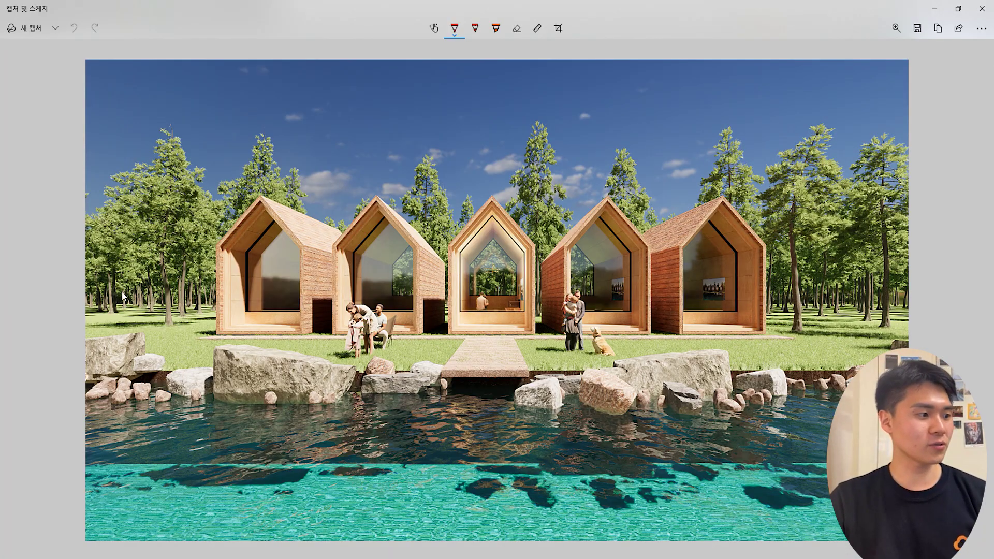
Draw a red grid of two horizontal and two vertical lines over the lakeside cabins capture
mouse_move(107, 286)
left_mouse_down()
mouse_move(755, 283)
mouse_move(907, 270)
left_mouse_up()
left_click_drag(79, 399, 992, 380)
left_click_drag(424, 71, 420, 523)
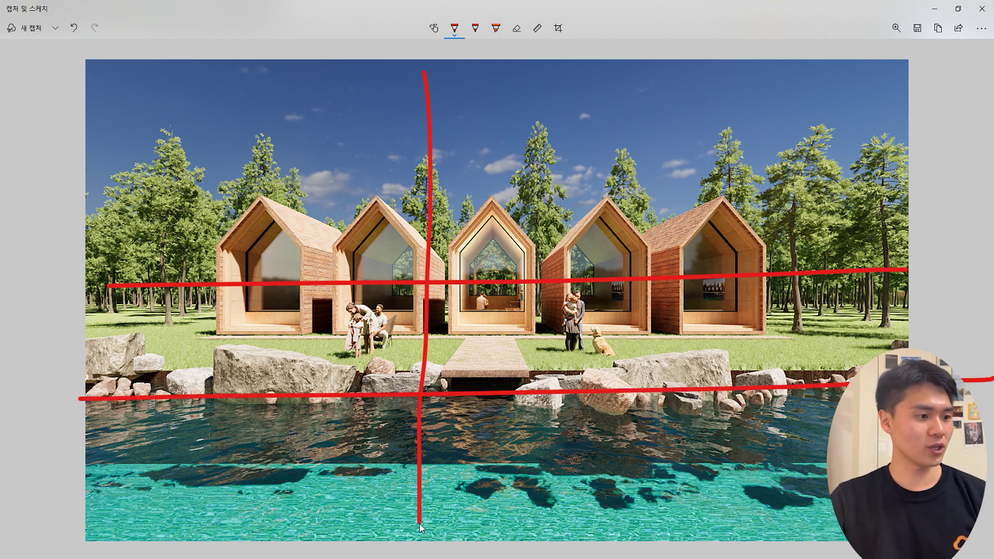
left_click_drag(591, 44, 591, 558)
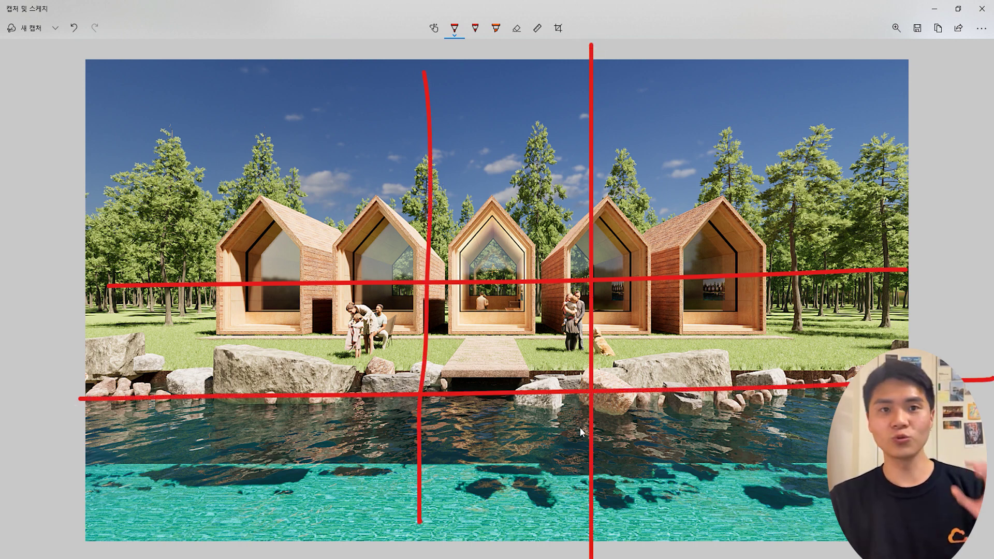
Circle the row of cabins in red, and draw a downward arrow through the middle cabin and a horizontal line across the roofs
mouse_move(763, 334)
left_mouse_down()
mouse_move(449, 351)
mouse_move(181, 283)
mouse_move(475, 150)
mouse_move(747, 190)
mouse_move(770, 304)
left_mouse_up()
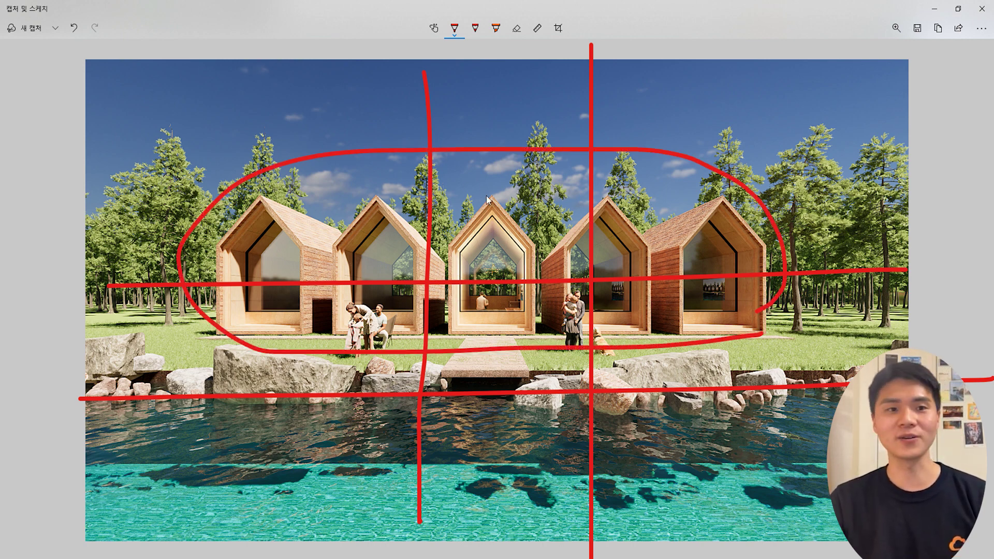
mouse_move(502, 239)
left_mouse_down()
mouse_move(501, 352)
mouse_move(518, 332)
mouse_move(468, 322)
left_mouse_up()
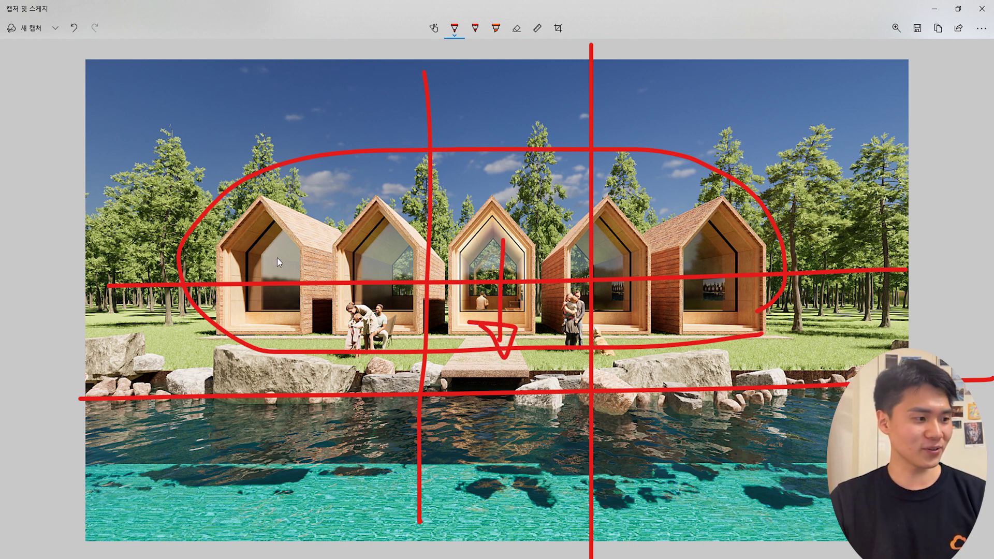
left_click_drag(211, 225, 958, 217)
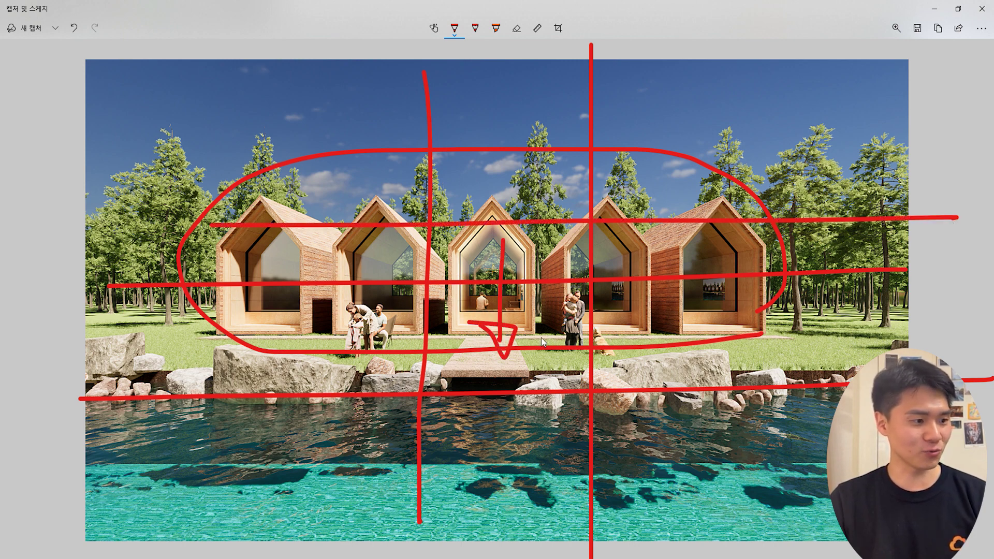
Draw diagonal red strokes over the cabins and their lawn, plus a short stroke near the middle cabin's roof
left_click_drag(321, 244, 240, 326)
left_click_drag(435, 250, 240, 401)
left_click_drag(510, 231, 404, 342)
left_click_drag(668, 223, 497, 389)
mouse_move(717, 261)
left_mouse_down()
mouse_move(701, 290)
mouse_move(649, 324)
left_mouse_up()
mouse_move(510, 194)
left_mouse_down()
mouse_move(510, 244)
mouse_move(530, 233)
mouse_move(496, 239)
left_mouse_up()
Undo the oval, arrow, roof line and diagonal strokes over the cabins
key("ctrl+z")
key("ctrl+z")
key("ctrl+z")
key("ctrl+z")
key("ctrl+z")
key("ctrl+z")
key("ctrl+z")
key("ctrl+z")
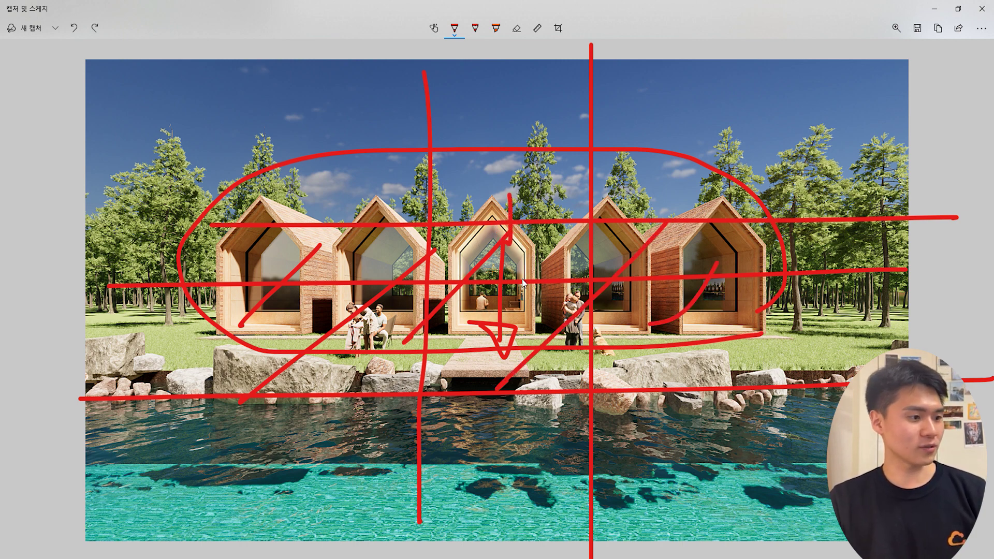
key("ctrl+z")
key("ctrl+z")
key("ctrl+z")
key("ctrl+z")
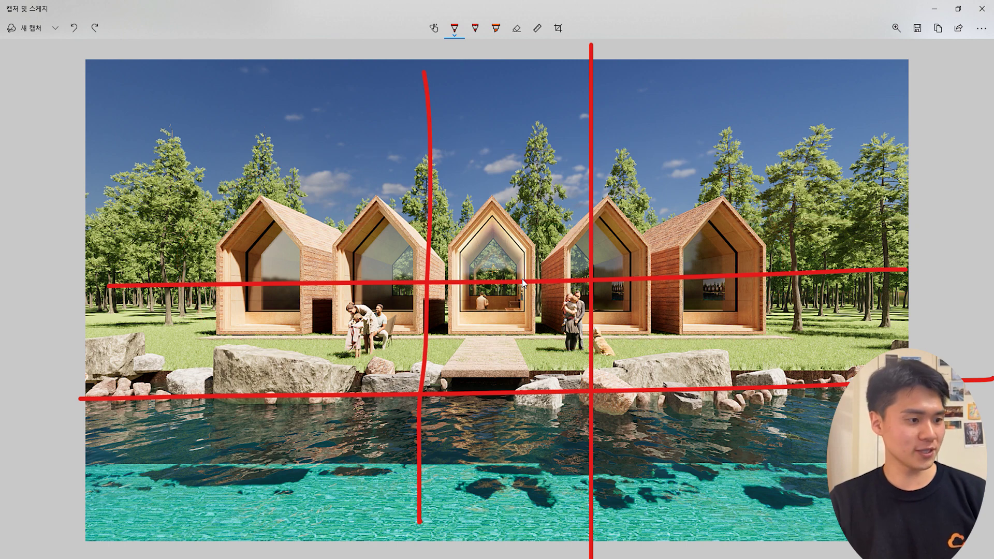
Undo the red grid lines so the lakeside cabins capture is free of marks
key("ctrl+z")
key("ctrl+z")
key("ctrl+z")
key("ctrl+z")
key("ctrl+z")
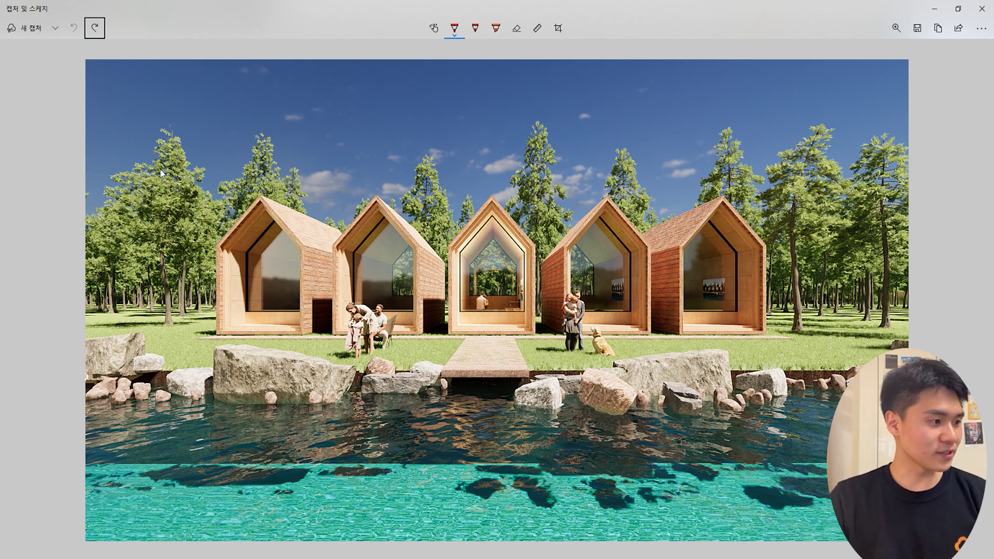
Put red check marks on the tall tree, shore rock, cabin roof and seated people, and handwrite "SUN" in the sky
left_click_drag(163, 142, 196, 135)
left_click_drag(202, 368, 226, 322)
mouse_move(306, 210)
left_mouse_down()
mouse_move(327, 238)
mouse_move(359, 210)
left_mouse_up()
left_click_drag(366, 303, 405, 306)
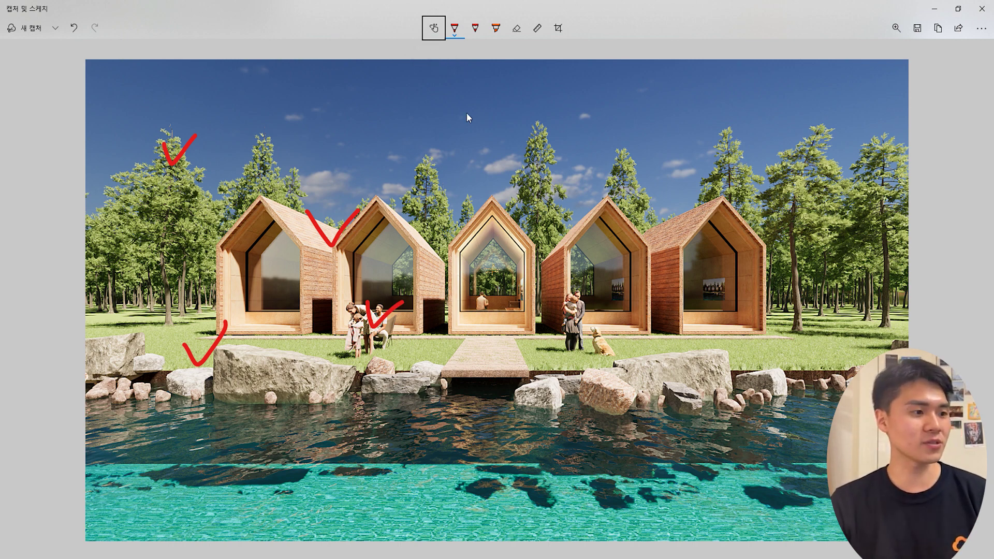
left_click_drag(617, 104, 682, 131)
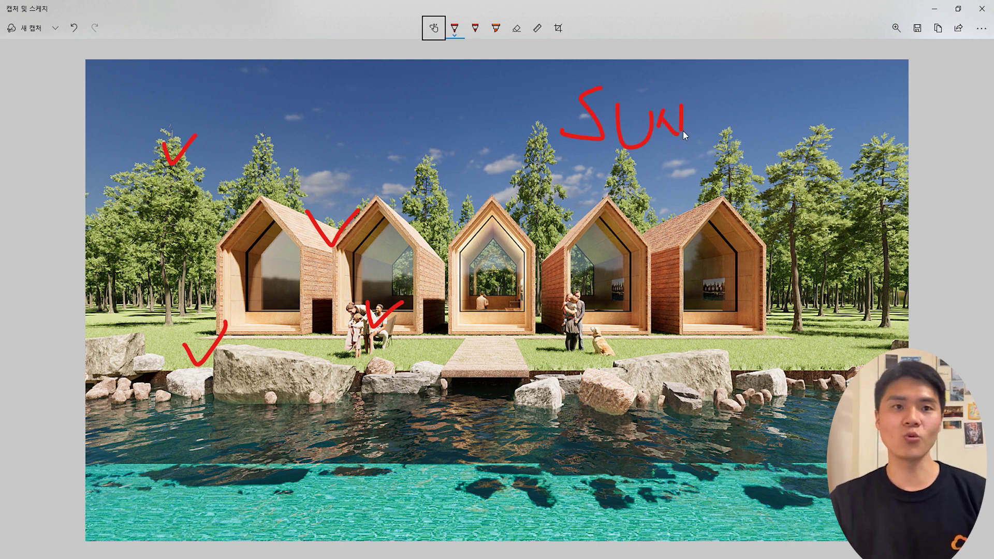
Draw sunlight arrows down onto the cabins, a zigzag on the first cabin's side wall, and a circle with arrows at the tall tree
left_click_drag(365, 139, 270, 212)
left_click_drag(281, 166, 382, 184)
left_click_drag(533, 84, 378, 235)
left_click_drag(387, 193, 459, 203)
mouse_move(528, 133)
left_mouse_down()
mouse_move(425, 298)
mouse_move(466, 284)
left_mouse_up()
left_click_drag(345, 229, 326, 329)
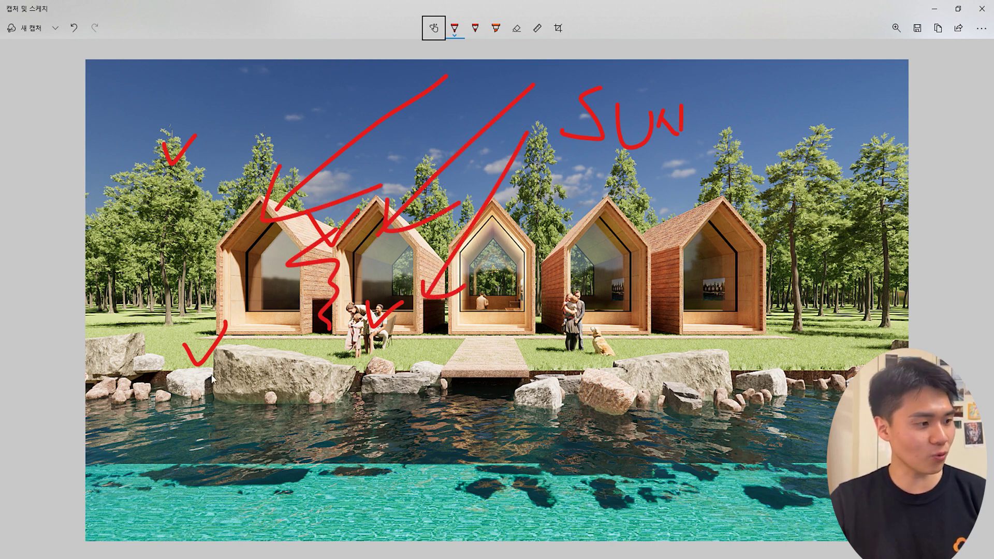
left_click_drag(178, 213, 253, 353)
mouse_move(189, 290)
left_mouse_down()
mouse_move(216, 167)
mouse_move(141, 273)
left_mouse_up()
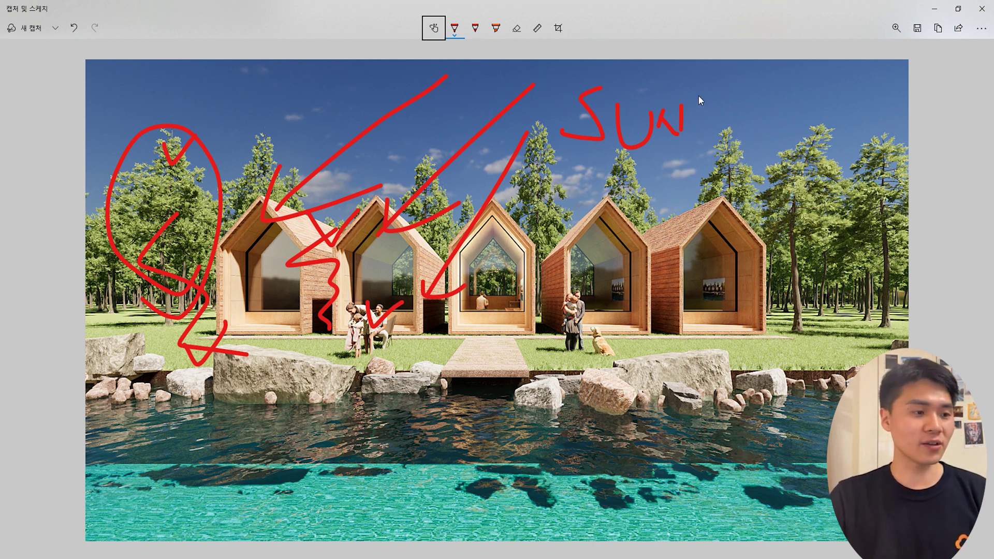
Add a plus sign beside "SUN" and draw diagonal light strokes across the whole sky
left_click_drag(690, 121, 718, 119)
left_click_drag(214, 112, 212, 112)
left_click_drag(352, 73, 253, 154)
left_click_drag(466, 64, 369, 161)
left_click_drag(577, 70, 476, 171)
left_click_drag(659, 110, 621, 163)
left_click_drag(782, 88, 728, 167)
left_click_drag(888, 58, 855, 130)
left_click_drag(900, 98, 874, 159)
left_click_drag(188, 87, 147, 112)
left_click_drag(352, 63, 279, 151)
left_click_drag(438, 92, 384, 157)
left_click_drag(783, 57, 736, 142)
left_click_drag(877, 80, 847, 144)
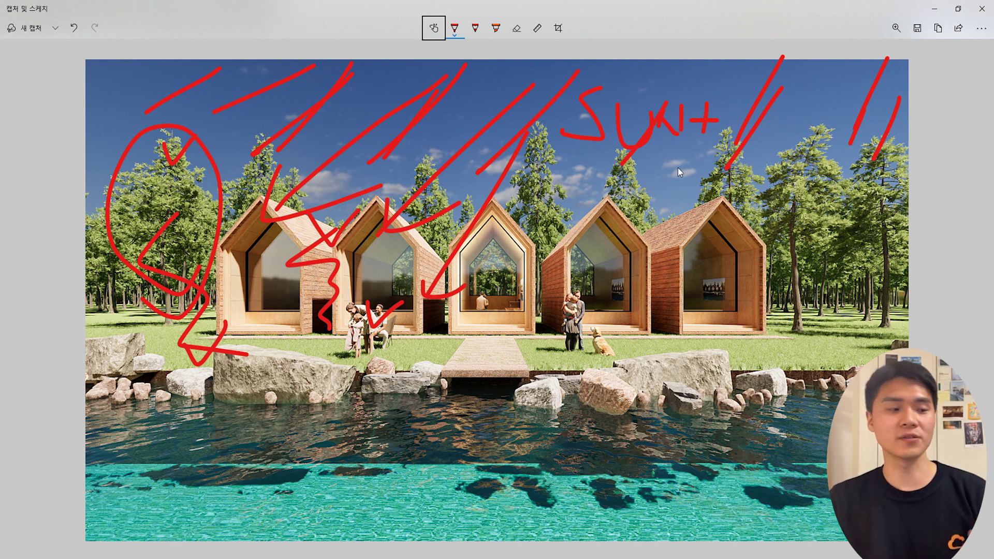
Draw a downward arrow onto the rightmost cabin's roof, a looped symbol in the sky, and lettering with an upward arrow on the lawn
left_click_drag(689, 191, 665, 195)
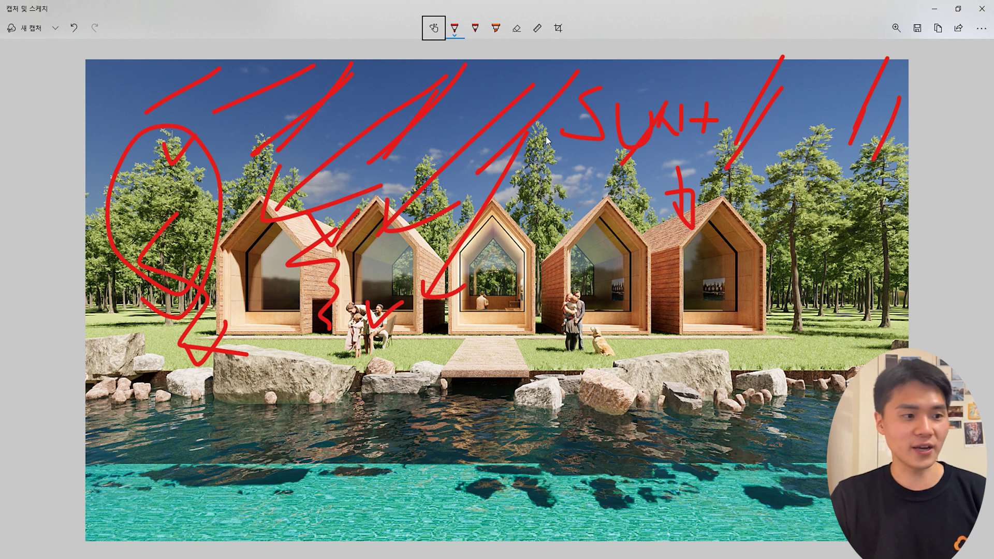
left_click_drag(817, 78, 824, 136)
left_click_drag(818, 78, 821, 94)
left_click_drag(825, 93, 805, 96)
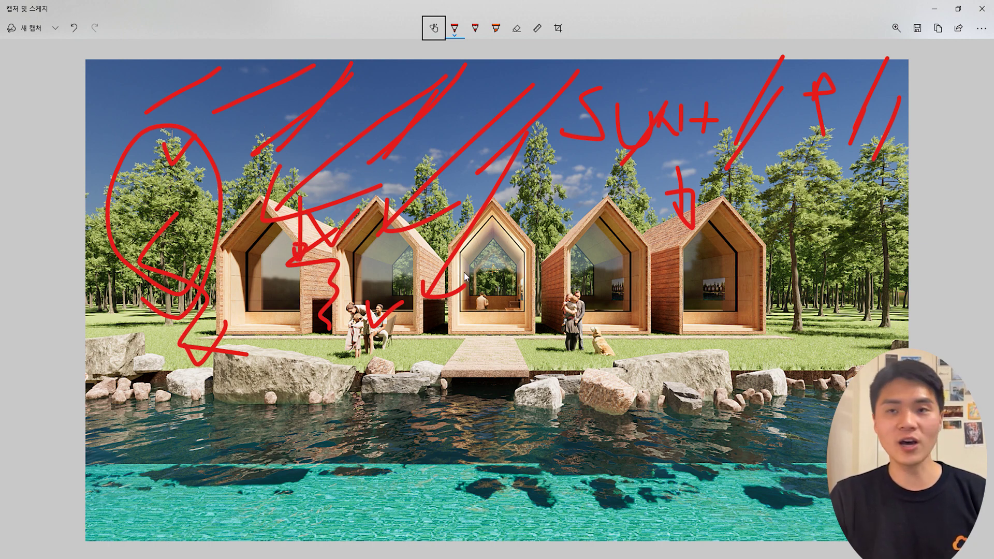
left_click_drag(727, 342, 800, 339)
mouse_move(765, 344)
left_mouse_down()
mouse_move(785, 384)
mouse_move(770, 366)
mouse_move(827, 332)
left_mouse_up()
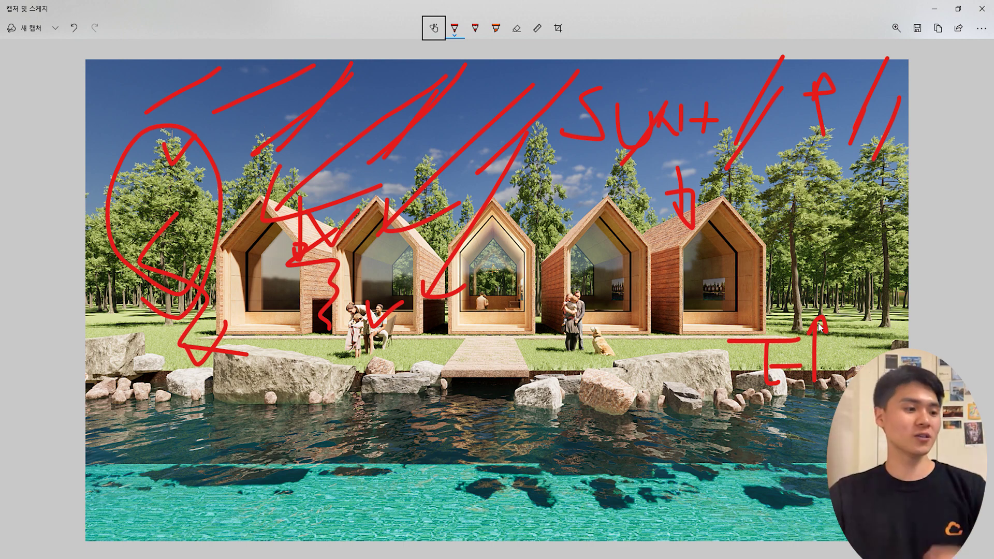
Circle the middle cabin repeatedly, draw zigzags inside it, and handwrite a short note beside the rightmost cabins
mouse_move(537, 303)
left_mouse_down()
mouse_move(537, 318)
mouse_move(476, 357)
mouse_move(440, 227)
mouse_move(524, 207)
mouse_move(547, 310)
mouse_move(466, 339)
mouse_move(543, 225)
mouse_move(447, 360)
mouse_move(555, 233)
mouse_move(436, 336)
mouse_move(438, 325)
left_mouse_up()
left_click_drag(490, 228, 505, 259)
mouse_move(647, 261)
left_mouse_down()
mouse_move(664, 243)
mouse_move(699, 261)
left_mouse_up()
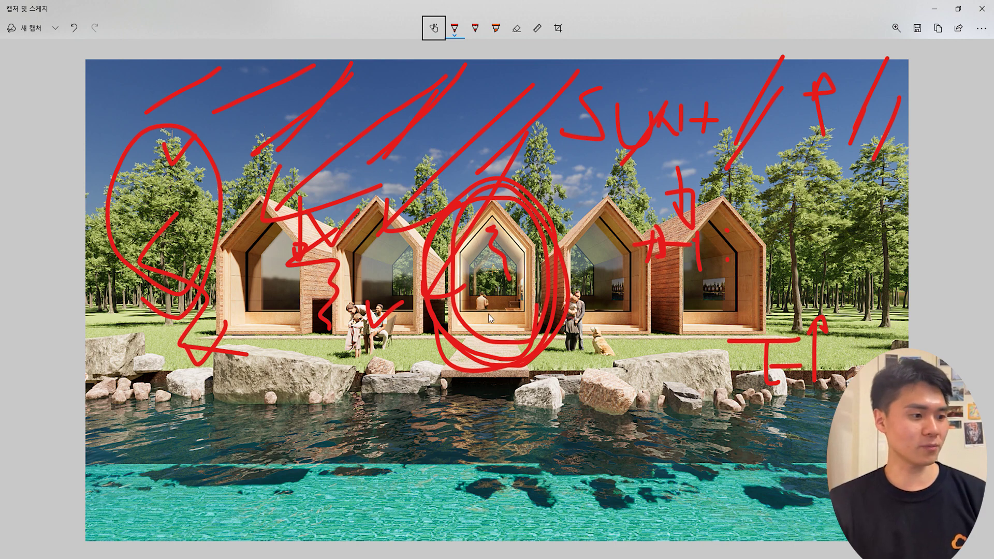
mouse_move(503, 219)
left_mouse_down()
mouse_move(510, 228)
mouse_move(490, 294)
left_mouse_up()
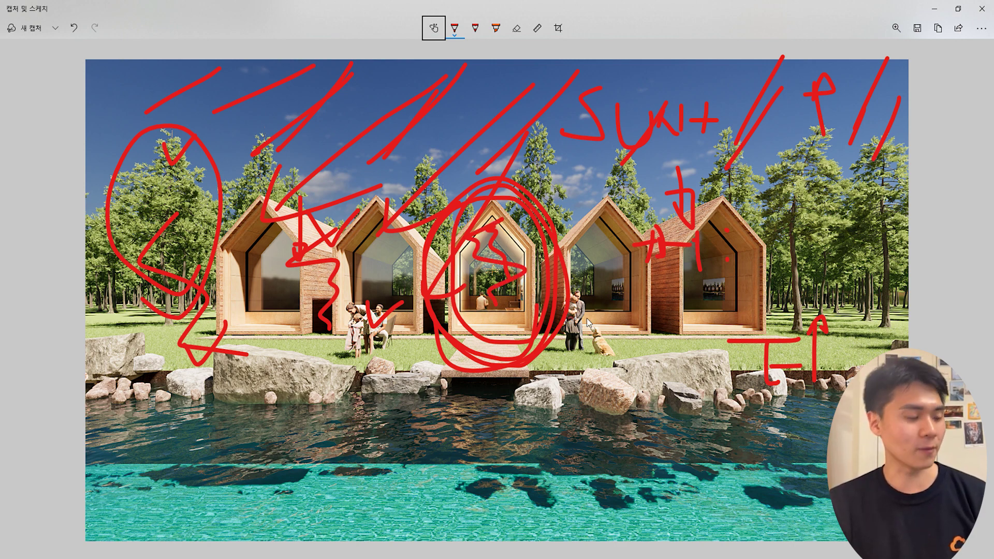
Undo the lighting annotations back to the four check marks and the letter "S" in the sky
key("ctrl+z")
key("ctrl+z")
key("ctrl+z")
key("ctrl+z")
key("ctrl+z")
key("ctrl+z")
key("ctrl+z")
key("ctrl+z")
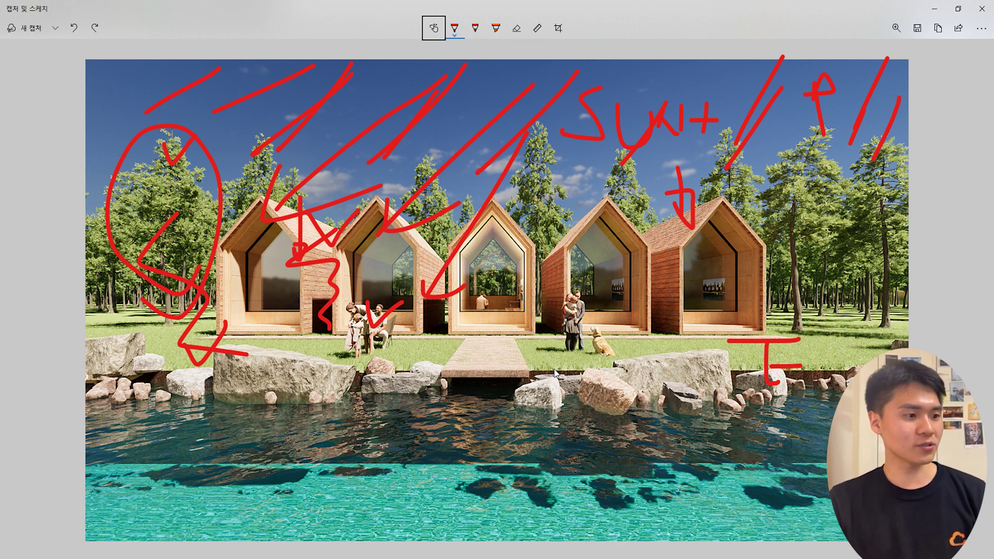
key("ctrl+z")
key("ctrl+z")
key("ctrl+z")
key("ctrl+z")
key("ctrl+z")
key("ctrl+z")
key("ctrl+z")
key("ctrl+z")
key("ctrl+z")
key("ctrl+z")
key("ctrl+z")
key("ctrl+z")
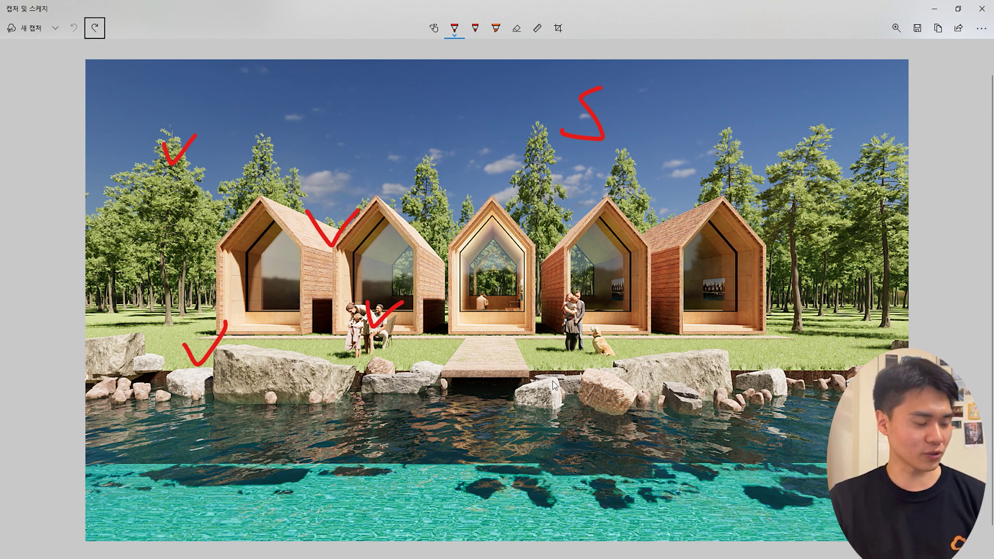
Circle the rocks beside the wooden walkway and draw a flat oval along the bank edge on its other side
scroll(559, 393, "up", 5, "ctrl")
mouse_move(485, 351)
left_mouse_down()
mouse_move(687, 337)
mouse_move(510, 316)
mouse_move(463, 346)
left_mouse_up()
mouse_move(293, 348)
left_mouse_down()
mouse_move(122, 361)
mouse_move(122, 258)
mouse_move(300, 322)
left_mouse_up()
scroll(559, 352, "down", 5, "ctrl")
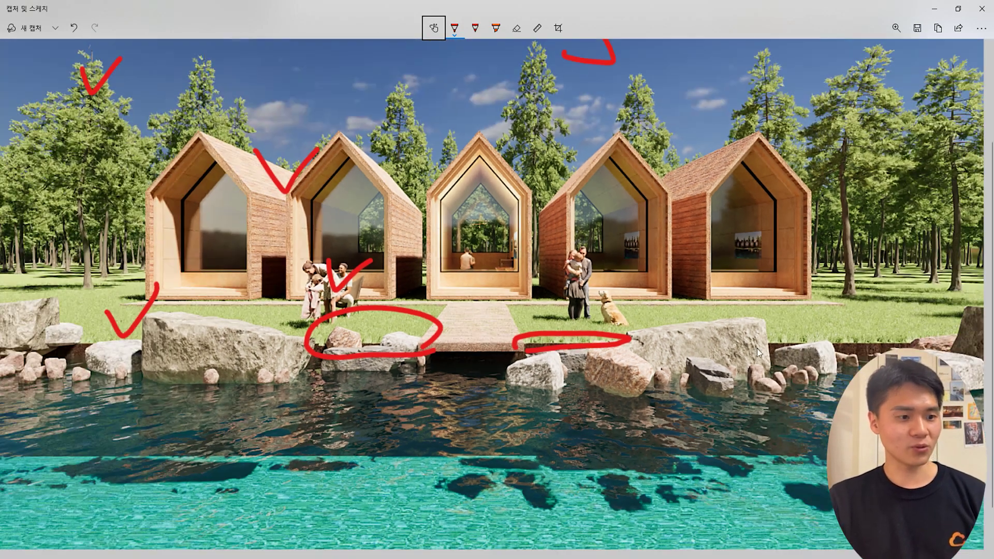
scroll(796, 355, "down", 2, "ctrl")
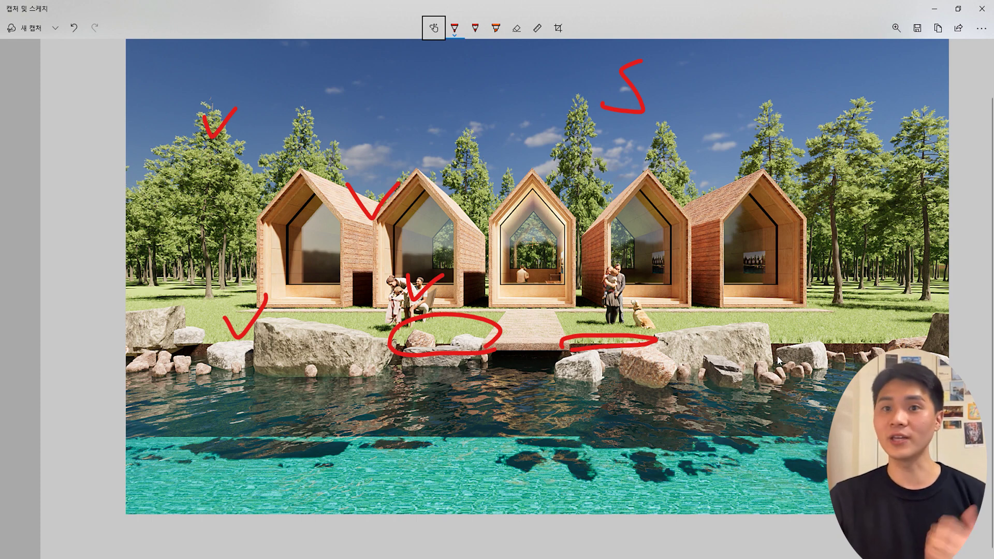
Circle the small white rock beside the leftmost boulder and write "G" inside the circle next to the walkway
scroll(195, 365, "up", 5, "ctrl")
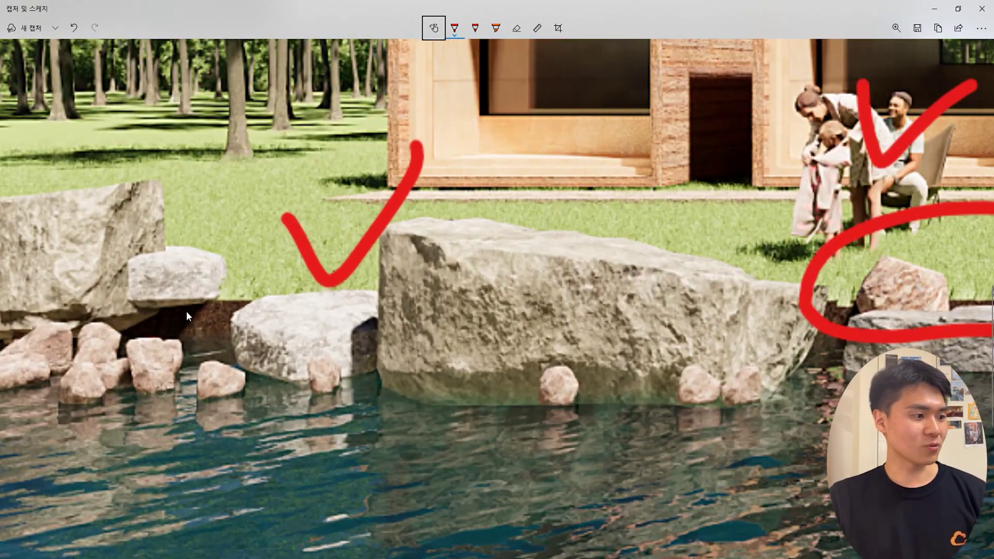
mouse_move(212, 305)
left_mouse_down()
mouse_move(118, 298)
mouse_move(197, 318)
left_mouse_up()
scroll(195, 323, "down", 3, "ctrl")
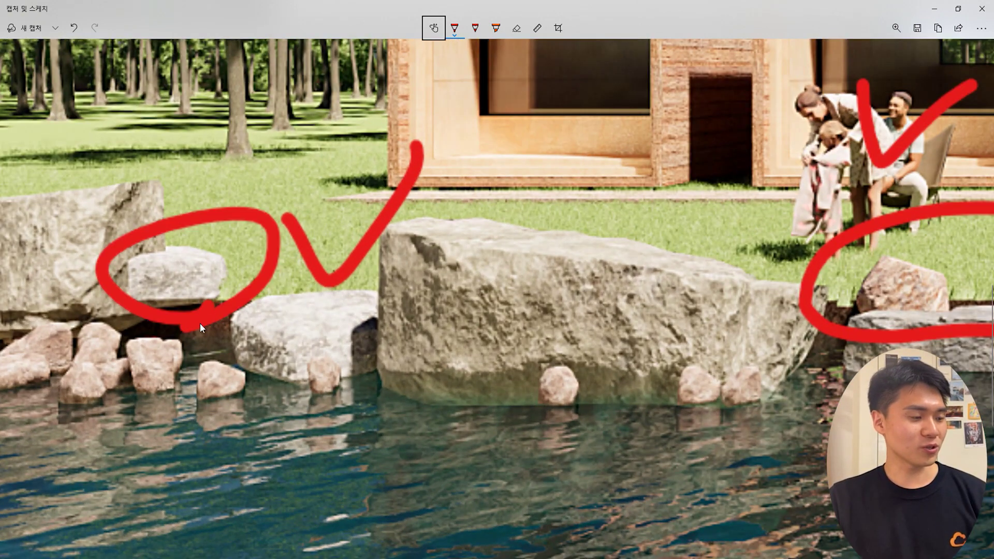
scroll(228, 332, "down", 4, "ctrl")
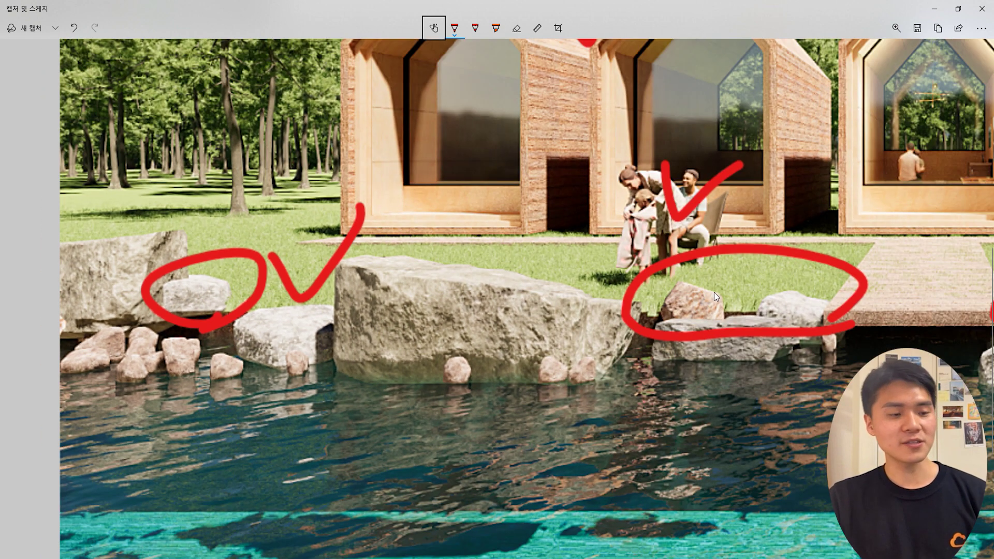
mouse_move(761, 261)
left_mouse_down()
mouse_move(750, 293)
mouse_move(774, 310)
left_mouse_up()
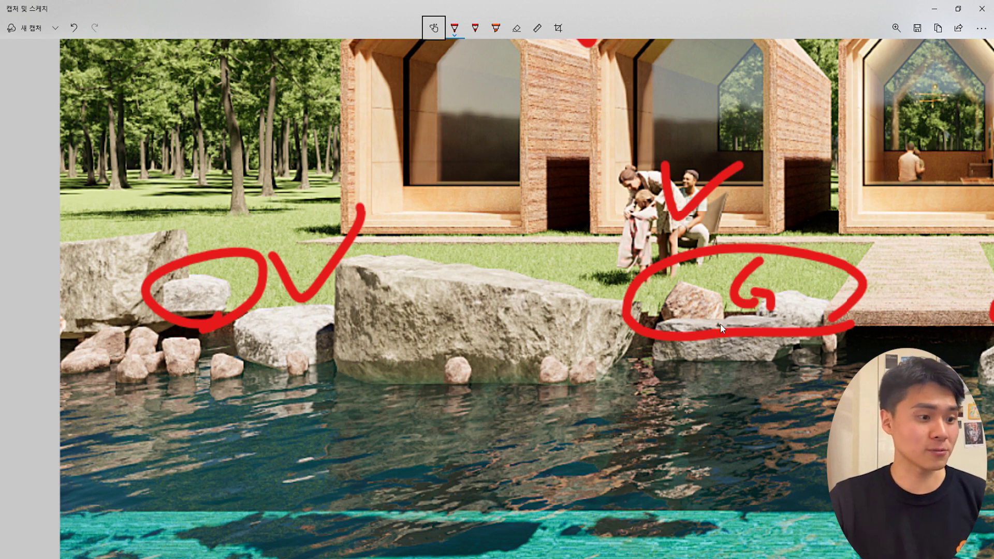
Put a check mark on the large boulder and outline the pebbles, the waterline rocks and the gap under the walkway
scroll(707, 338, "down", 3, "ctrl")
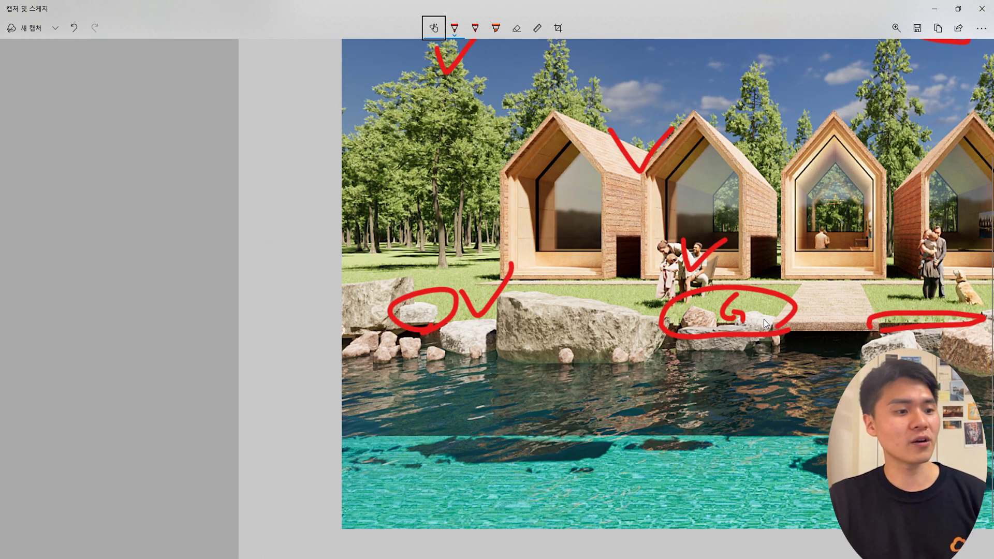
left_click_drag(553, 284, 601, 296)
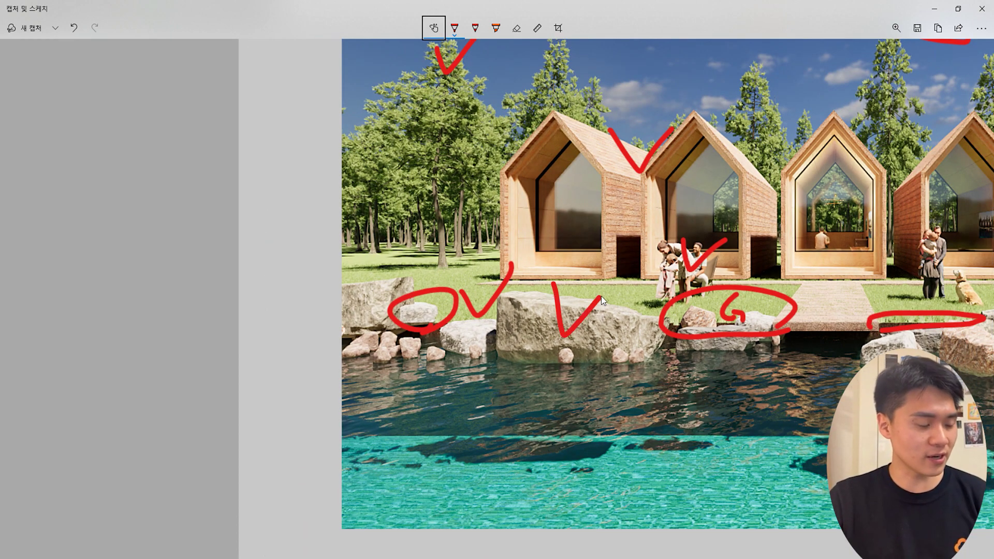
mouse_move(355, 336)
left_mouse_down()
mouse_move(345, 349)
mouse_move(454, 327)
mouse_move(353, 327)
left_mouse_up()
mouse_move(675, 346)
left_mouse_down()
mouse_move(852, 322)
mouse_move(863, 365)
left_mouse_up()
left_click_drag(950, 324, 970, 336)
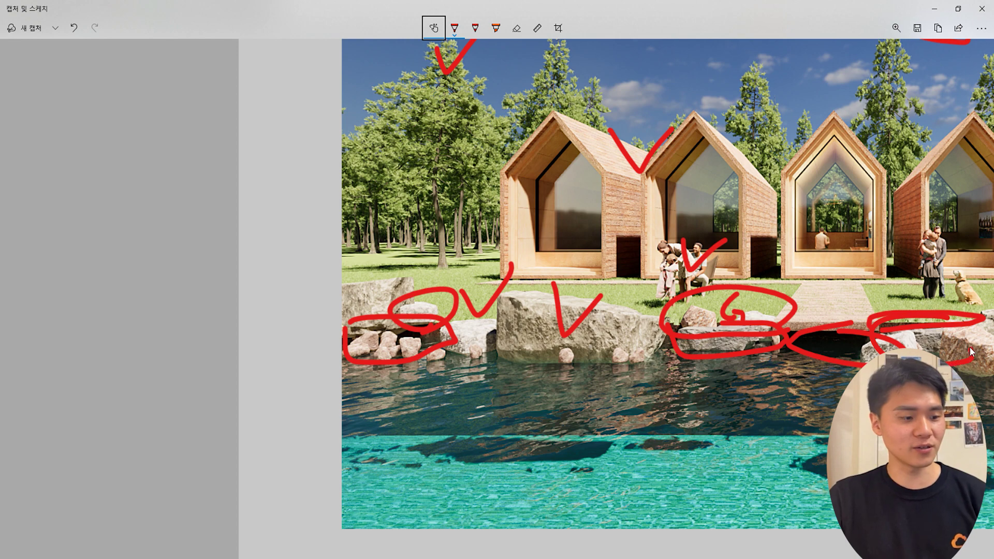
Draw two horizontal red lines above the second and middle cabins, and fit the whole capture back in the window
scroll(819, 352, "down", 3)
scroll(817, 353, "up", 8)
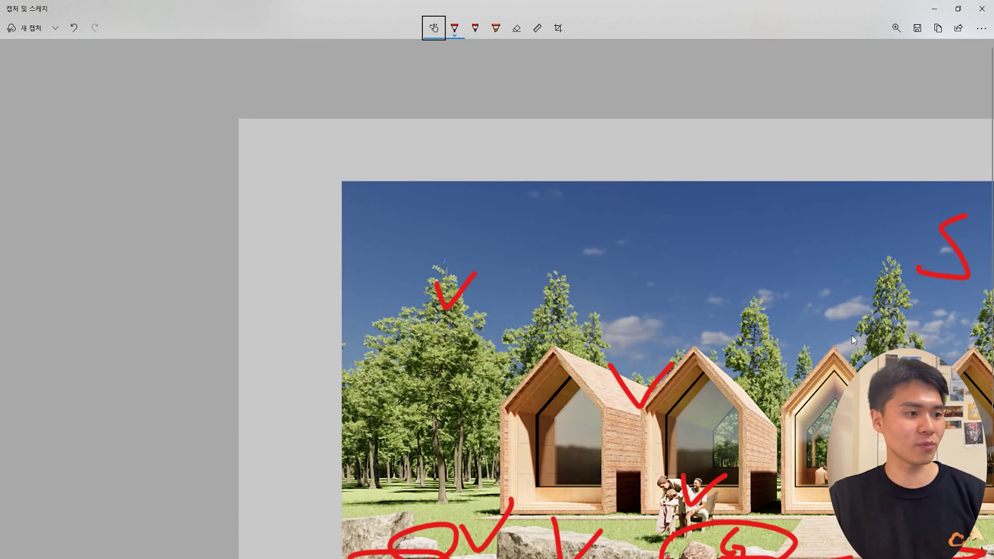
left_click_drag(821, 356, 727, 365)
scroll(738, 362, "down", 2, "ctrl")
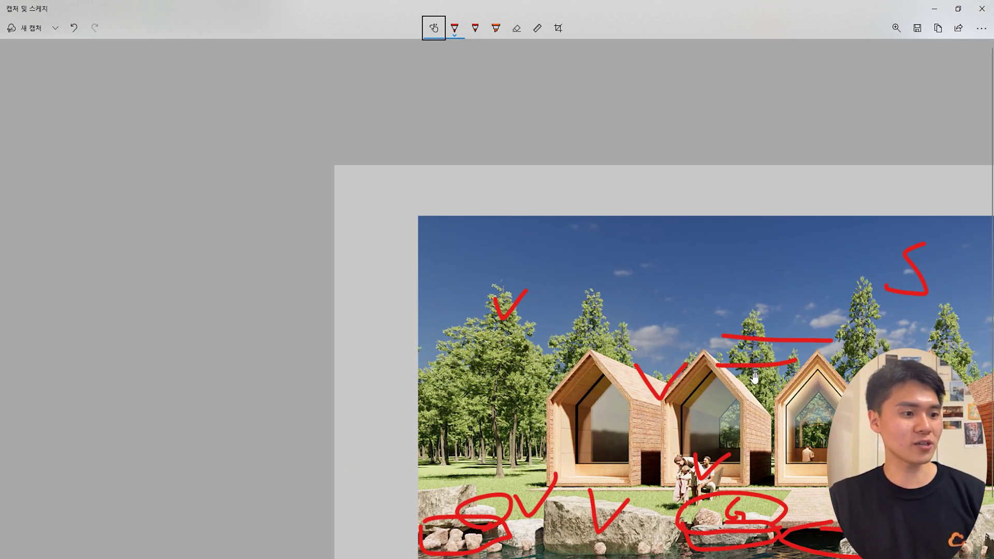
scroll(791, 383, "down", 12)
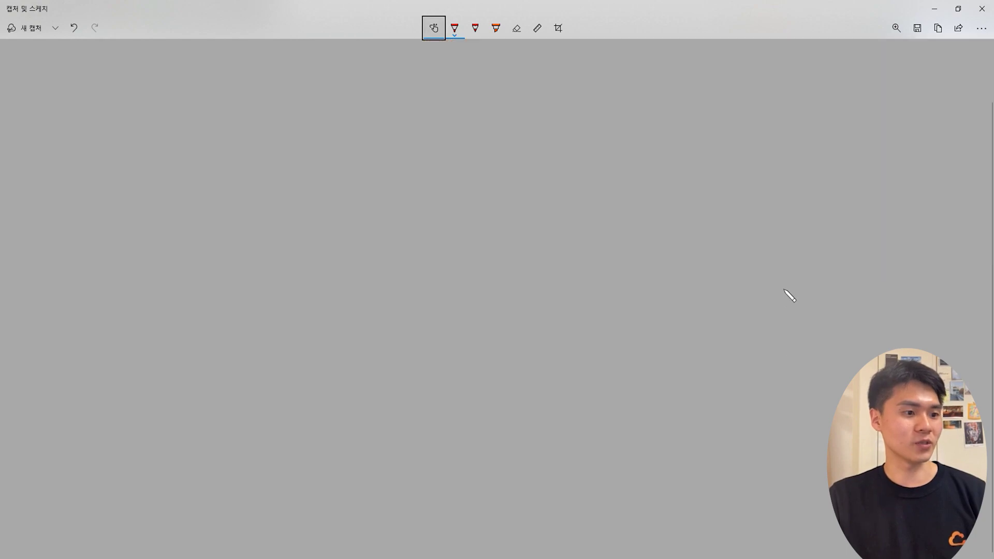
scroll(791, 381, "down", 15)
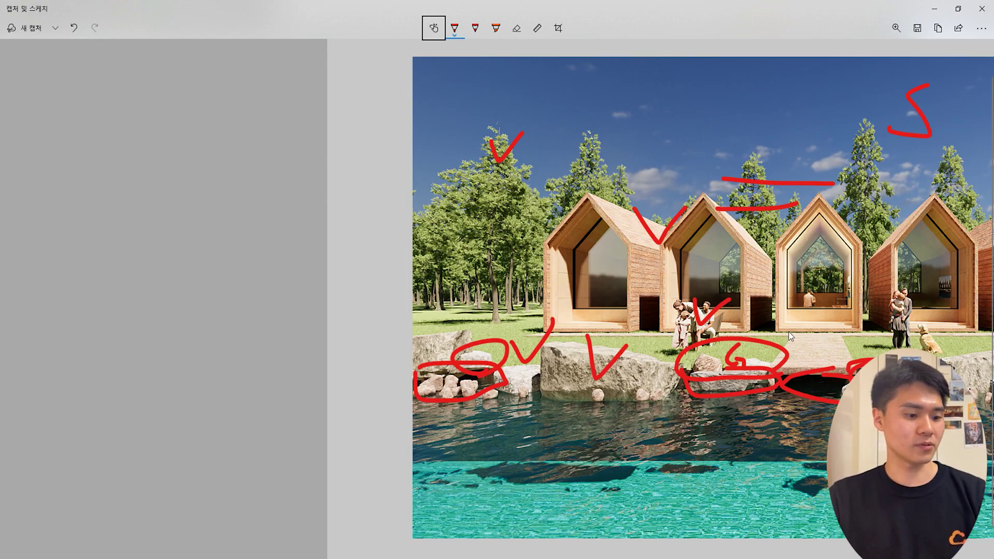
left_click(958, 9)
left_click(225, 8)
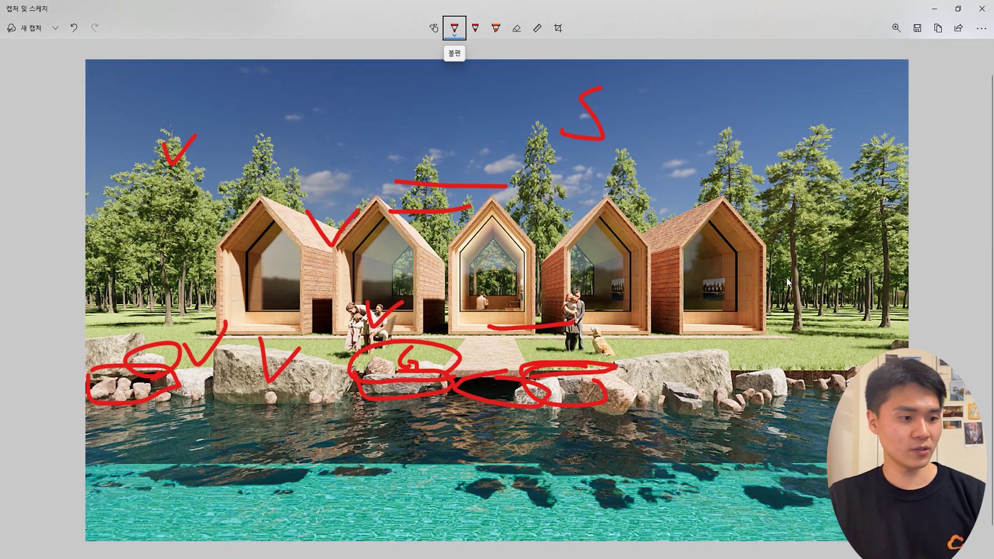
Circle the rocks at the right shore and the pebbles by the large boulder, and outline the dark-to-turquoise water boundary
mouse_move(854, 366)
left_mouse_down()
mouse_move(756, 409)
mouse_move(846, 409)
left_mouse_up()
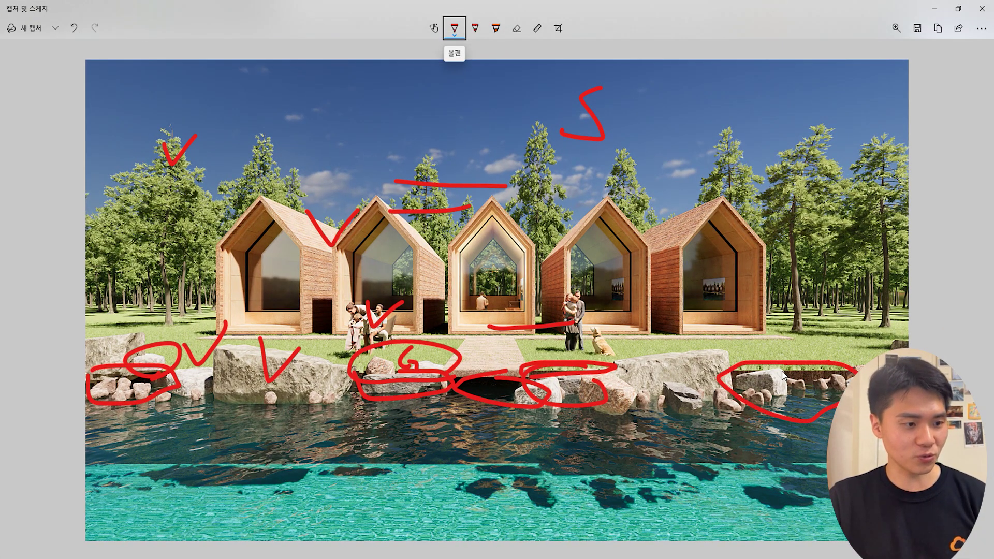
mouse_move(323, 391)
left_mouse_down()
mouse_move(311, 407)
mouse_move(260, 413)
left_mouse_up()
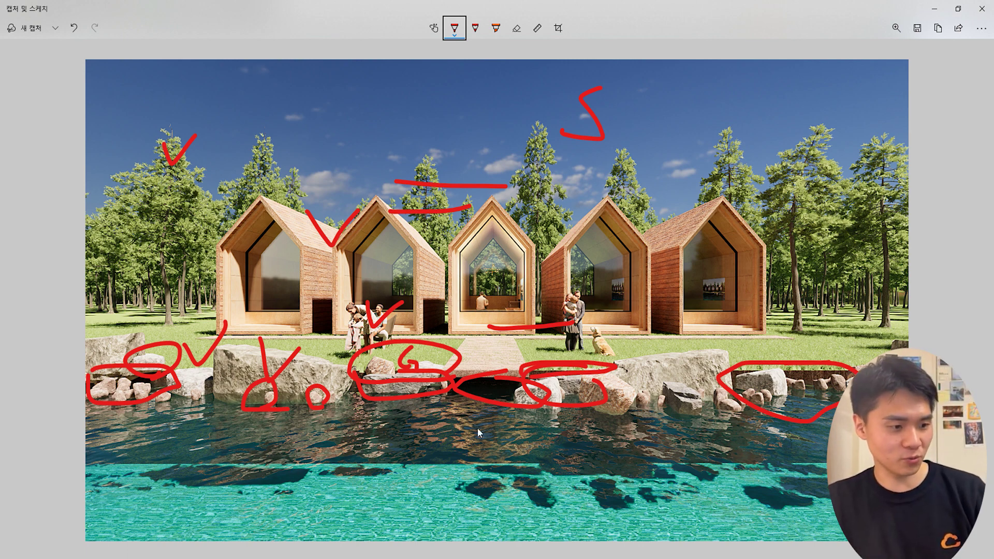
mouse_move(280, 456)
left_mouse_down()
mouse_move(202, 456)
mouse_move(116, 491)
mouse_move(828, 481)
mouse_move(224, 476)
left_mouse_up()
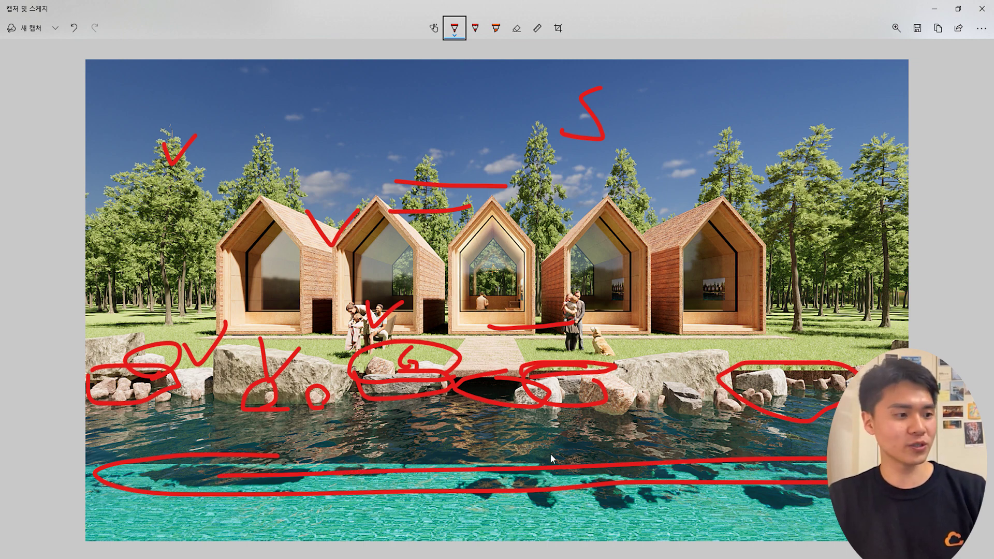
Draw a downward arrow over the middle cabin and a long red line across the dark water
mouse_move(509, 210)
left_mouse_down()
mouse_move(513, 305)
mouse_move(517, 293)
left_mouse_up()
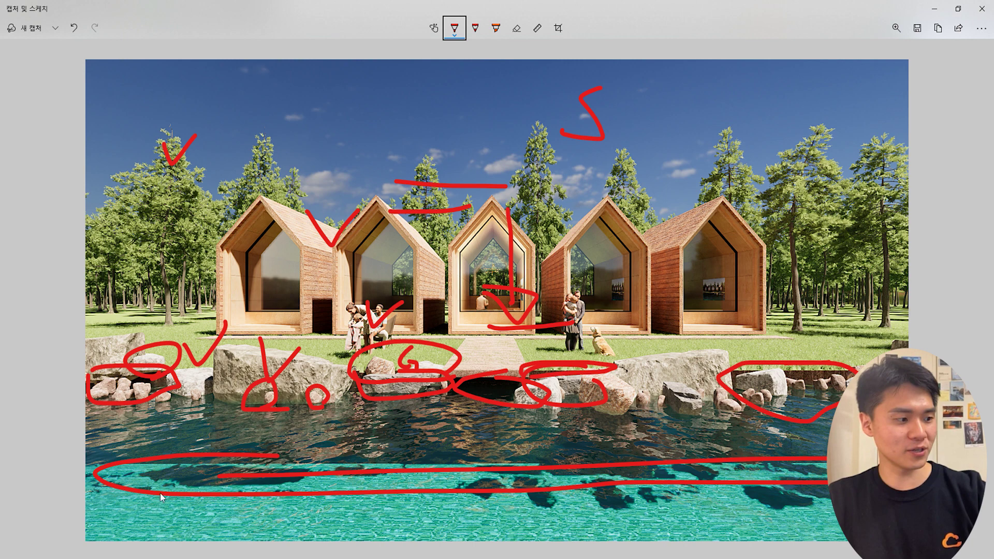
mouse_move(113, 456)
left_mouse_down()
mouse_move(330, 442)
mouse_move(713, 438)
left_mouse_up()
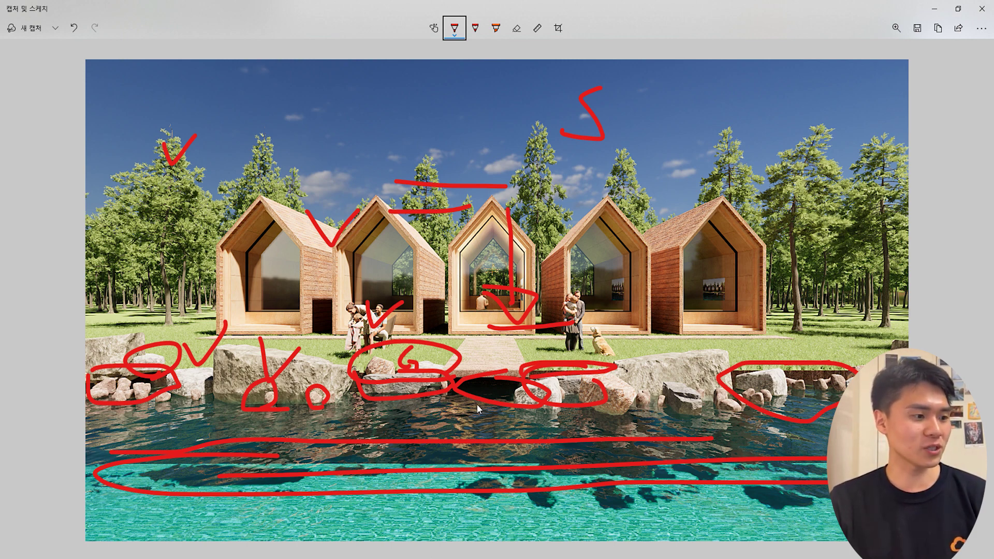
Close the annotated capture and the cabin image, and open the white stacked-box tower render zoomed out
left_click(981, 8)
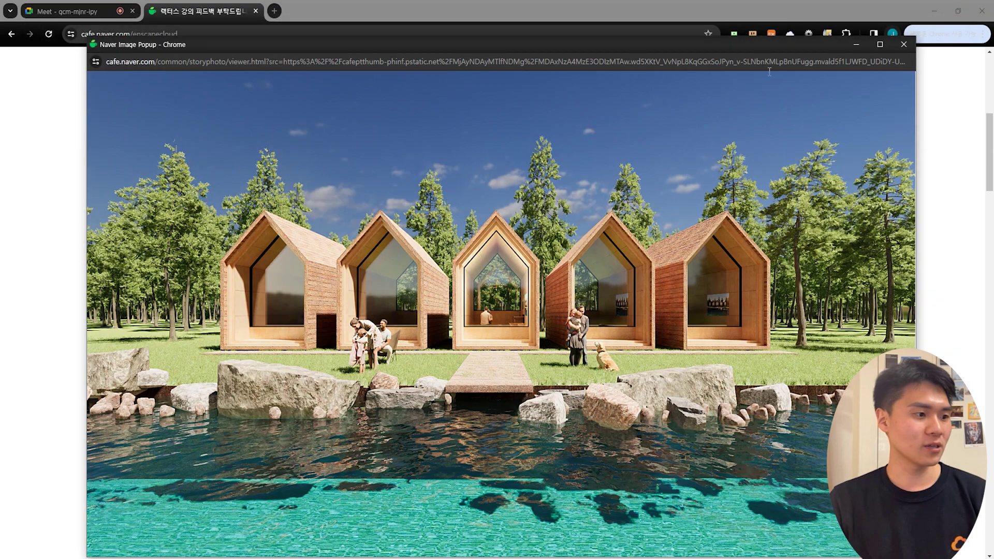
left_click(901, 46)
scroll(831, 269, "down", 10)
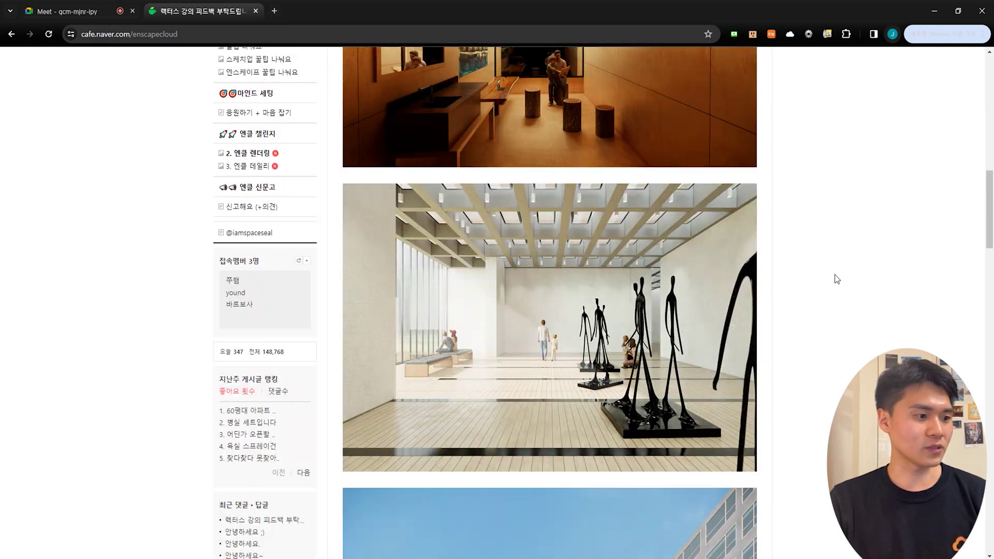
scroll(657, 306, "down", 8)
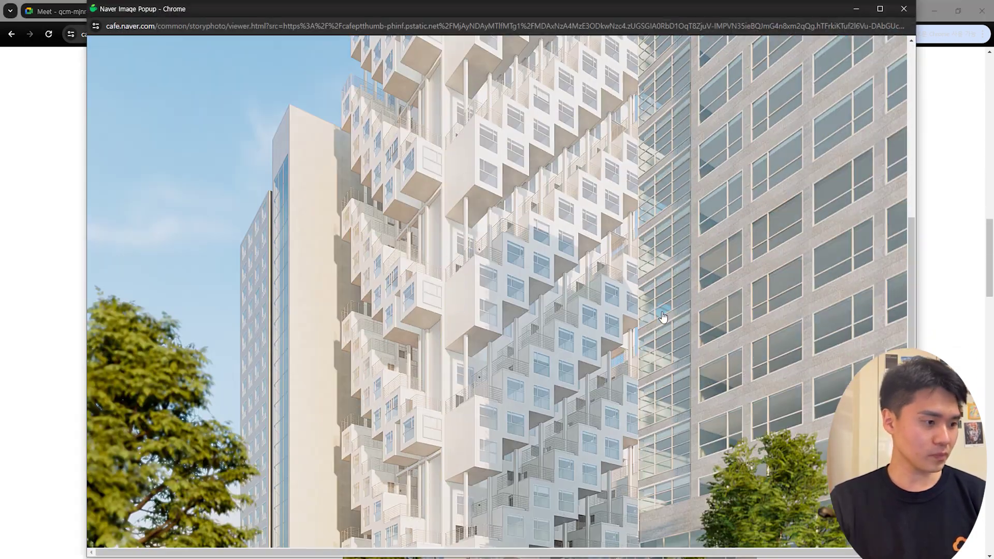
scroll(643, 300, "down", 3, "ctrl")
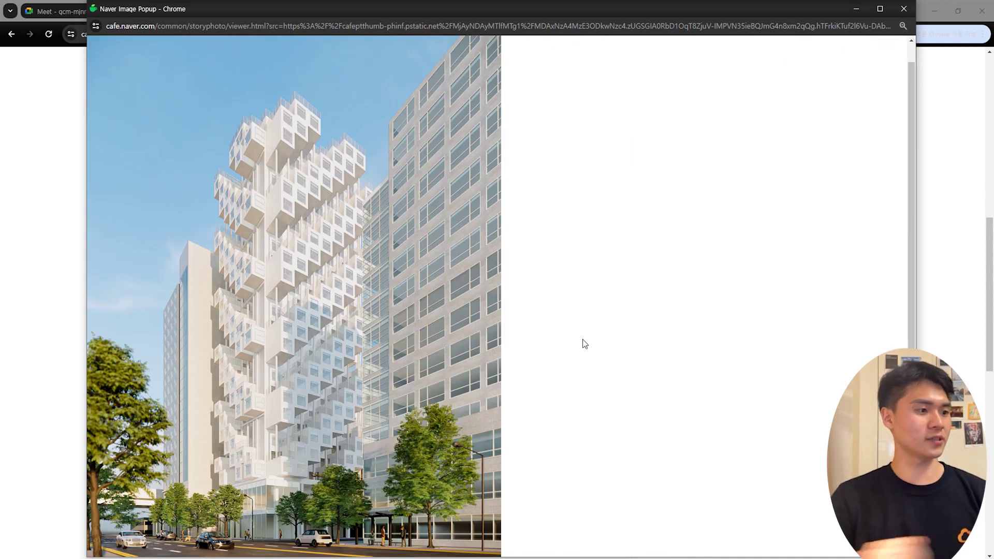
Capture the region covering the tower render and open the capture for annotation
key("super+shift+s")
left_click_drag(498, 554, 88, 37)
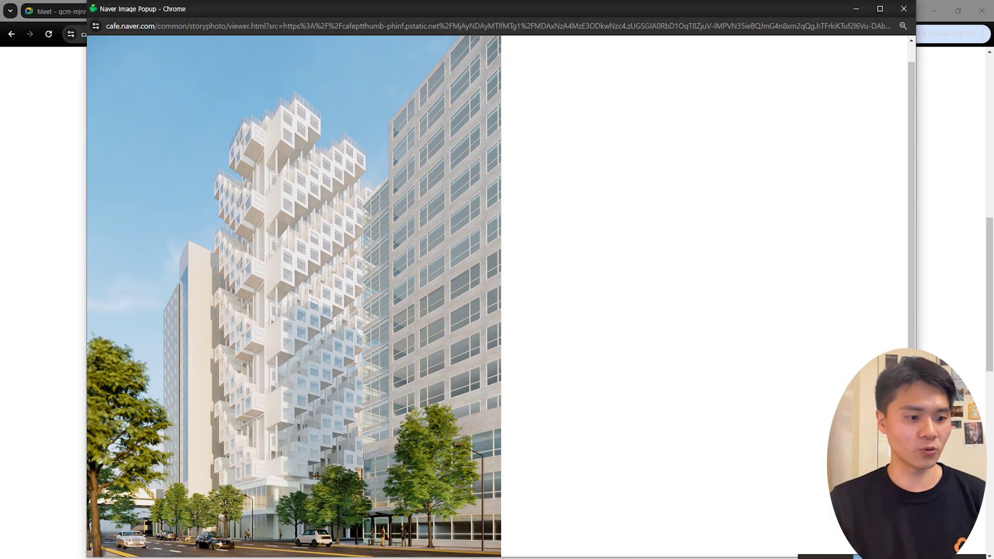
left_click(870, 460)
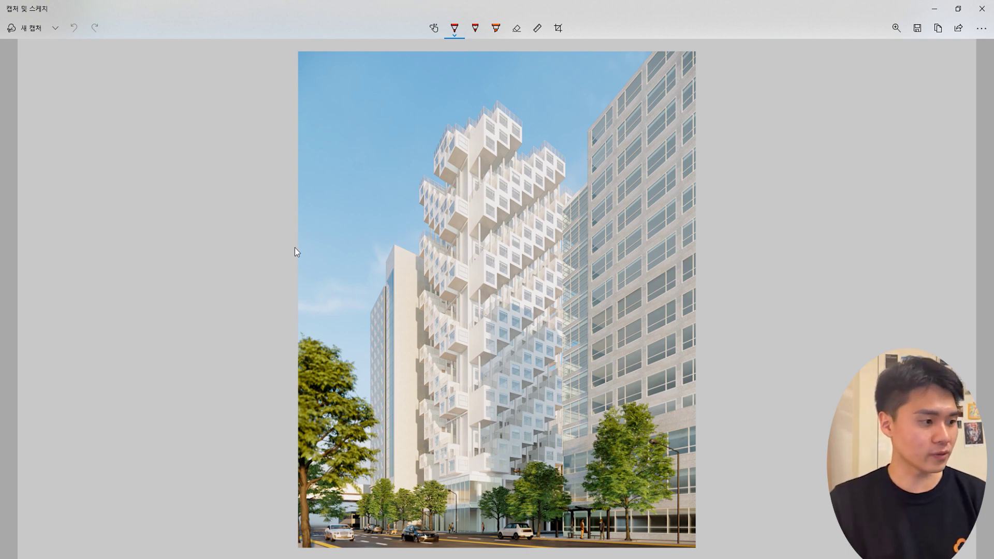
Draw a red rule-of-thirds grid over the tower capture with two horizontal and two vertical lines
left_click_drag(297, 252, 685, 204)
left_click_drag(296, 342, 700, 340)
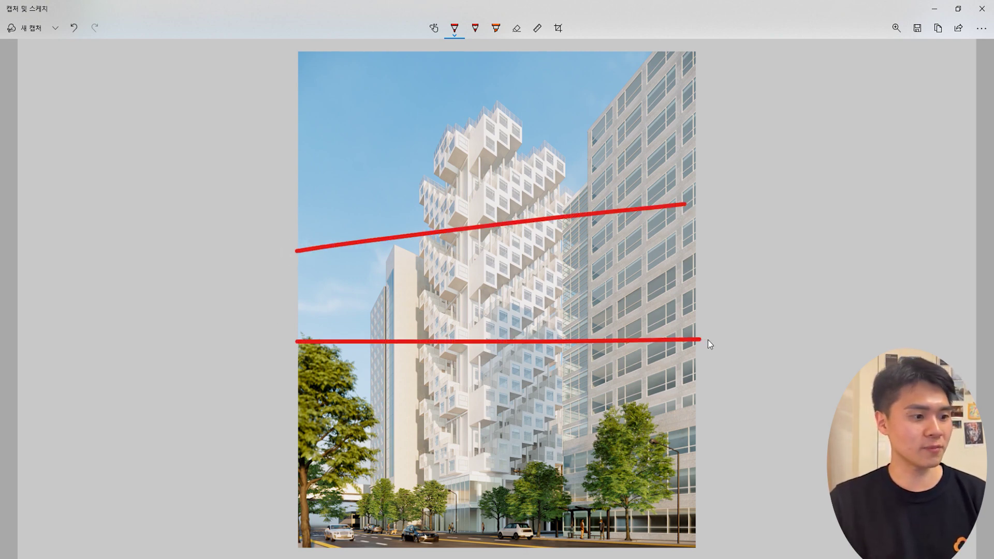
left_click_drag(436, 53, 435, 557)
left_click_drag(570, 57, 569, 525)
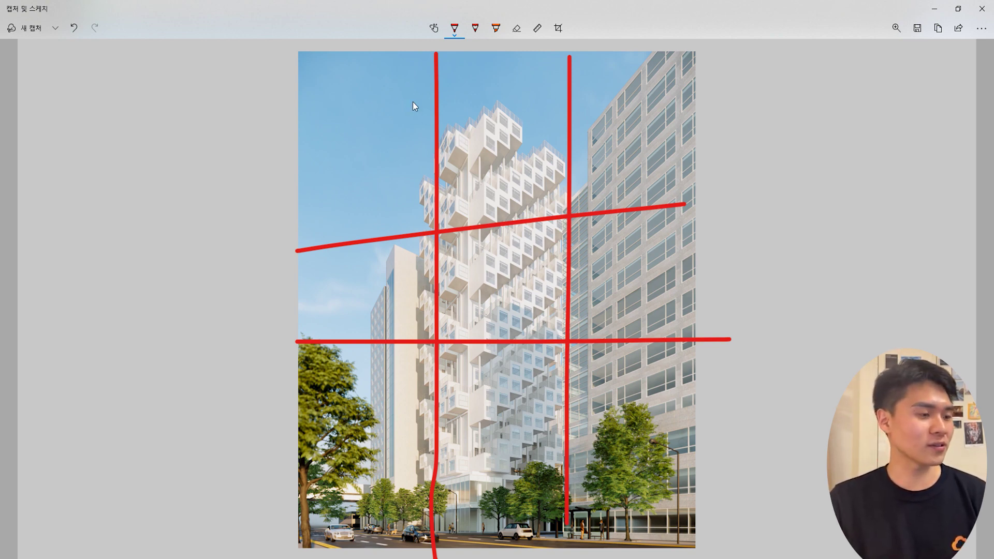
Outline the side and top of the white tower, and undo the outline strokes
left_click_drag(400, 200, 418, 495)
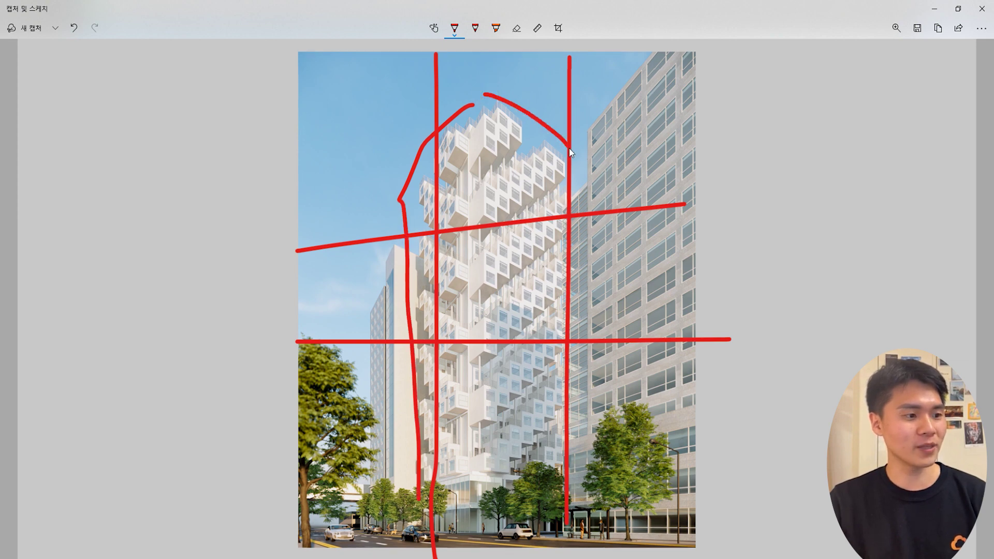
key("ctrl+z")
key("ctrl+z")
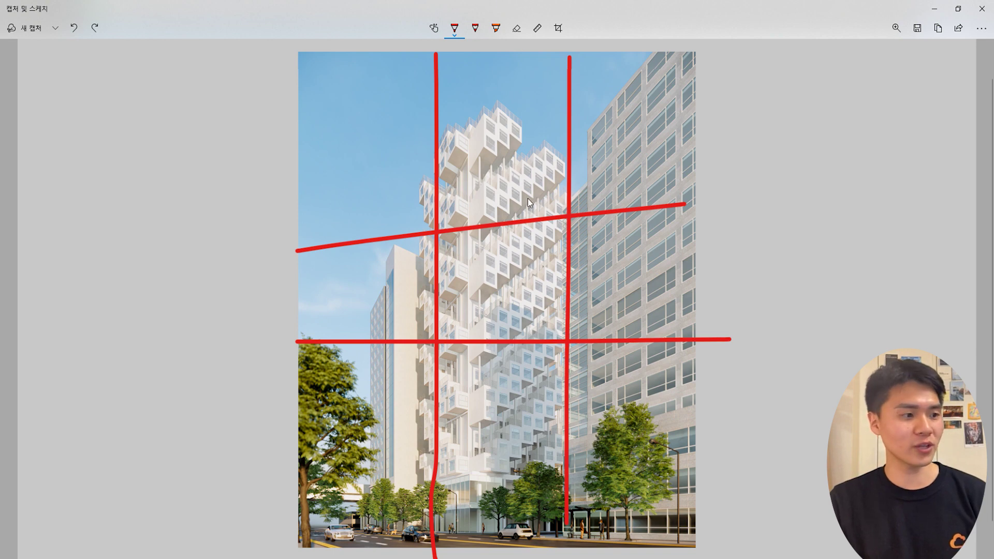
Write "FOV 75" above the white tower and draw a line down the tower's left edge
mouse_move(612, 70)
left_mouse_down()
mouse_move(632, 113)
mouse_move(664, 91)
left_mouse_up()
left_click_drag(487, 81, 521, 80)
mouse_move(503, 81)
left_mouse_down()
mouse_move(504, 118)
mouse_move(538, 95)
mouse_move(578, 88)
left_mouse_up()
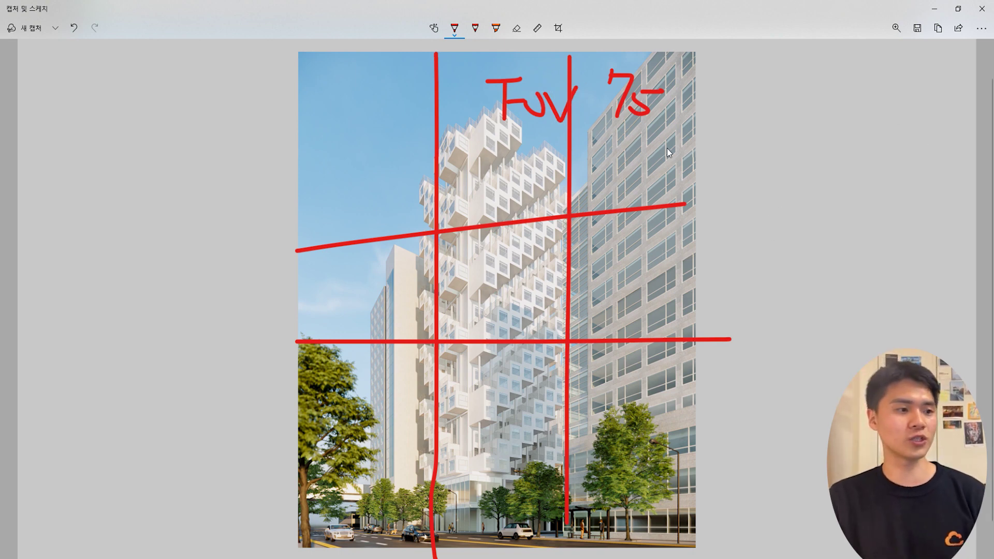
left_click_drag(442, 110, 423, 557)
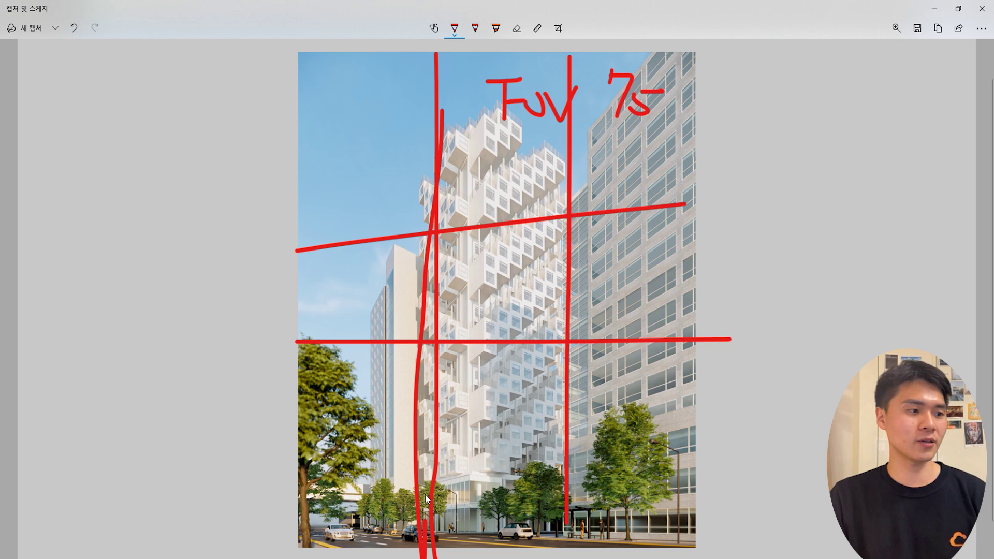
Undo all the annotations on the tower capture
key("ctrl+z")
key("ctrl+z")
key("ctrl+z")
key("ctrl+z")
key("ctrl+z")
key("ctrl+z")
key("ctrl+z")
key("ctrl+z")
key("ctrl+z")
key("ctrl+z")
key("ctrl+z")
key("ctrl+z")
key("ctrl+z")
key("ctrl+z")
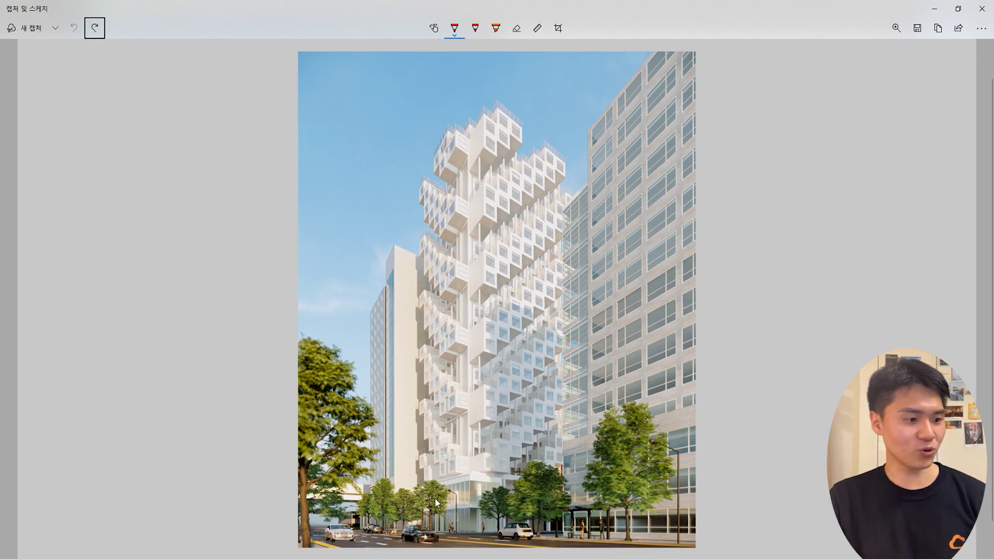
Circle the overpass behind the left tree and draw a short horizontal line across the trees by the right building
scroll(436, 502, "up", 4, "ctrl")
scroll(453, 480, "down", 3)
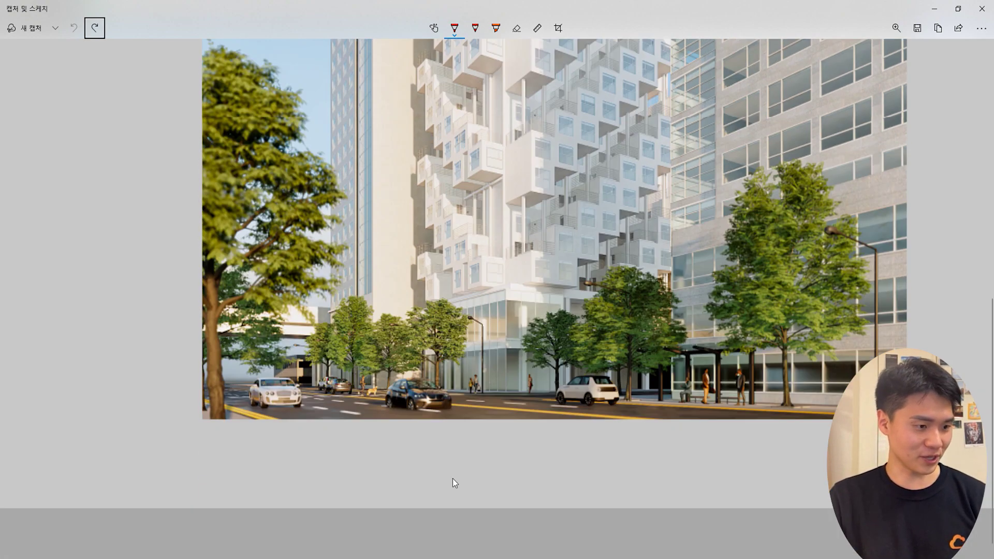
scroll(635, 368, "up", 2)
mouse_move(292, 466)
left_mouse_down()
mouse_move(208, 470)
mouse_move(339, 422)
mouse_move(179, 435)
mouse_move(213, 407)
mouse_move(339, 409)
left_mouse_up()
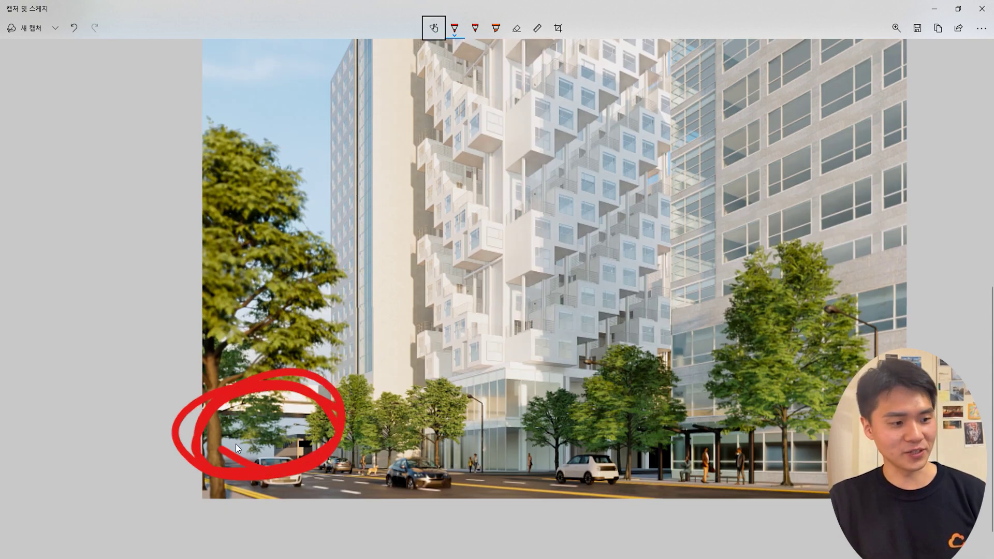
left_click(433, 28)
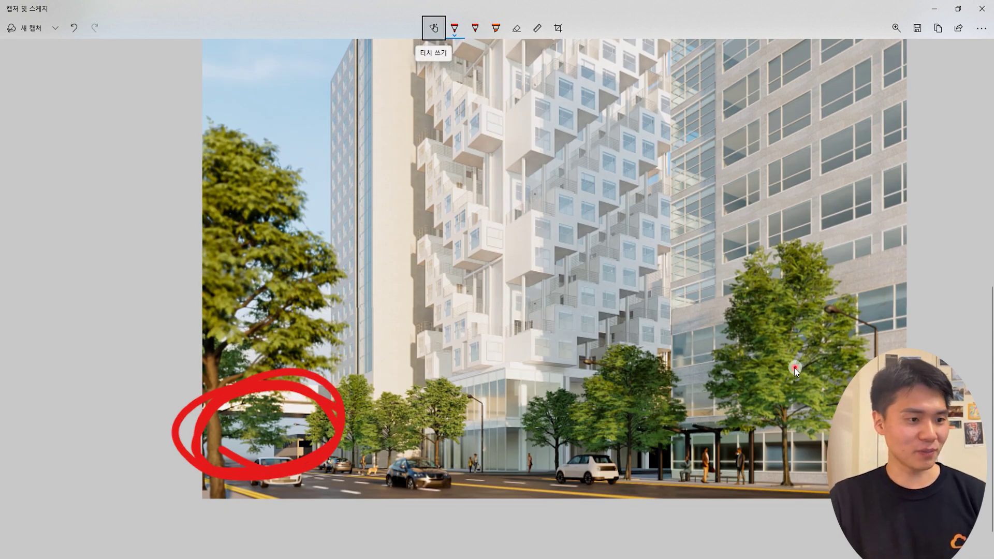
left_click_drag(794, 369, 644, 368)
scroll(746, 382, "down", 2, "ctrl")
scroll(750, 386, "down", 1, "ctrl")
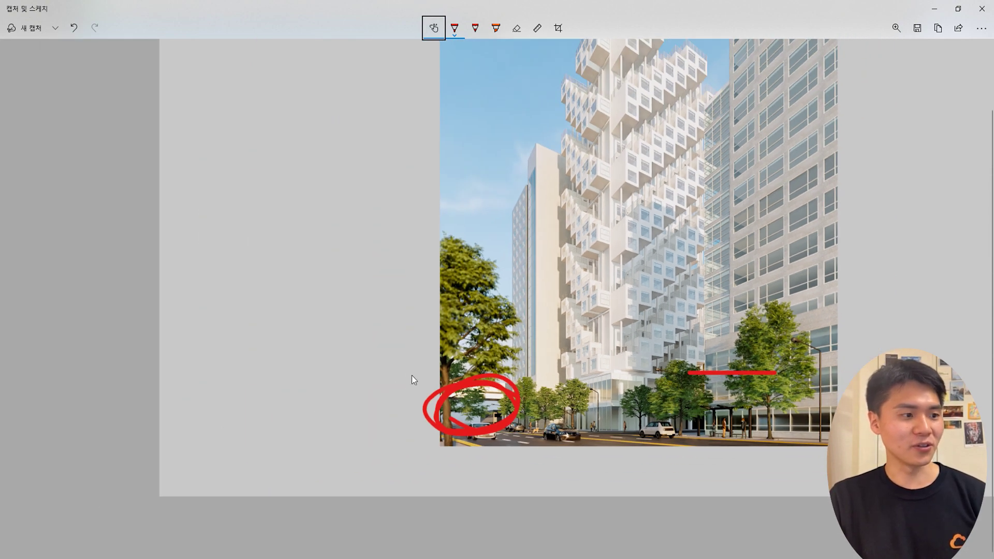
Draw a large h-shaped outline around the left tree and street, and a smaller one beside the white car
left_click_drag(339, 284, 350, 496)
left_click_drag(339, 344, 563, 496)
left_click_drag(614, 392, 615, 482)
left_click_drag(618, 429, 684, 530)
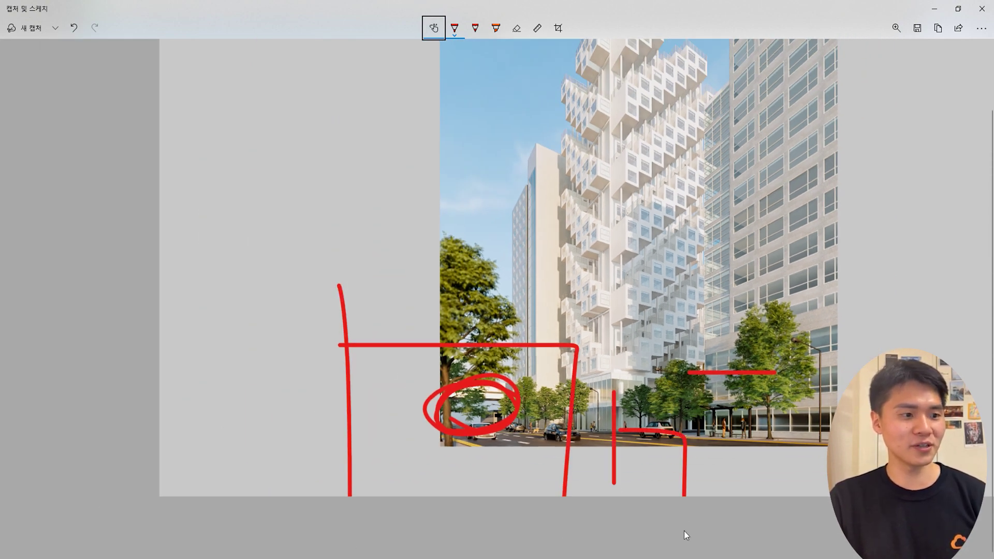
Circle the right building's facade repeatedly, write "Sp" and scribbles inside the circles, and draw a downward arrow at the street lamp
mouse_move(787, 263)
left_mouse_down()
mouse_move(747, 104)
mouse_move(748, 284)
mouse_move(821, 135)
mouse_move(901, 119)
mouse_move(841, 194)
left_mouse_up()
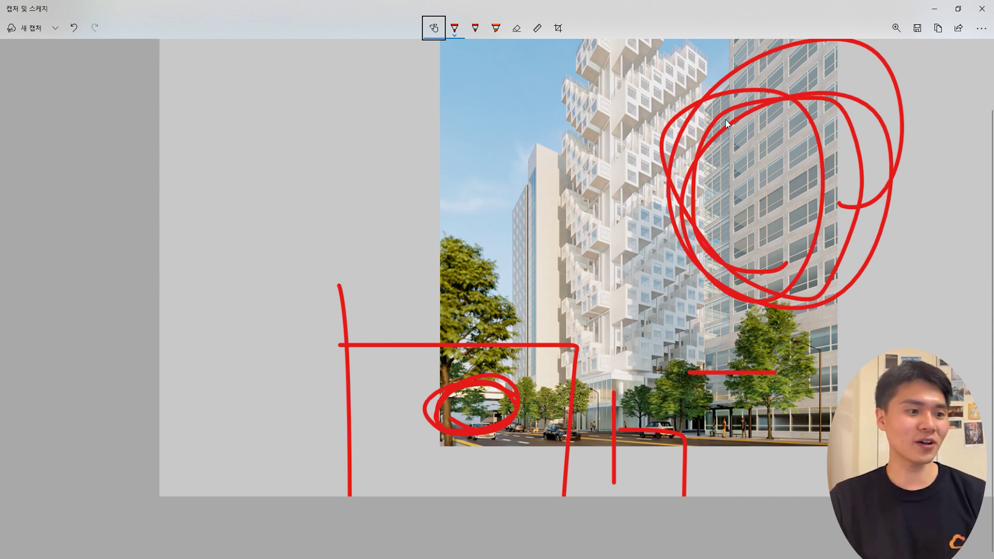
left_click_drag(742, 195, 791, 201)
left_click_drag(750, 238, 753, 252)
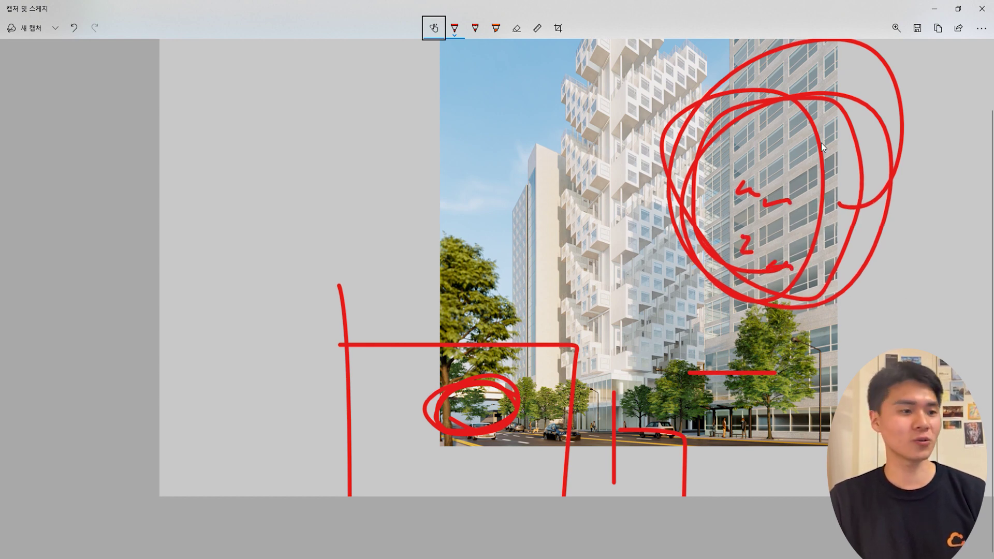
left_click_drag(731, 162, 759, 162)
mouse_move(767, 146)
left_mouse_down()
mouse_move(773, 189)
mouse_move(762, 149)
left_mouse_up()
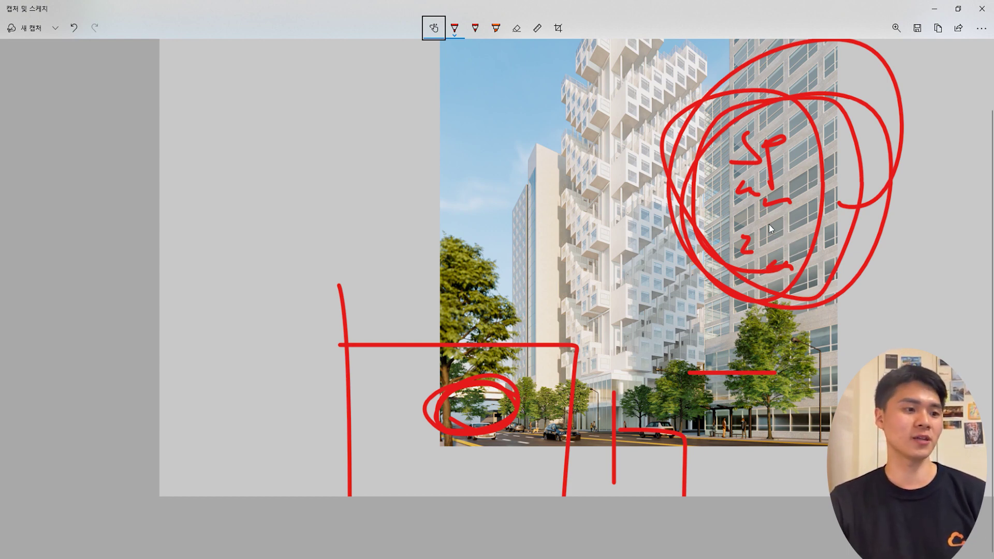
left_click_drag(770, 225, 743, 252)
mouse_move(819, 347)
left_mouse_down()
mouse_move(821, 391)
mouse_move(838, 382)
left_mouse_up()
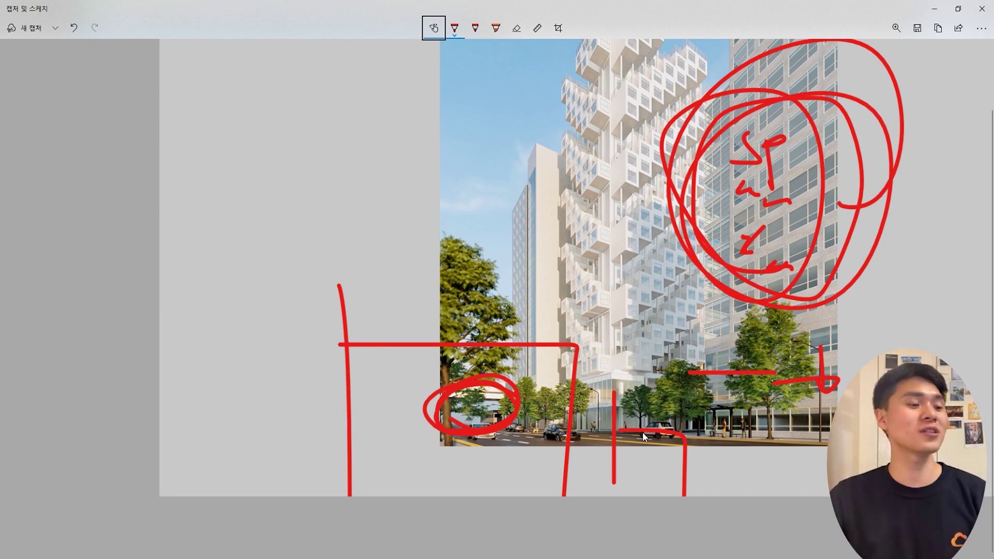
Circle three protruding box ends along the white tower's central core
scroll(605, 253, "up", 5)
scroll(608, 253, "down", 5)
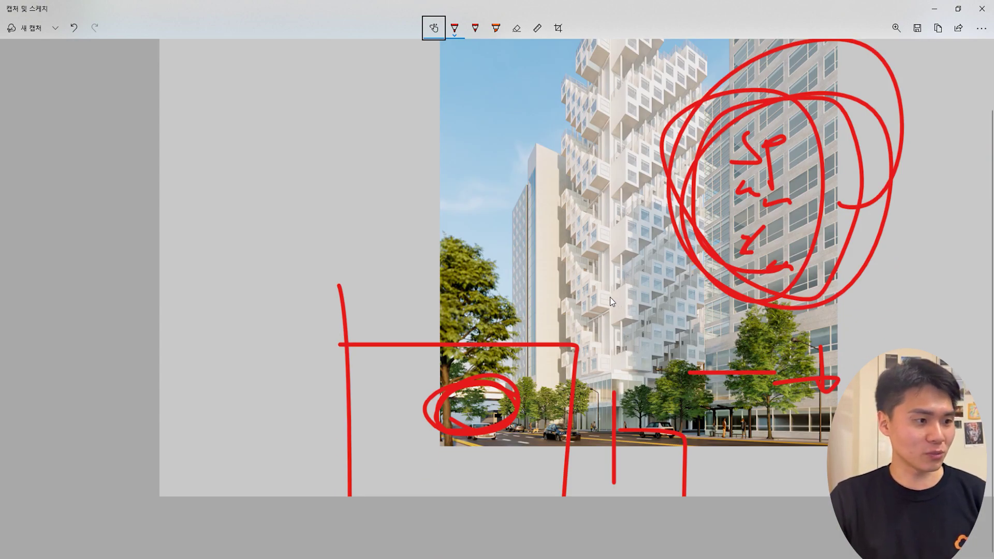
scroll(611, 297, "up", 6, "ctrl")
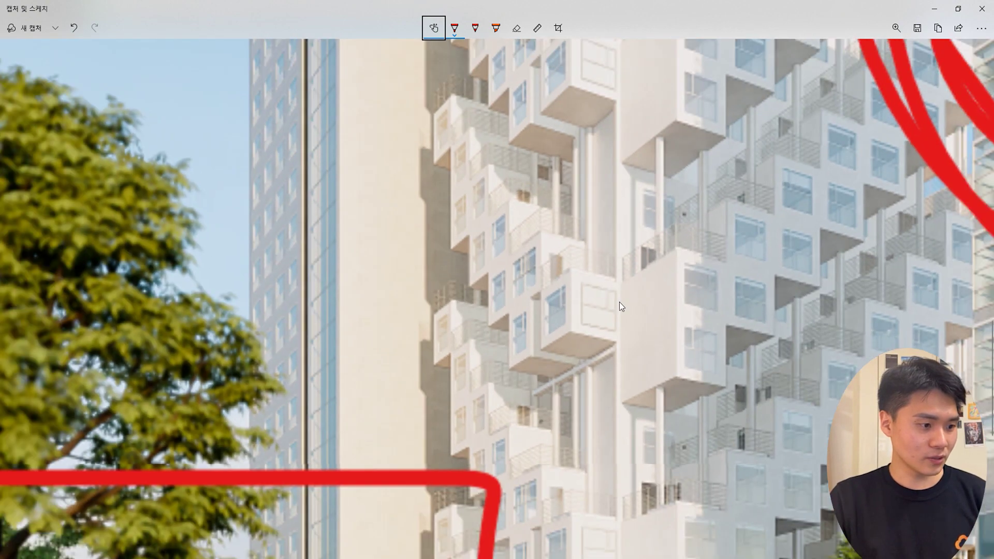
scroll(619, 303, "down", 2, "ctrl")
mouse_move(615, 333)
left_mouse_down()
mouse_move(606, 282)
mouse_move(616, 331)
left_mouse_up()
scroll(623, 323, "up", 2)
scroll(621, 332, "up", 5)
mouse_move(604, 368)
left_mouse_down()
mouse_move(561, 306)
mouse_move(616, 363)
left_mouse_up()
mouse_move(624, 155)
left_mouse_down()
mouse_move(574, 89)
mouse_move(619, 189)
left_mouse_up()
scroll(632, 214, "down", 3, "ctrl")
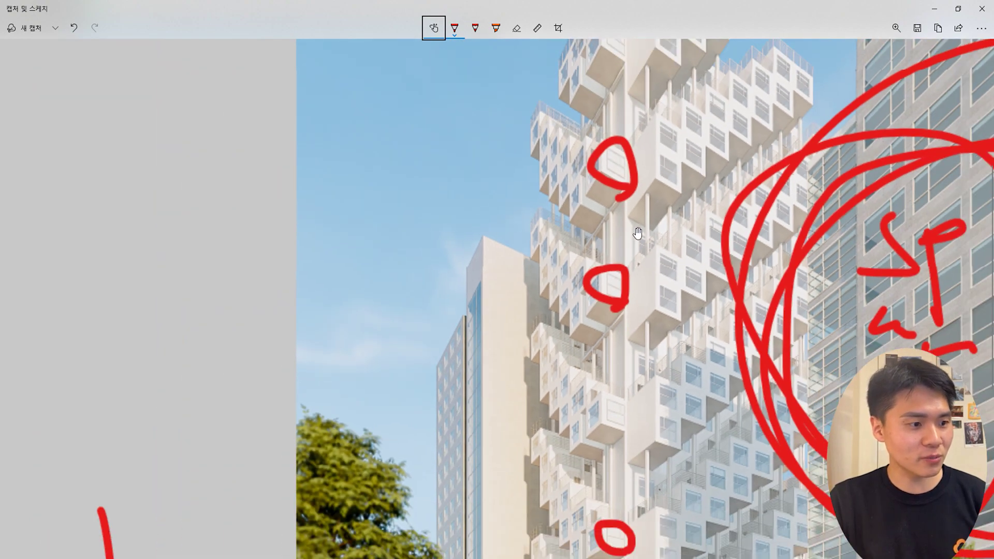
Draw an arrow from the white tower's core toward the beige building on its left
scroll(638, 234, "down", 4, "ctrl")
scroll(644, 238, "up", 10)
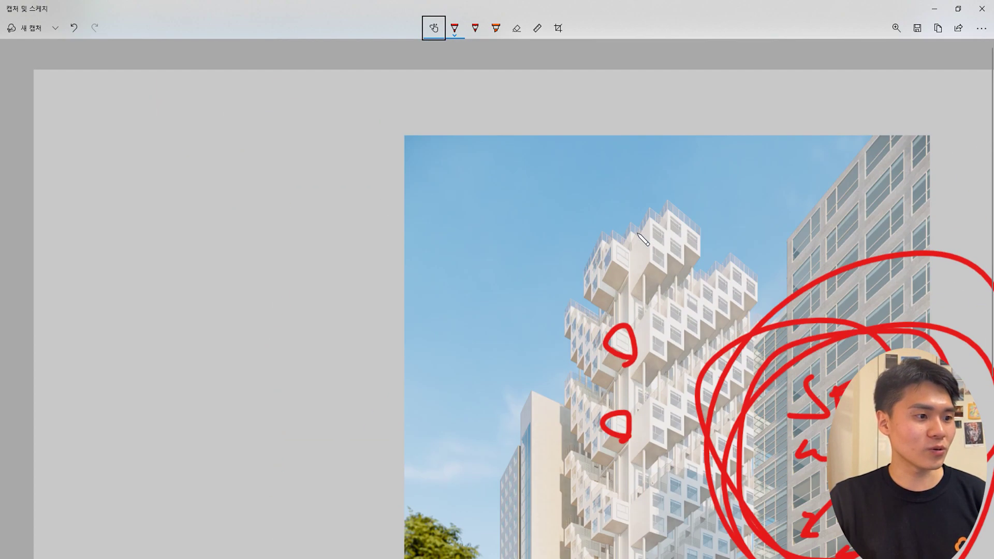
scroll(641, 238, "down", 5)
mouse_move(645, 284)
left_mouse_down()
mouse_move(525, 311)
mouse_move(577, 321)
left_mouse_up()
left_click_drag(550, 264, 526, 311)
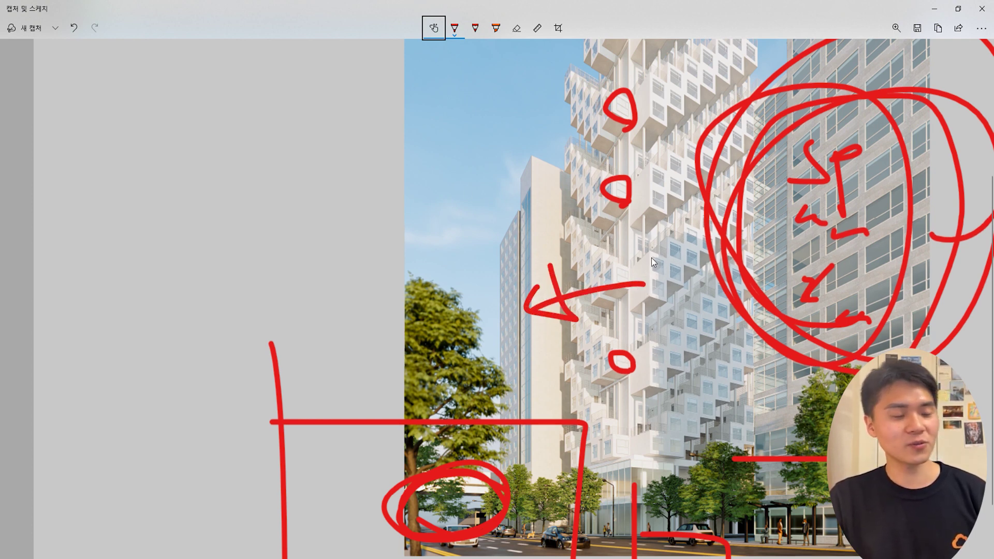
Write "R" with a downward arrow beside the render, draw an arrow to the tower's top and a wavy line down its core
scroll(680, 244, "down", 3, "ctrl")
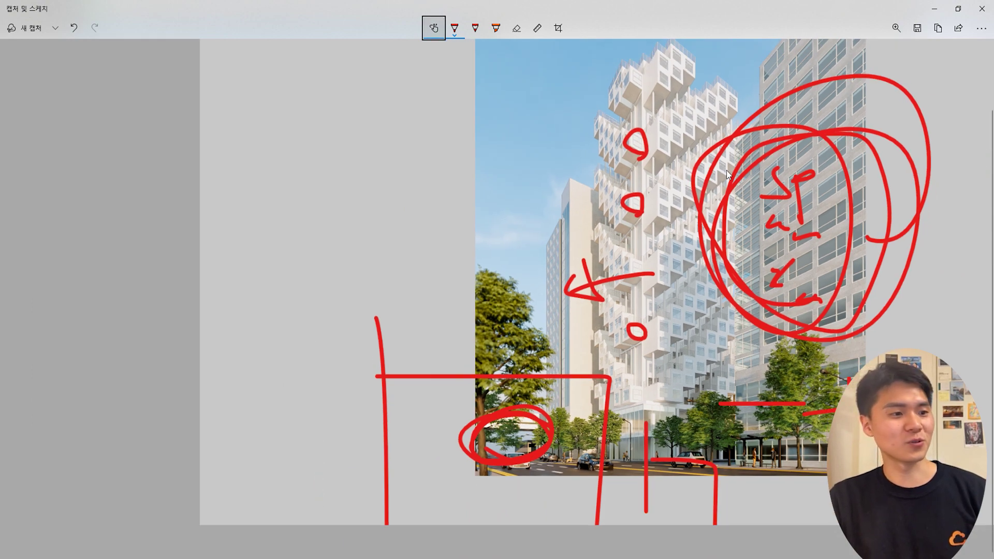
scroll(776, 194, "up", 2)
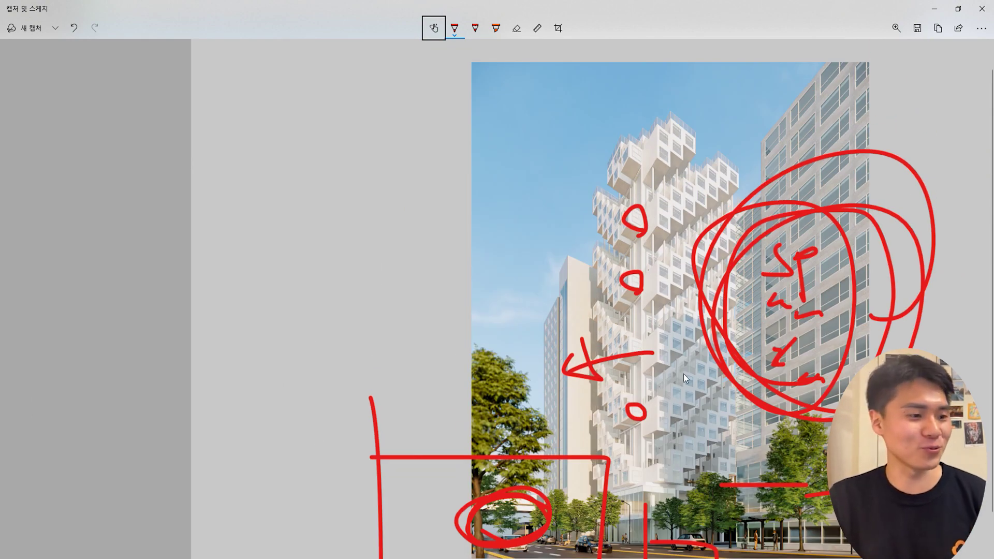
scroll(664, 273, "down", 2)
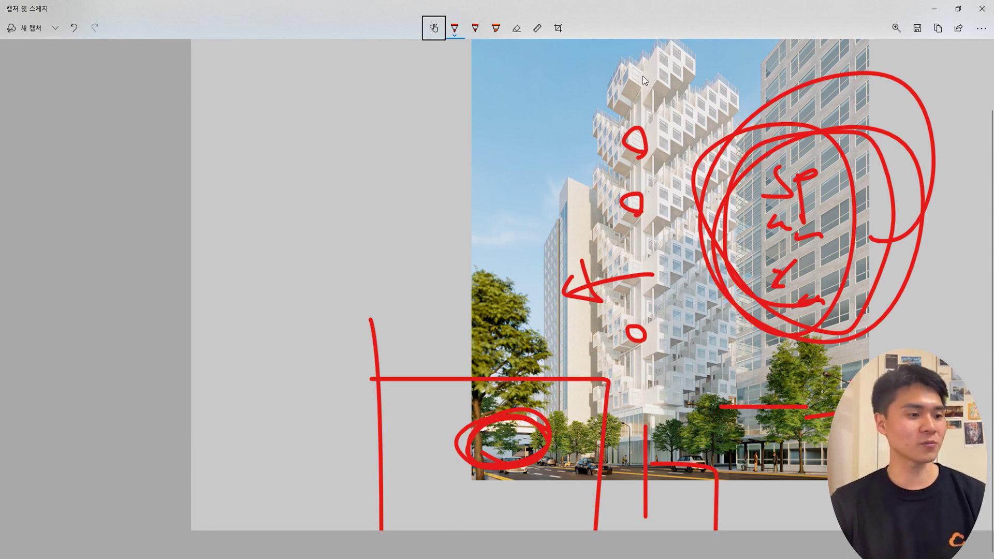
left_click_drag(642, 75, 459, 139)
left_click_drag(393, 116, 394, 168)
mouse_move(389, 138)
left_mouse_down()
mouse_move(417, 160)
mouse_move(454, 157)
left_mouse_up()
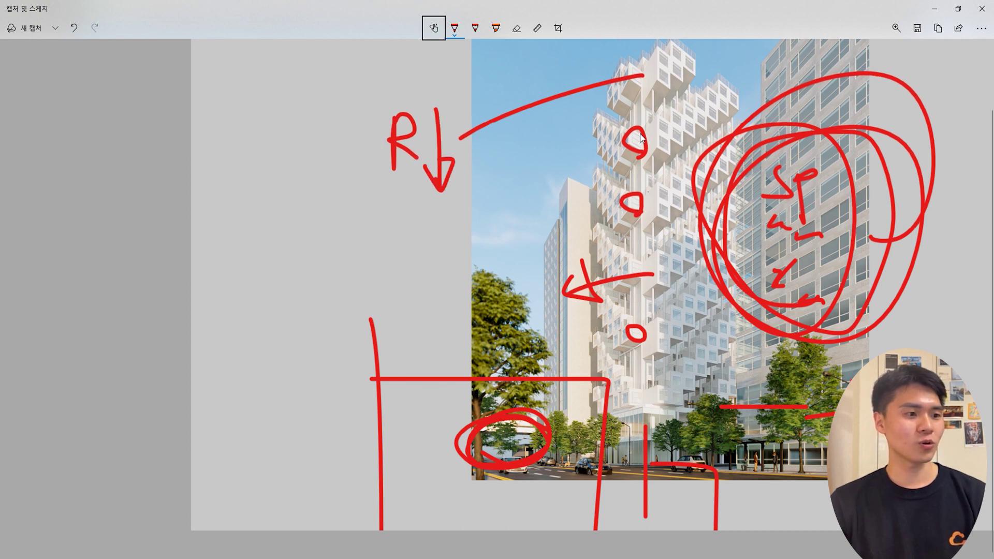
left_click_drag(645, 78, 659, 92)
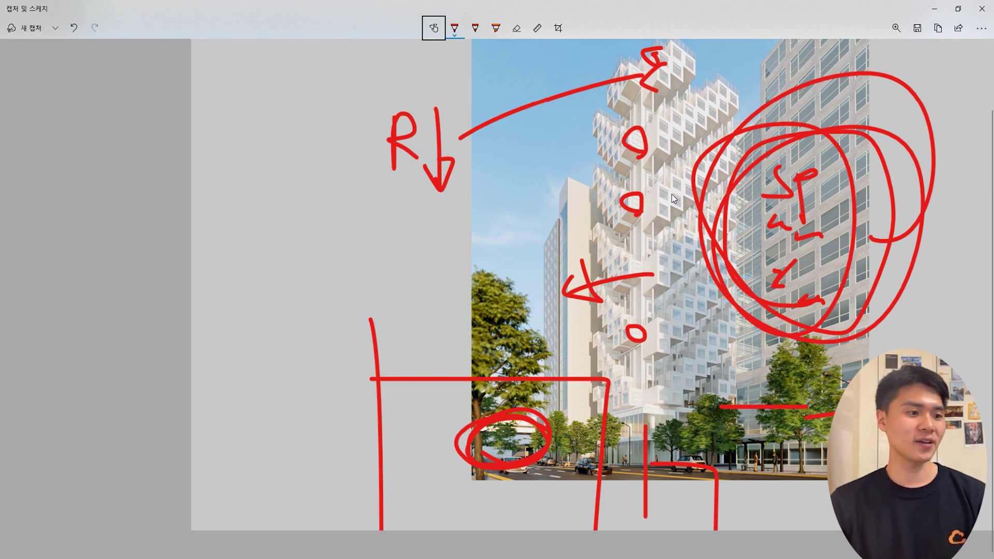
left_click_drag(645, 167, 629, 436)
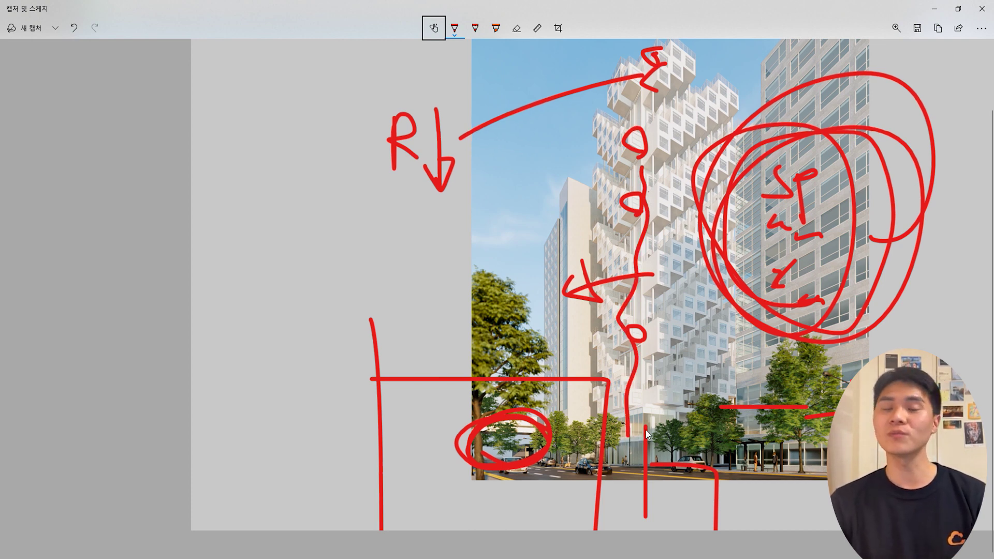
Circle the "R" note repeatedly, write "S" and "Sp" beside the circles, and draw an arrow at each
mouse_move(470, 201)
left_mouse_down()
mouse_move(476, 157)
mouse_move(455, 61)
mouse_move(389, 203)
left_mouse_up()
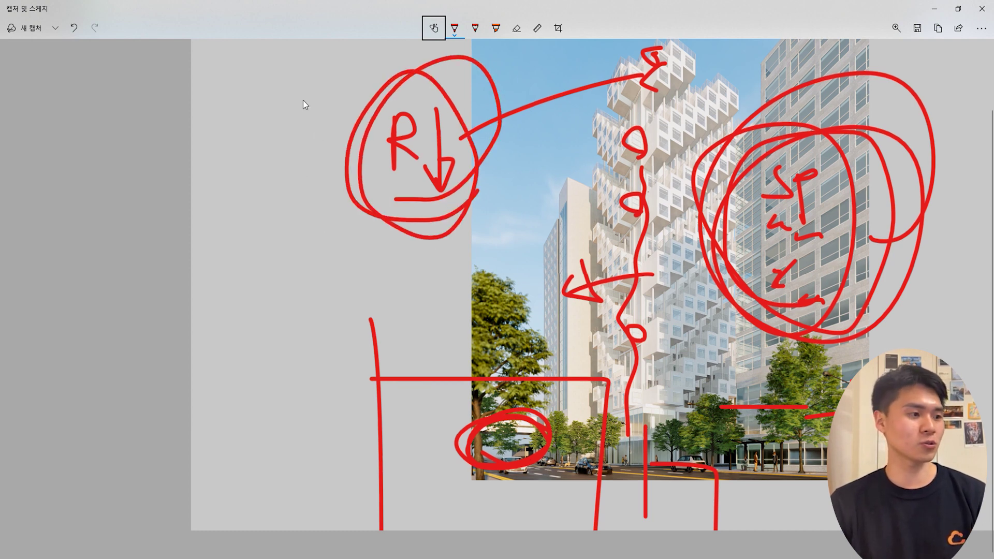
left_click_drag(294, 105, 282, 145)
mouse_move(347, 76)
left_mouse_down()
mouse_move(347, 90)
mouse_move(389, 63)
left_mouse_up()
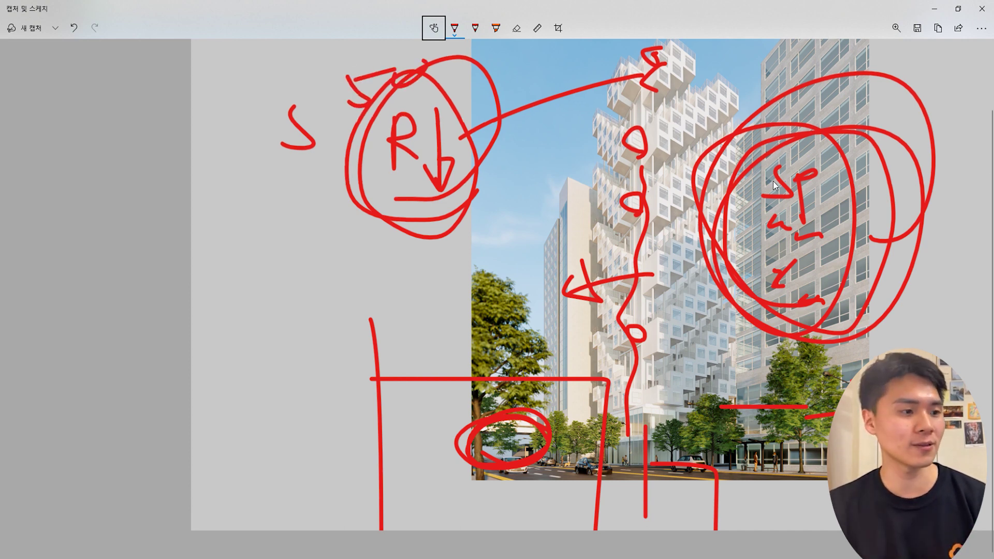
left_click_drag(312, 226, 290, 250)
left_click_drag(323, 231, 320, 268)
mouse_move(330, 211)
left_mouse_down()
mouse_move(342, 194)
mouse_move(377, 249)
left_mouse_up()
left_click_drag(360, 224, 355, 237)
Draw an upward arrow above the large foreground tree and a long vertical line down the beige building beside the white tower
left_click_drag(487, 291, 490, 206)
mouse_move(474, 244)
left_mouse_down()
mouse_move(502, 202)
mouse_move(473, 214)
left_mouse_up()
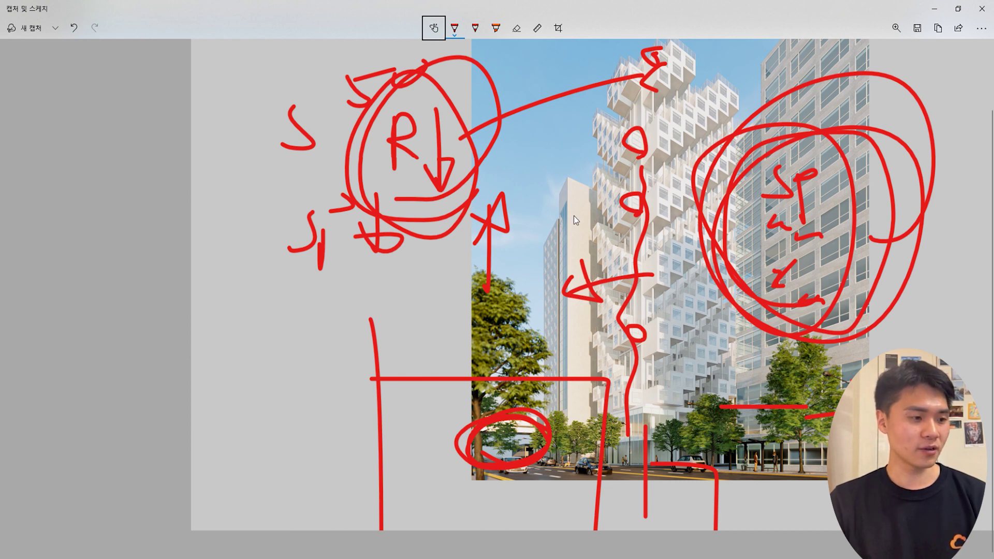
left_click_drag(581, 193, 590, 445)
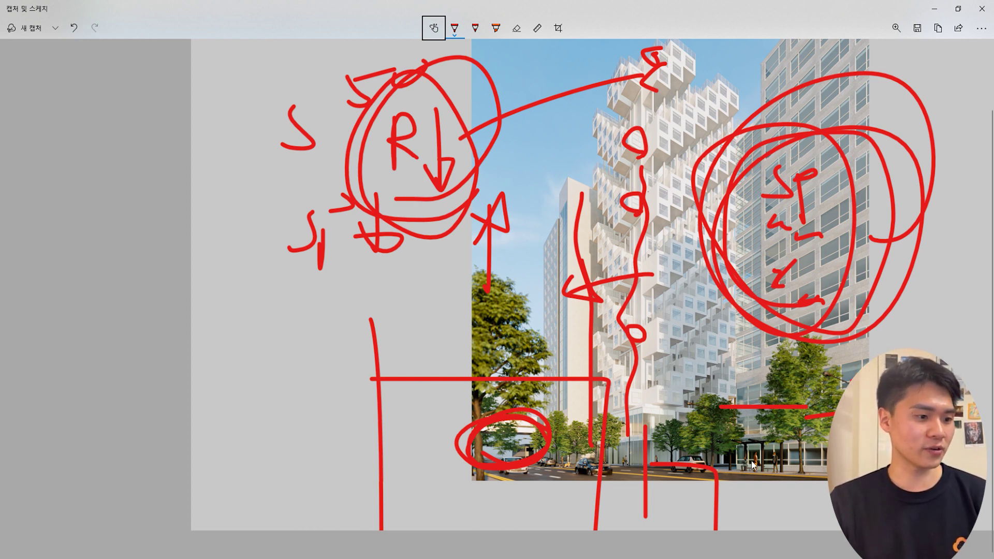
Add check marks on the large foreground tree, the tree before the grey building and the trees by the tower's base
left_click_drag(505, 328, 538, 326)
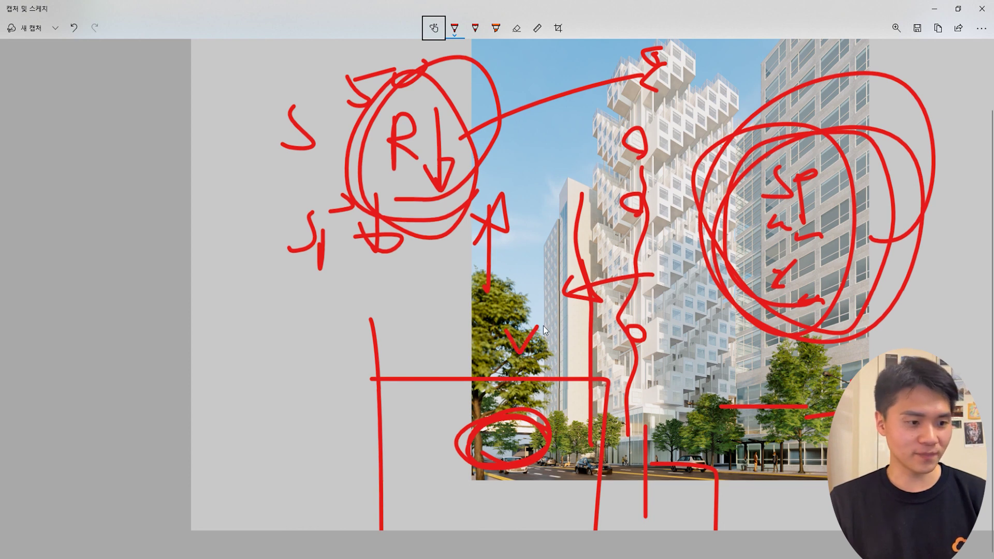
left_click_drag(806, 370, 832, 378)
left_click_drag(678, 432, 694, 444)
left_click_drag(703, 436, 723, 439)
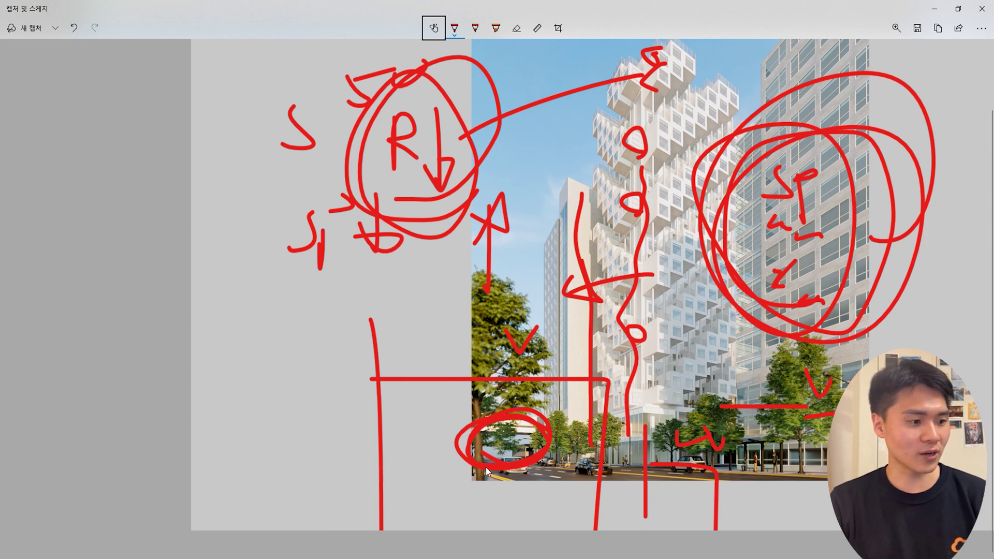
Circle the white car area under the foreground tree again and circle the black car on the road
mouse_move(512, 456)
left_mouse_down()
mouse_move(522, 469)
mouse_move(526, 435)
mouse_move(541, 445)
mouse_move(488, 478)
left_mouse_up()
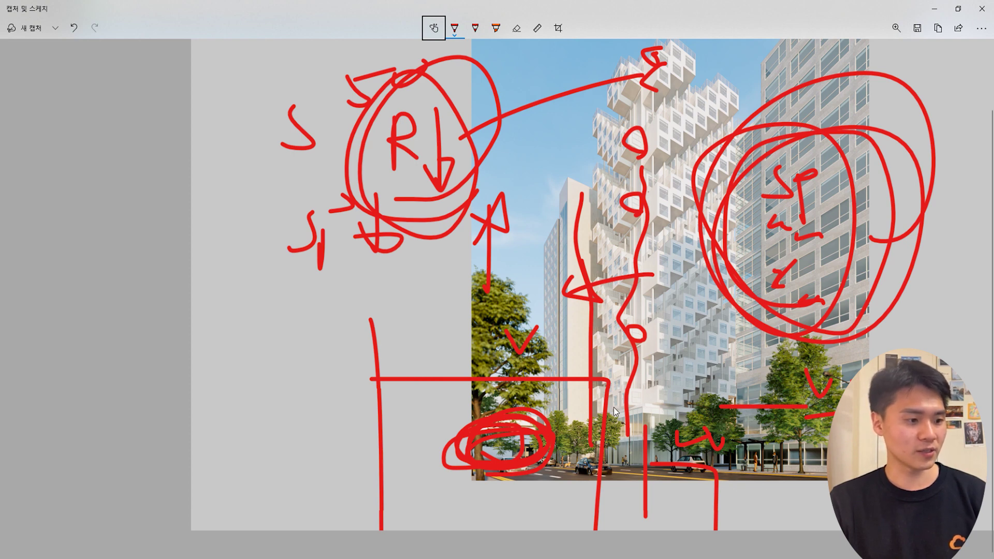
mouse_move(603, 481)
left_mouse_down()
mouse_move(565, 456)
mouse_move(627, 455)
mouse_move(610, 485)
left_mouse_up()
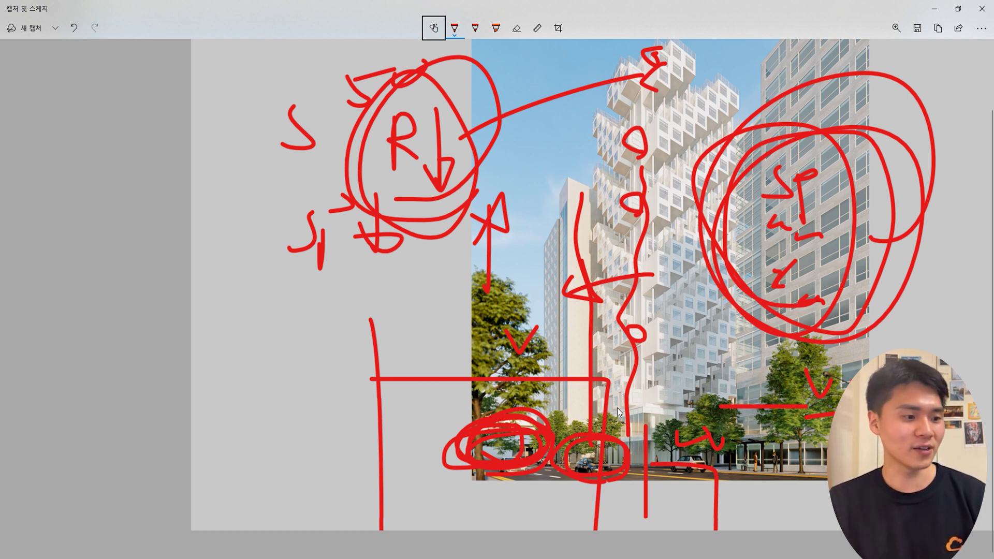
Close the annotated capture and the enlarged tower image, and look over the renders in the student's cafe post
left_click(983, 9)
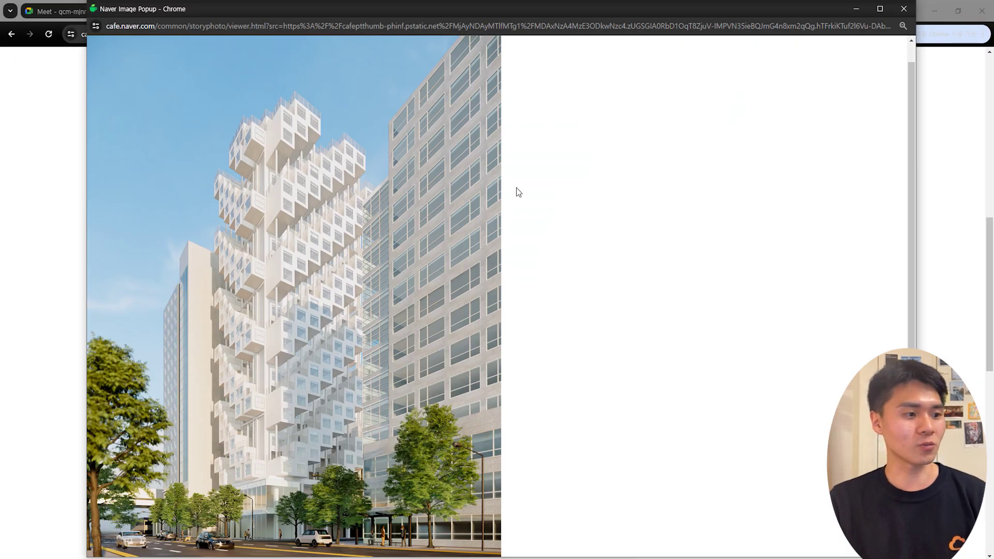
left_click(905, 8)
scroll(665, 333, "up", 4, "ctrl")
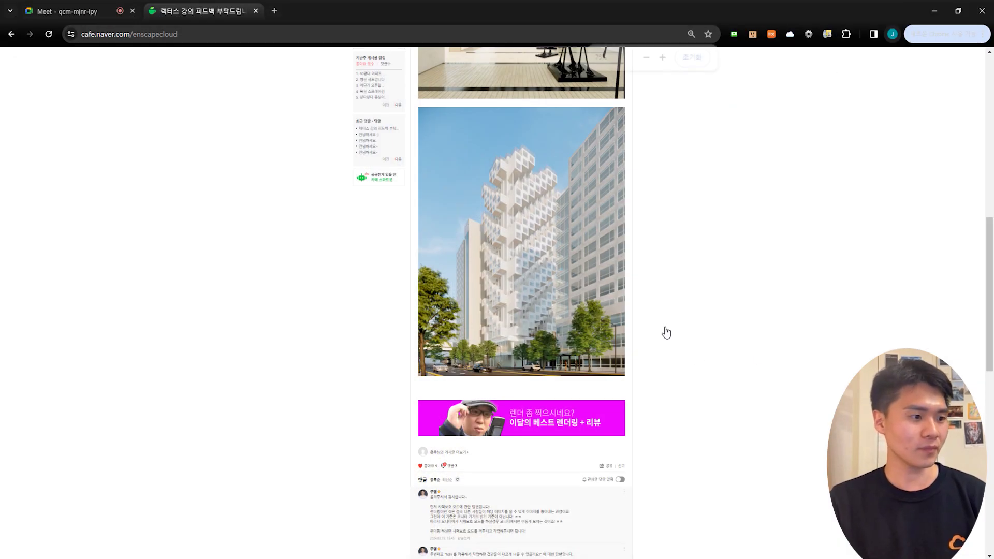
scroll(667, 333, "up", 8)
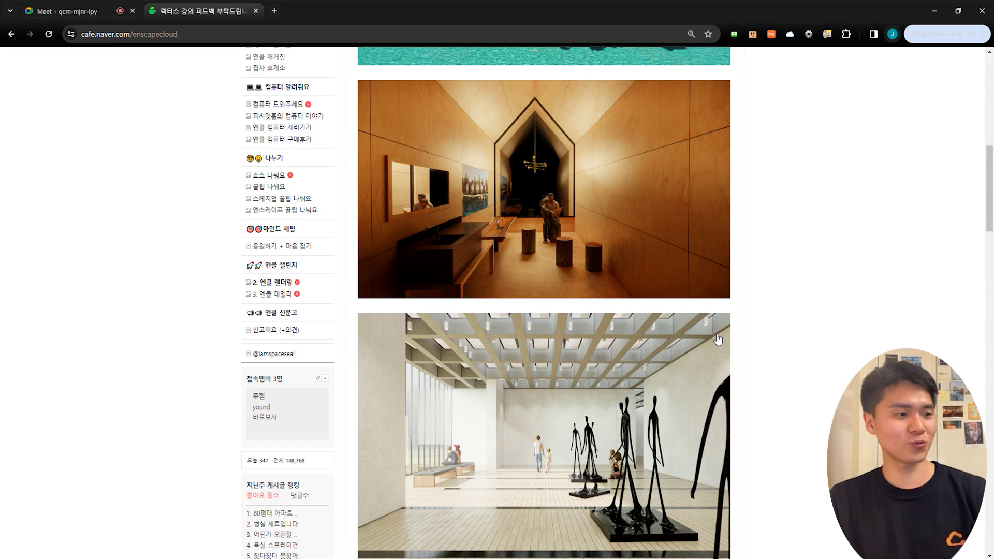
scroll(718, 339, "up", 4)
scroll(718, 340, "down", 11)
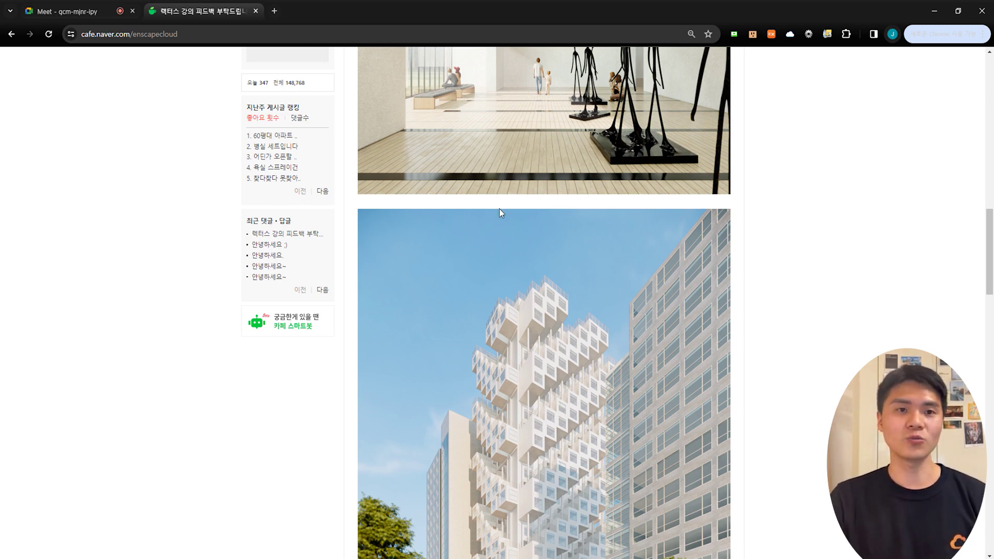
scroll(861, 262, "down", 4)
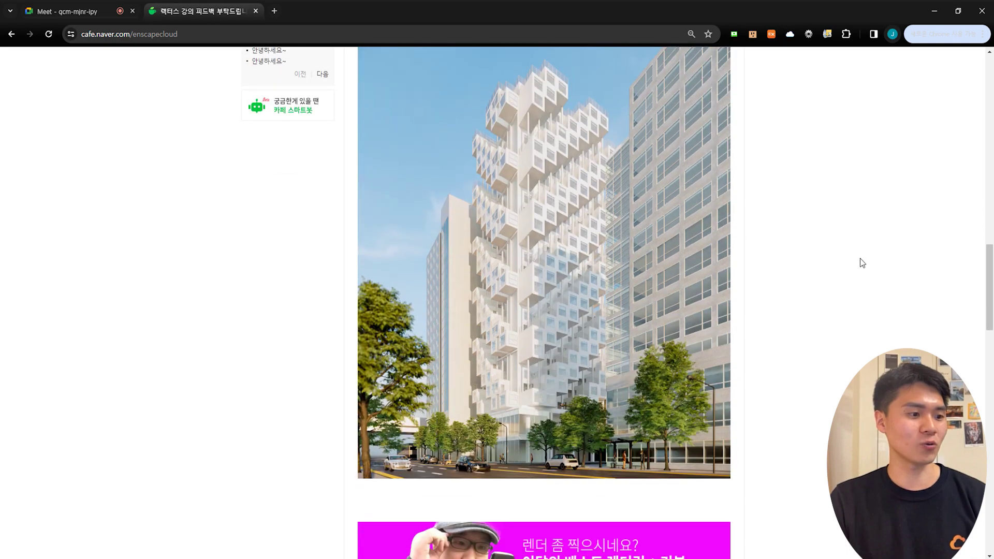
scroll(839, 277, "up", 2)
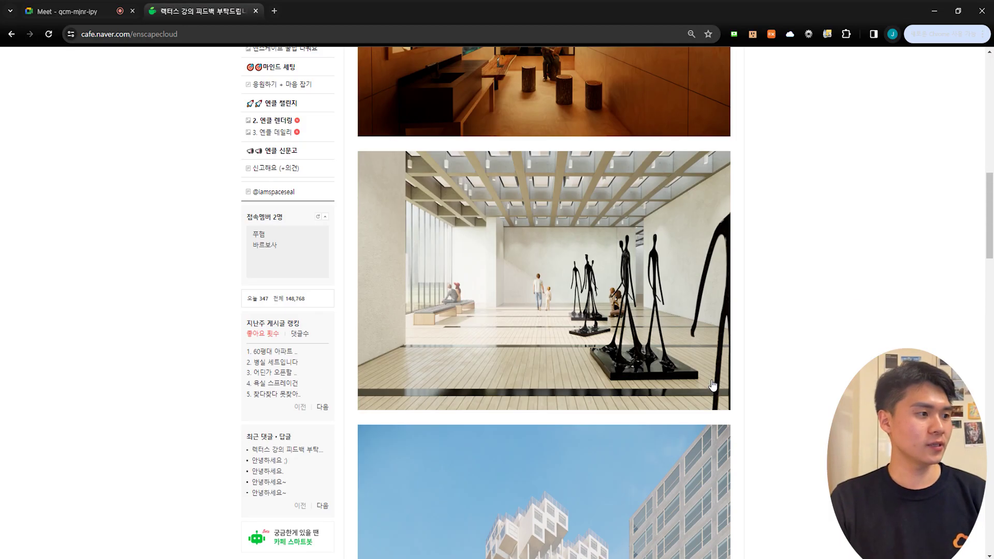
scroll(543, 301, "up", 6)
Switch to the PowerPoint lecture deck and display slide 3 on indirect glass lighting
left_click(936, 11)
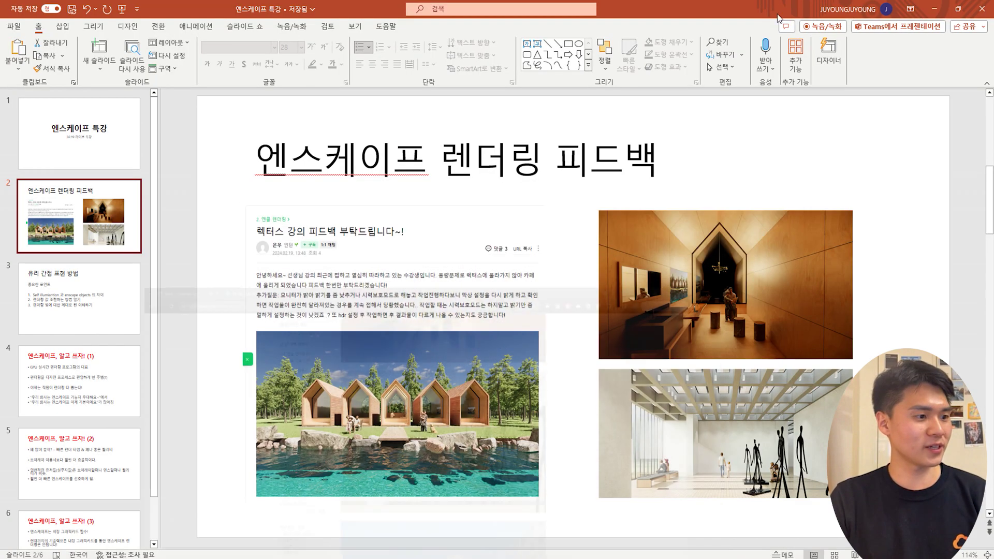
left_click(78, 305)
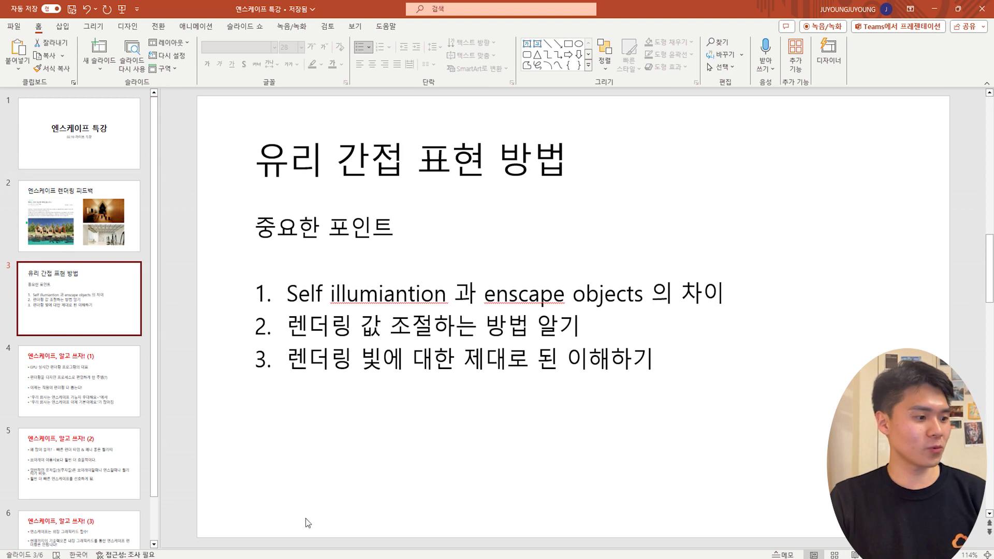
Switch to Chrome and load the Space Seal academy's Naver blog in place of the cafe post
left_click(256, 526)
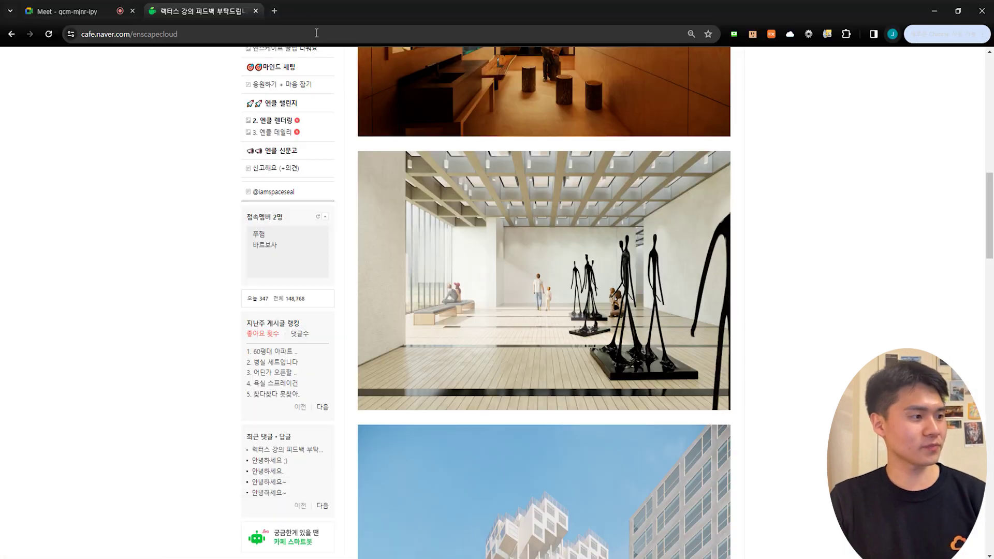
left_click(271, 34)
type("blog")
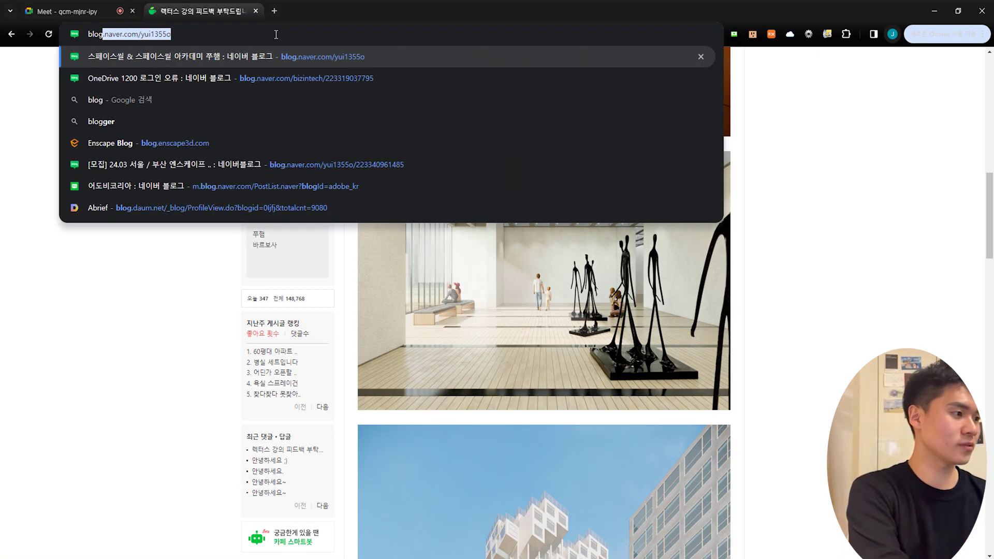
key("Return")
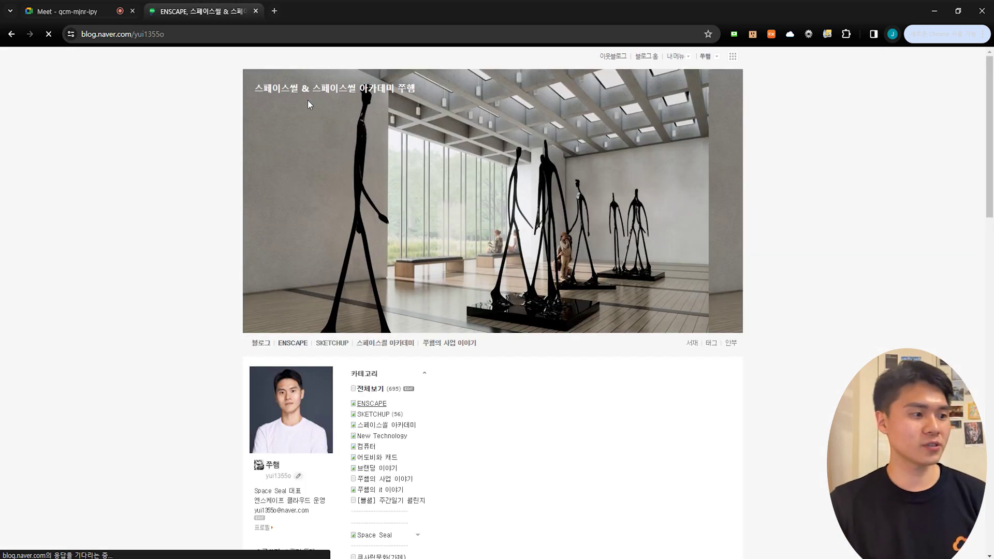
Open the blog's ENSCAPE category and its post "엔스케이프에서 거울 뒤 간접 표현이 잘 안될 때"
scroll(458, 264, "down", 3)
left_click(374, 253)
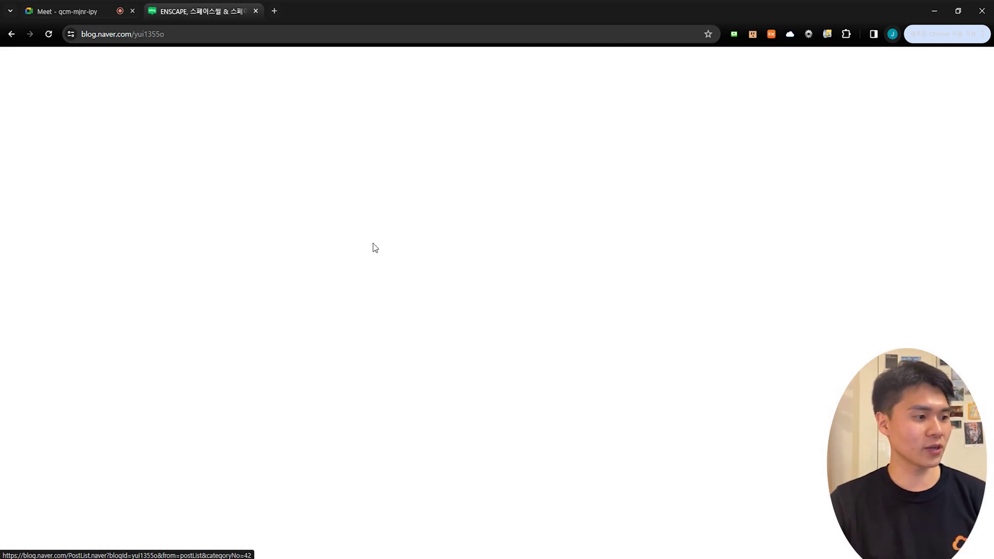
scroll(378, 212, "up", 5)
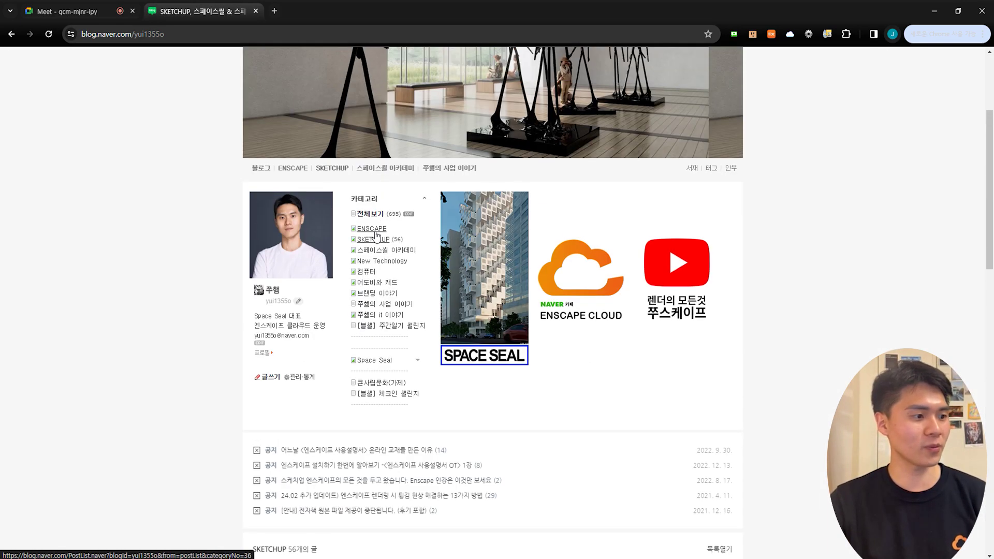
left_click(370, 229)
scroll(563, 291, "up", 7)
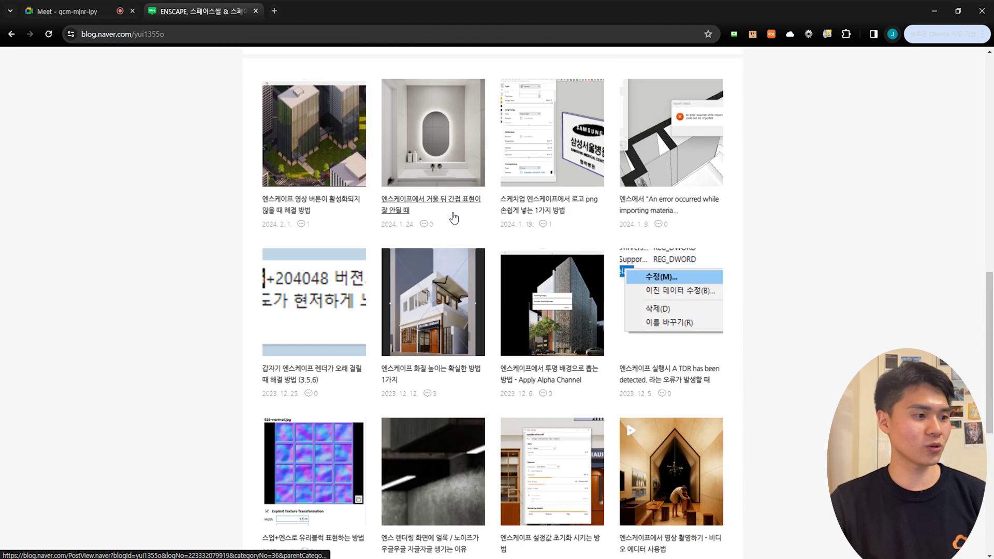
left_click(440, 151)
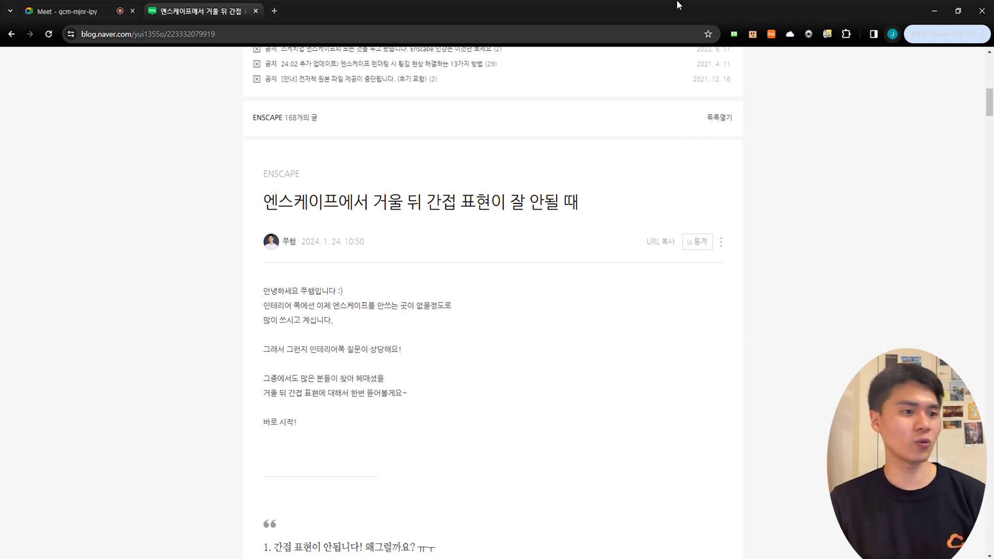
Switch to the SketchUp bathroom model and remove the ceiling group from view to expose the washbasin and mirror
left_click(935, 10)
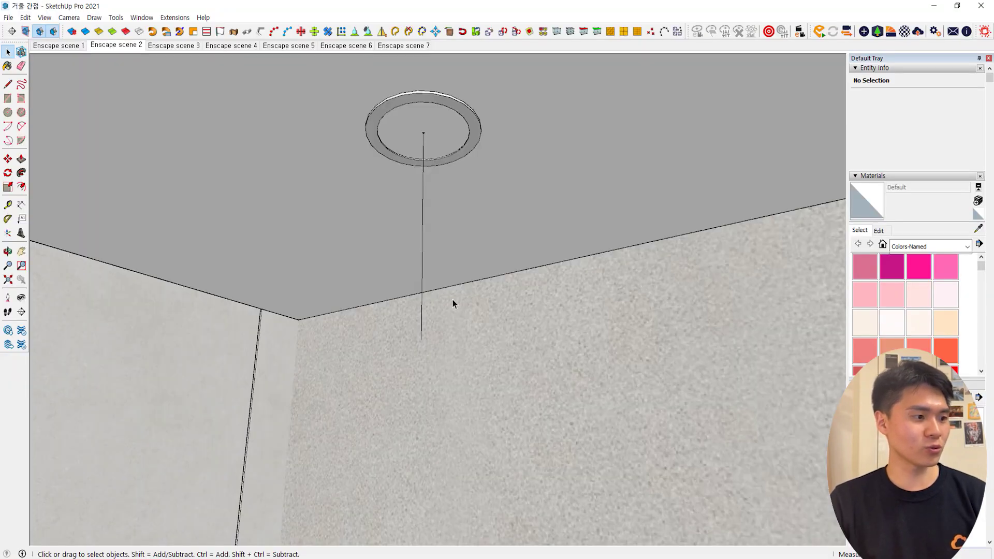
mouse_move(452, 304)
middle_mouse_down()
mouse_move(489, 349)
mouse_move(511, 426)
mouse_move(380, 304)
mouse_move(349, 555)
mouse_move(435, 304)
mouse_move(337, 386)
mouse_move(324, 357)
mouse_move(254, 373)
mouse_move(342, 210)
mouse_move(661, 166)
mouse_move(554, 273)
mouse_move(538, 266)
middle_mouse_up()
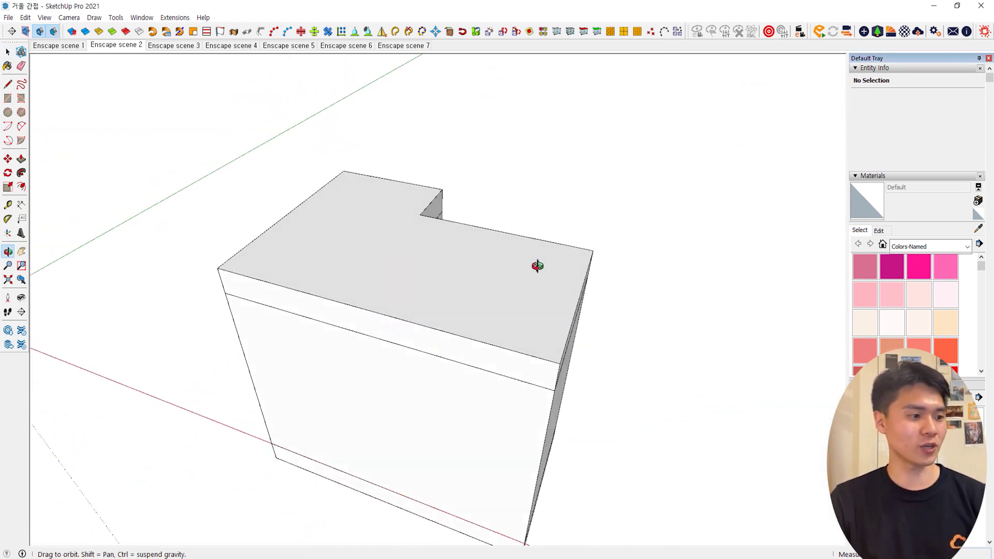
left_click(446, 271)
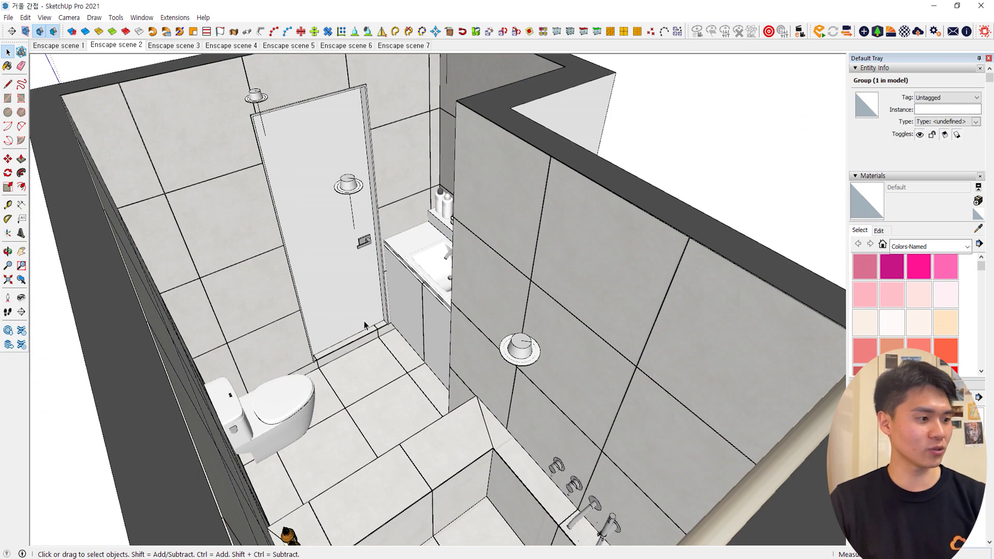
mouse_move(365, 321)
middle_mouse_down()
mouse_move(354, 318)
mouse_move(645, 269)
mouse_move(528, 228)
mouse_move(365, 335)
middle_mouse_up()
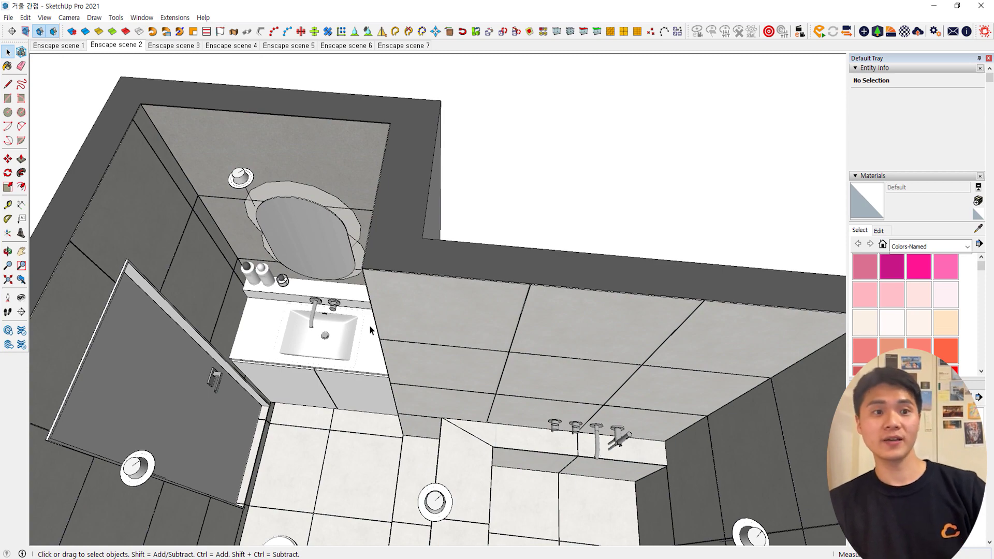
scroll(322, 355, "up", 5)
middle_click_drag(324, 397, 409, 320)
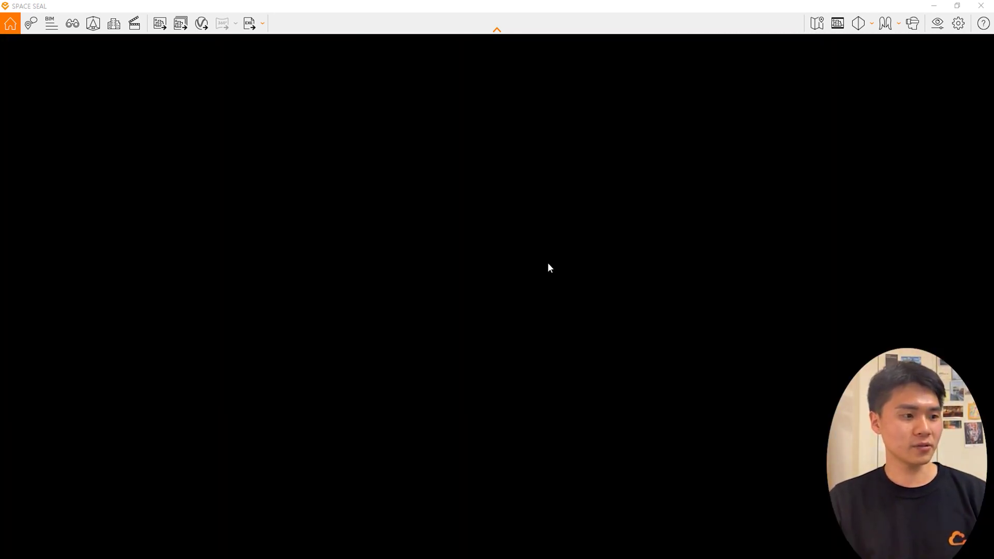
Frame the oval mirror and washbasin frontally in the Enscape render window
scroll(548, 263, "up", 3)
right_click_drag(548, 263, 590, 263)
middle_click_drag(548, 263, 624, 259)
scroll(551, 263, "down", 1)
middle_click_drag(551, 263, 567, 282)
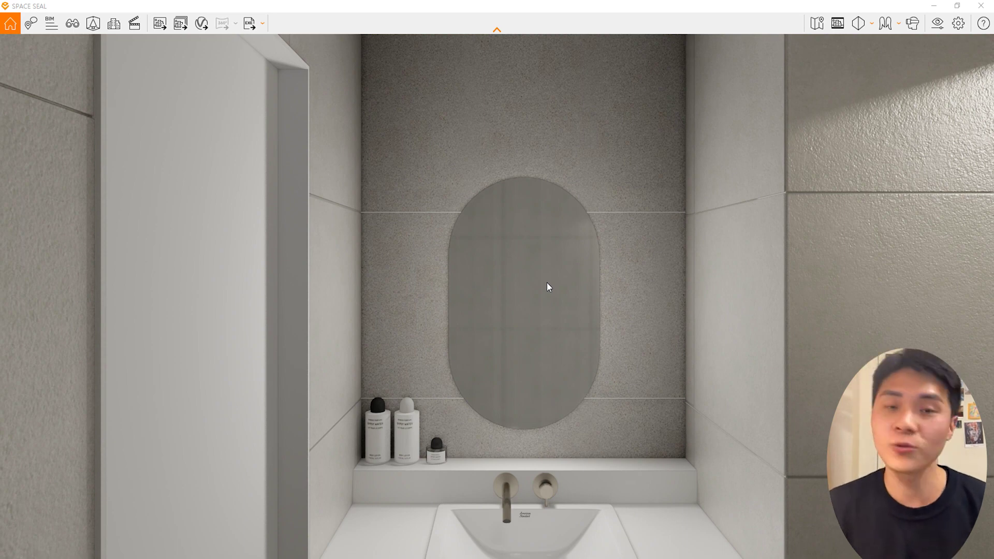
middle_click_drag(555, 262, 533, 262)
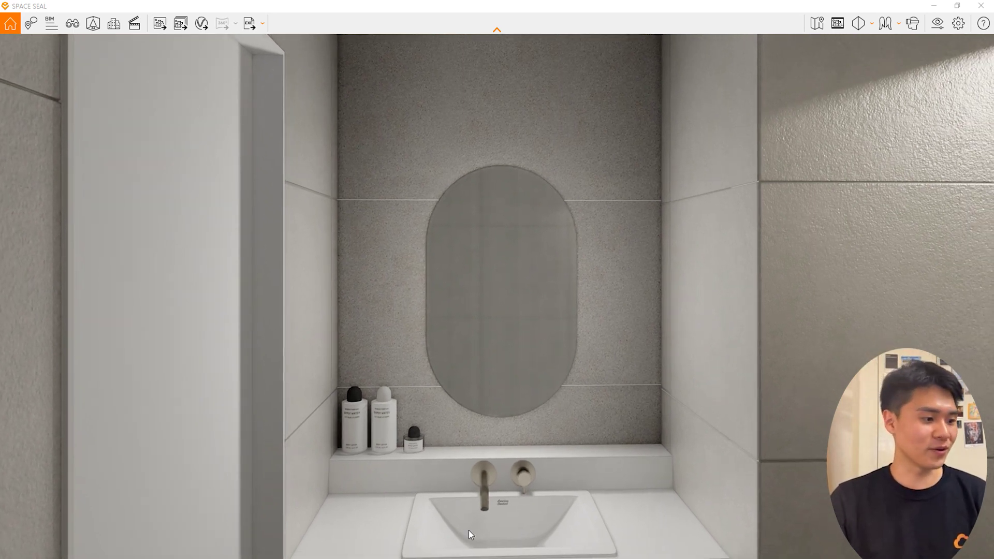
Return to the blog post in Chrome and compare its initial mirror render with the final backlit one
left_click(304, 534)
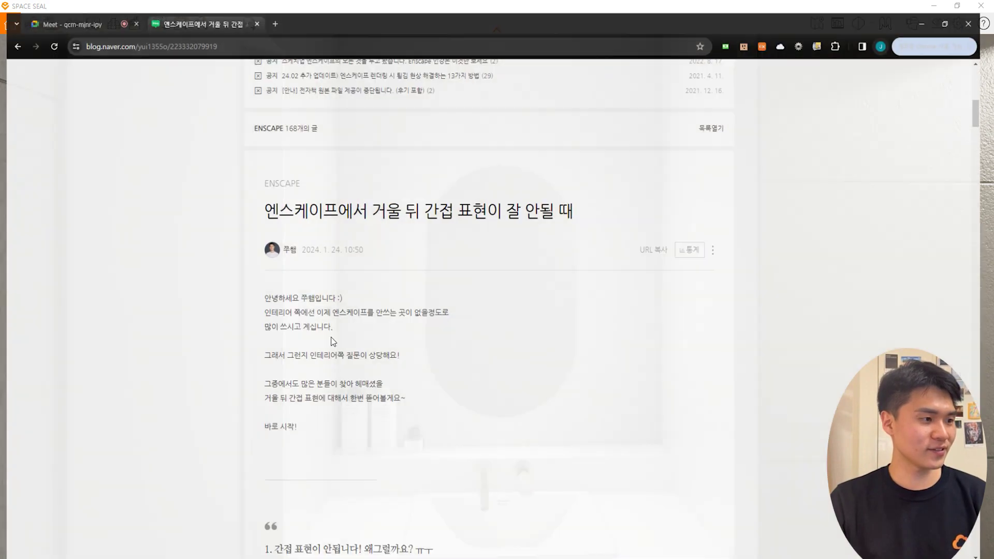
scroll(474, 322, "down", 15)
scroll(475, 322, "up", 1)
scroll(812, 111, "down", 6)
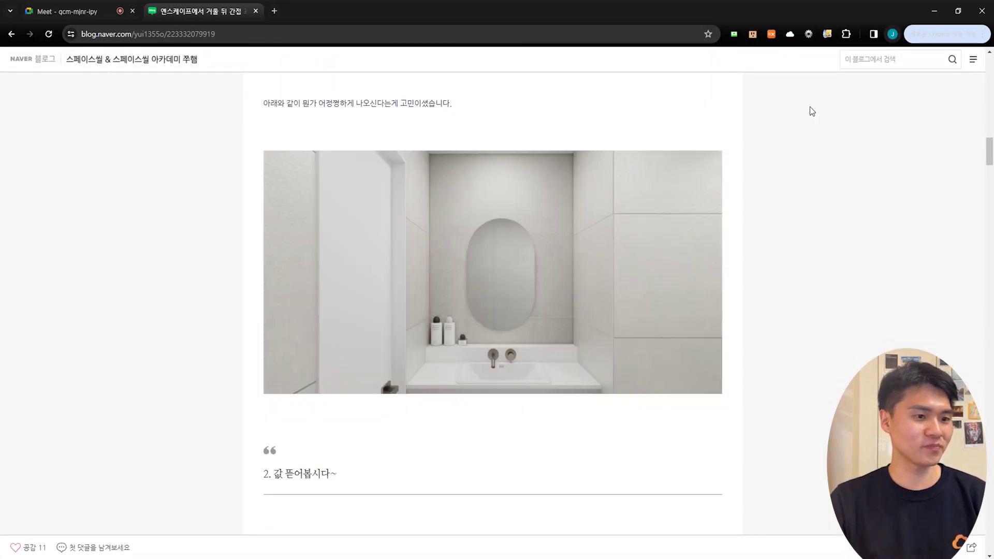
left_click_drag(993, 163, 993, 441)
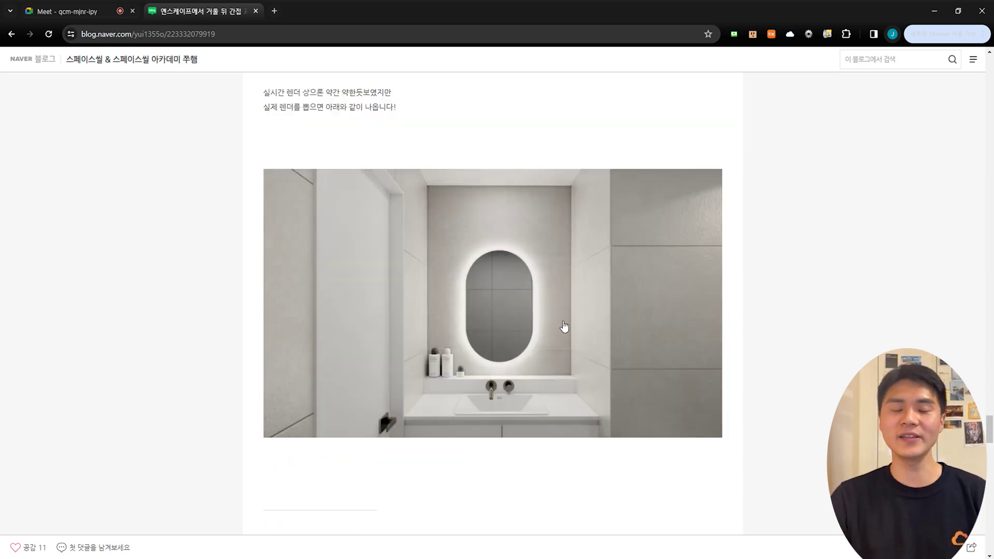
Switch back to the SketchUp model and examine the construction behind the oval mirror from the side
left_click(935, 11)
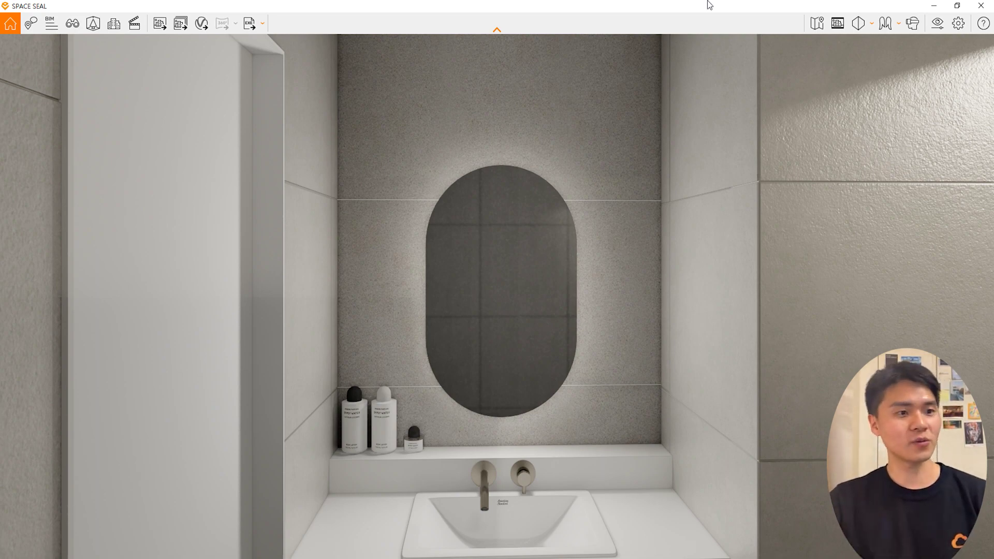
left_click(934, 6)
mouse_move(446, 288)
middle_mouse_down()
mouse_move(417, 286)
mouse_move(376, 310)
mouse_move(499, 317)
mouse_move(495, 366)
middle_mouse_up()
scroll(424, 275, "up", 3)
mouse_move(424, 275)
middle_mouse_down()
mouse_move(524, 232)
mouse_move(448, 297)
middle_mouse_up()
scroll(448, 297, "up", 3)
middle_click_drag(577, 231, 279, 182)
scroll(446, 375, "up", 5)
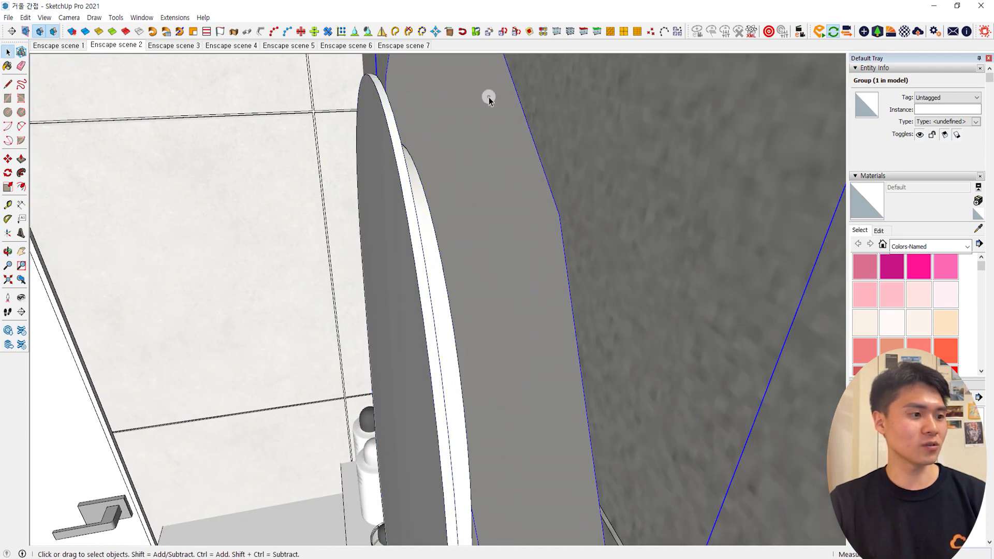
Open the group behind the oval mirror and examine its disk lights and backing from the front and side
double_click(489, 97)
scroll(472, 150, "down", 3)
middle_click_drag(471, 154, 708, 252)
scroll(588, 148, "down", 3)
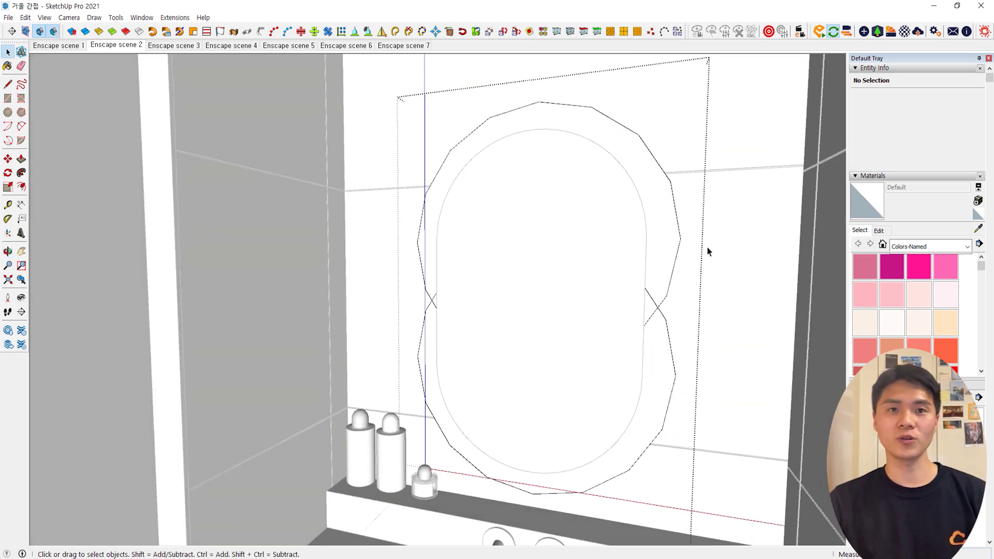
left_click(653, 239)
middle_click_drag(682, 220, 569, 328)
scroll(631, 122, "up", 3)
middle_click_drag(631, 122, 455, 146)
scroll(505, 162, "up", 5)
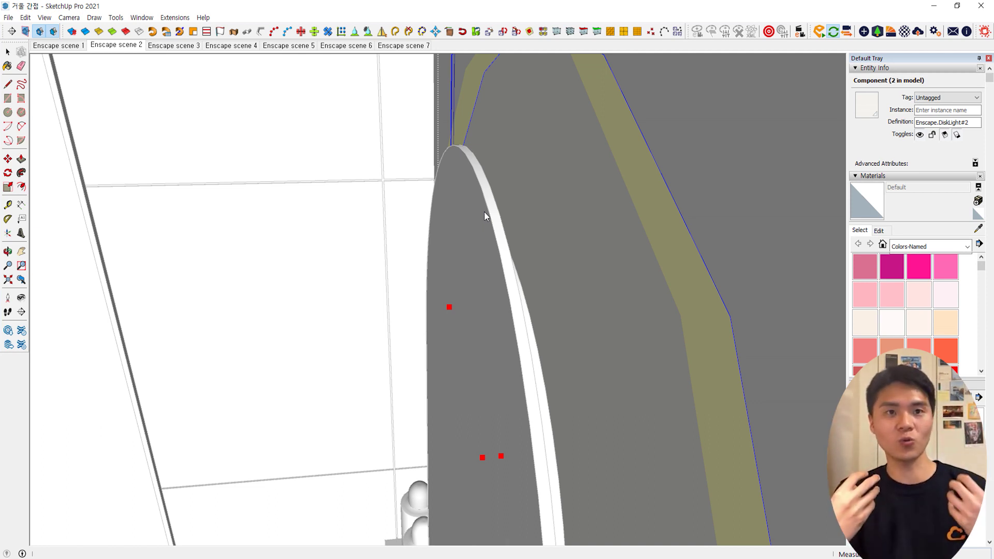
mouse_move(485, 215)
middle_mouse_down()
mouse_move(492, 250)
mouse_move(428, 272)
mouse_move(564, 275)
mouse_move(551, 295)
mouse_move(499, 254)
middle_mouse_up()
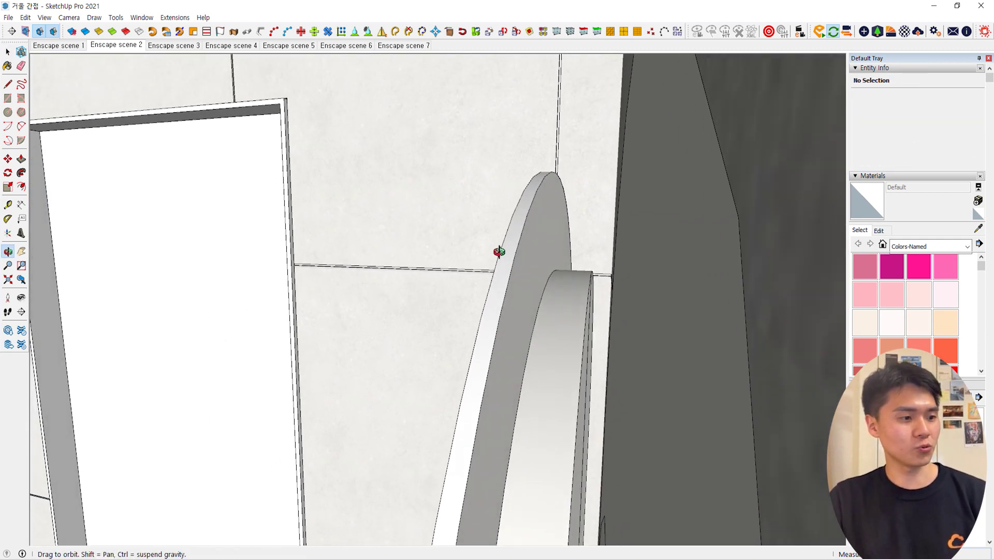
Sample the material of the backing ring behind the mirror and inspect its self-illumination settings in the Enscape Material Editor
key("b")
left_click(550, 293, "alt")
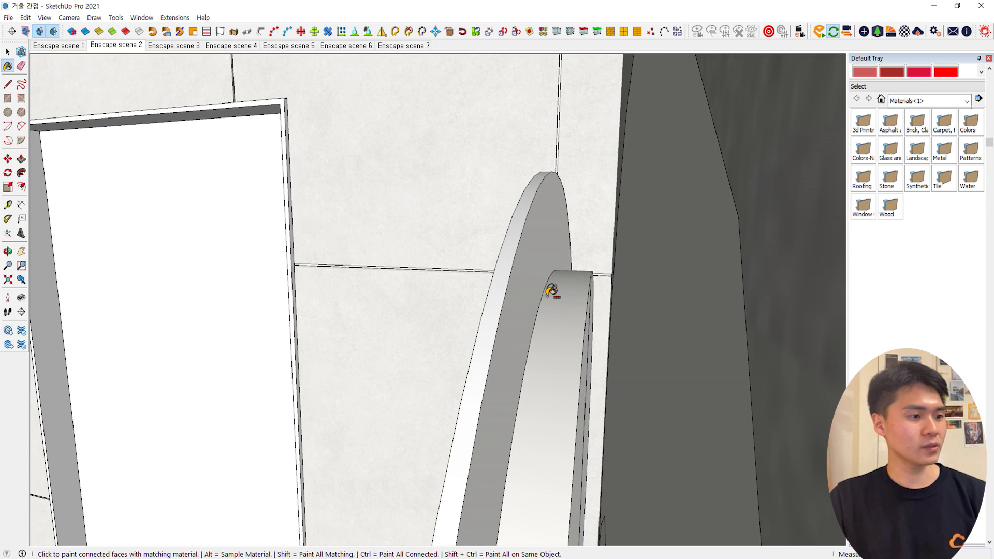
key("ctrl+m")
middle_click_drag(529, 263, 548, 268)
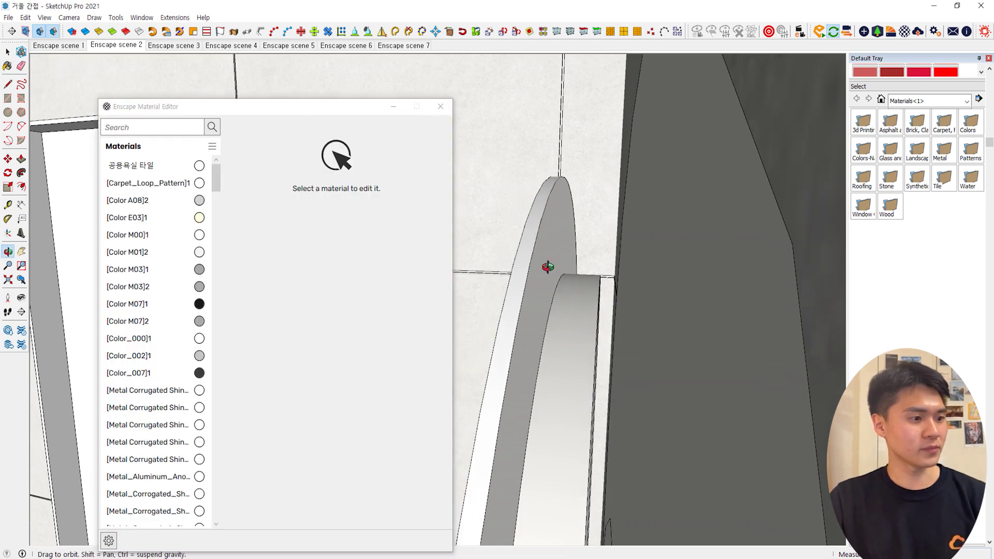
left_click(549, 238, "alt")
middle_click_drag(557, 274, 572, 304)
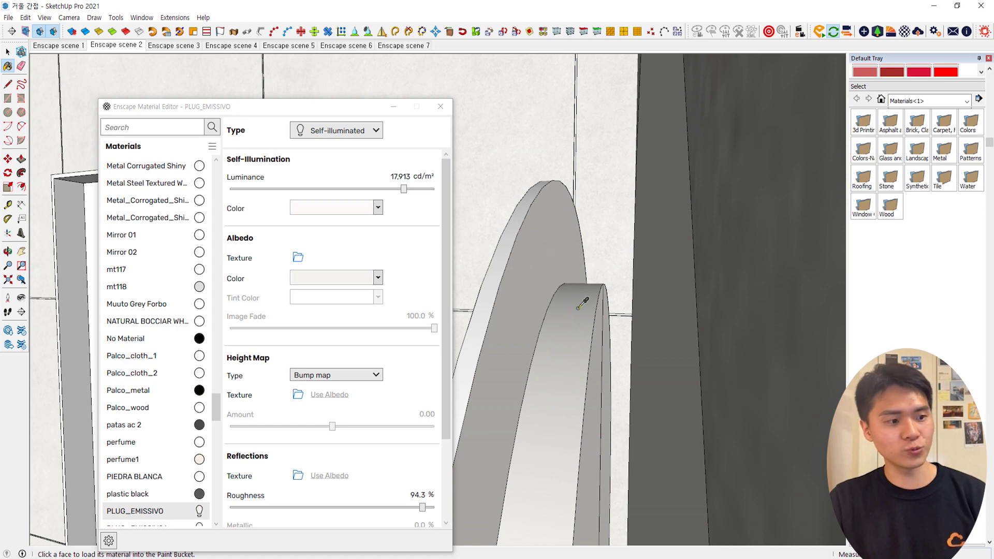
left_click(582, 303, "alt")
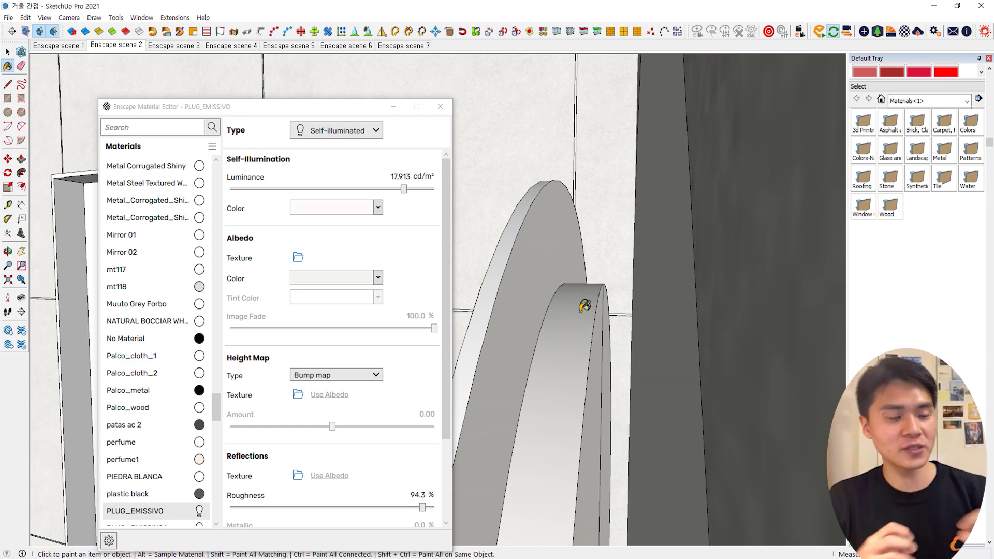
mouse_move(585, 306)
middle_mouse_down()
mouse_move(633, 337)
mouse_move(688, 271)
middle_mouse_up()
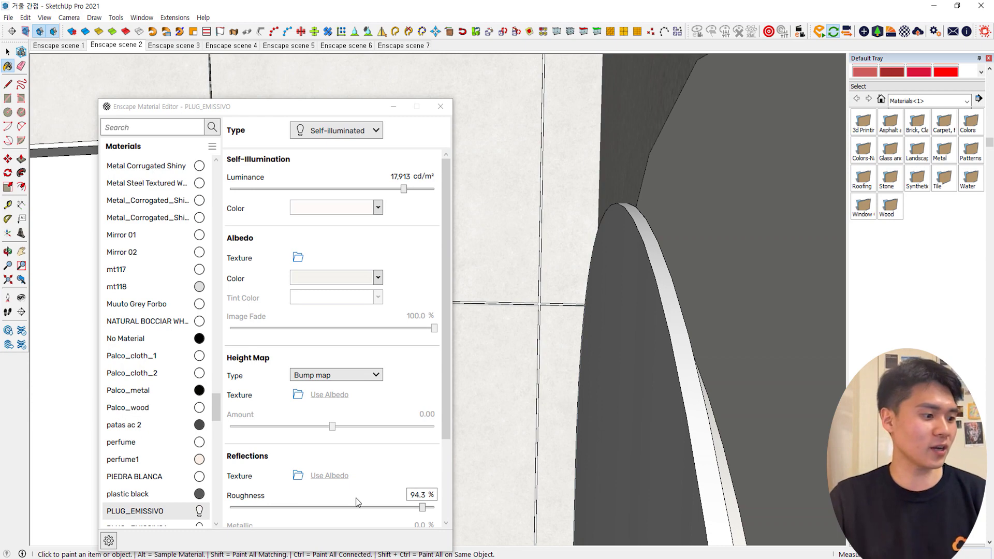
Switch to the Enscape render window and load evening_field_1k.hdr from the downloads folder as the skybox
mouse_move(296, 551)
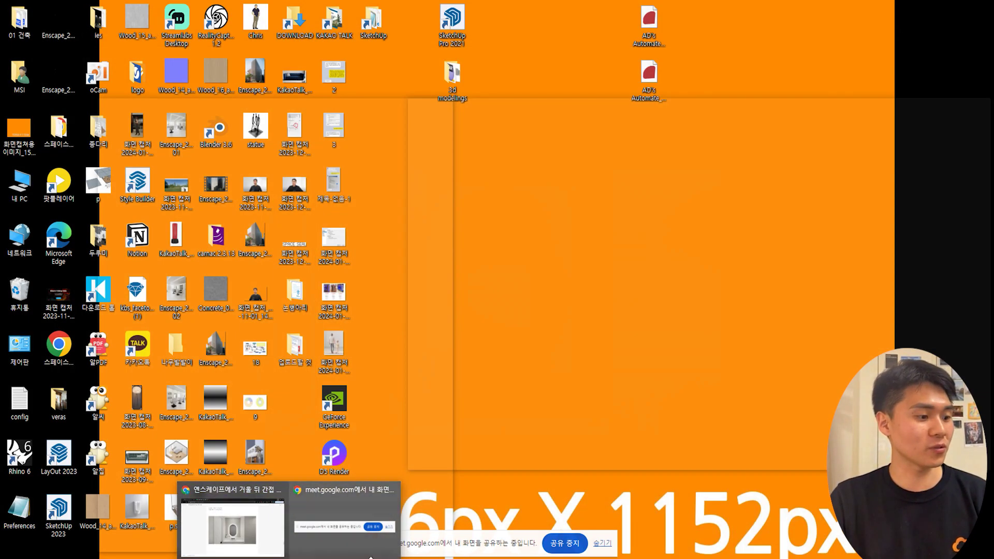
mouse_move(365, 552)
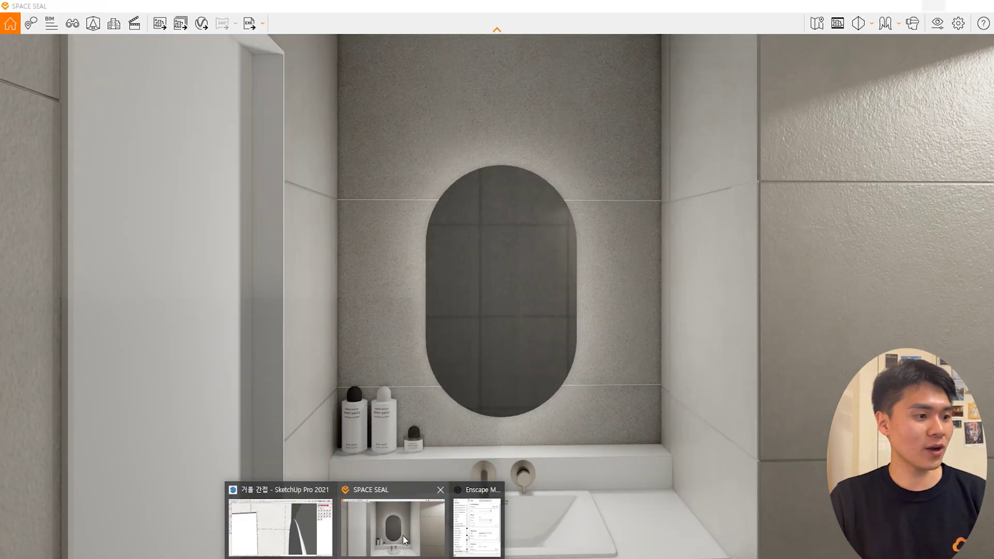
left_click(403, 536)
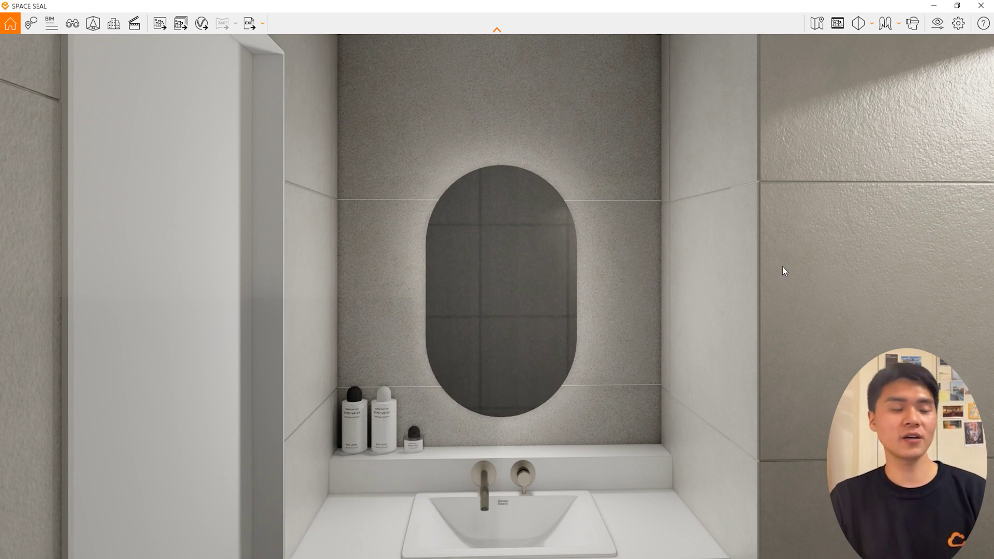
left_click(939, 25)
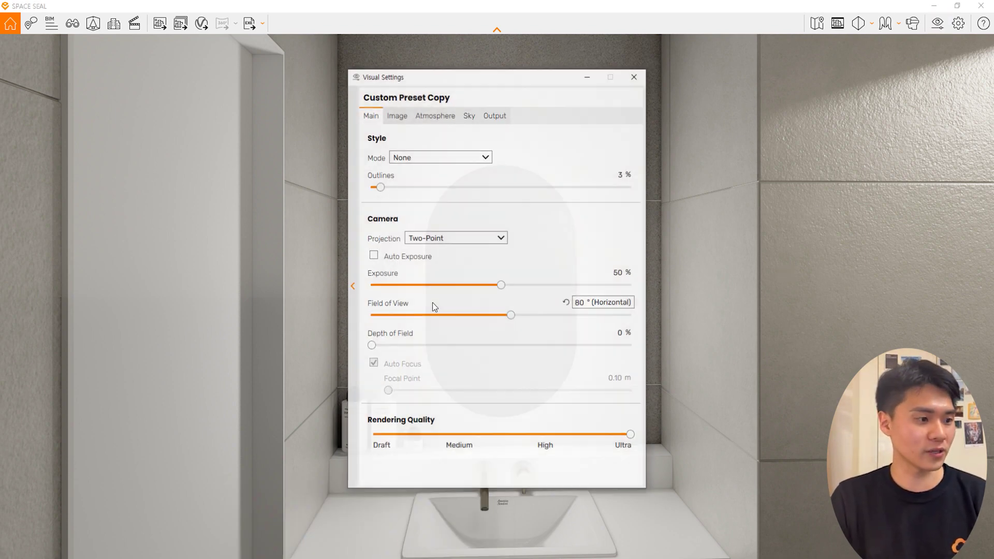
left_click(403, 122)
left_click(437, 123)
left_click(466, 119)
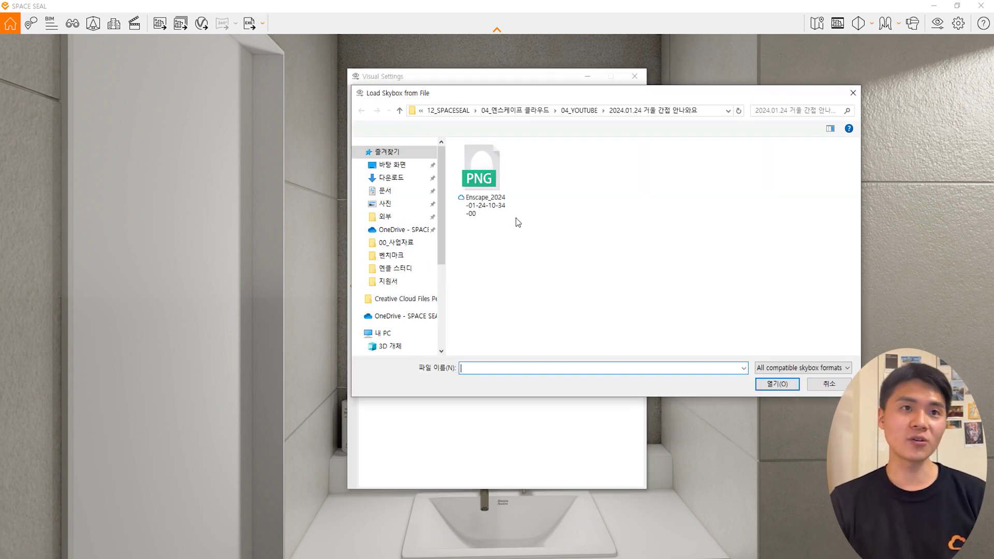
left_click(388, 179)
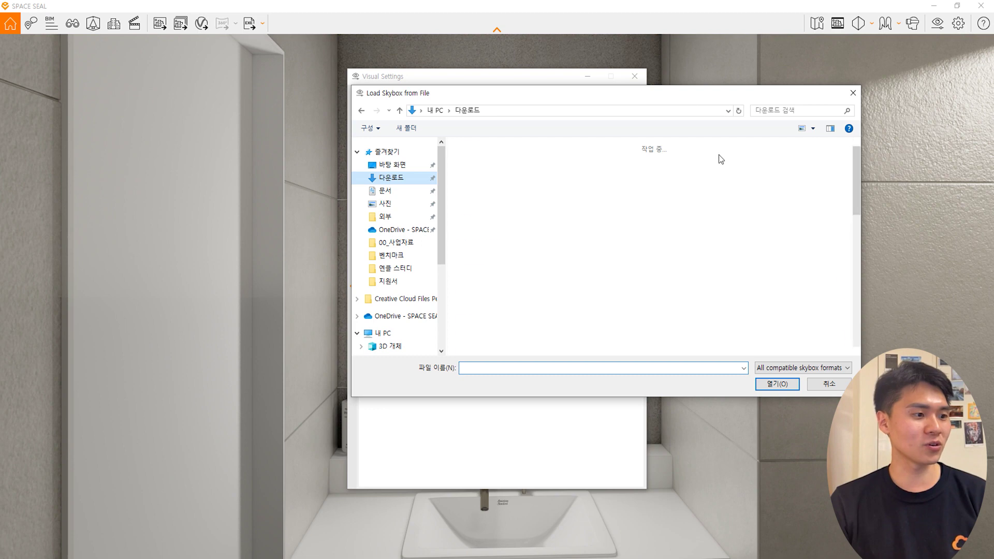
double_click(545, 188)
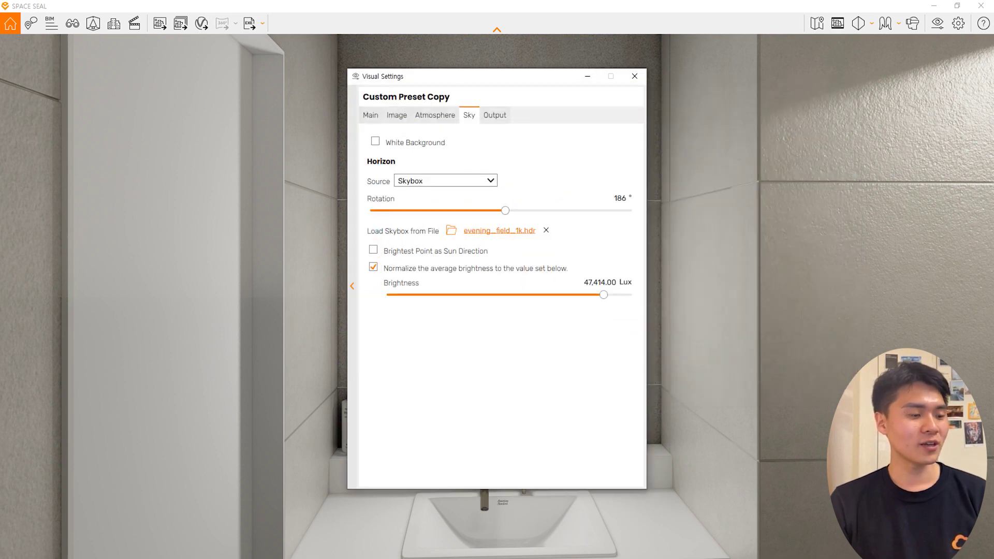
Lower the skybox's normalized brightness to 0.10 lux and minimize the Visual Settings and render windows
left_click_drag(601, 296, 387, 295)
left_click(587, 76)
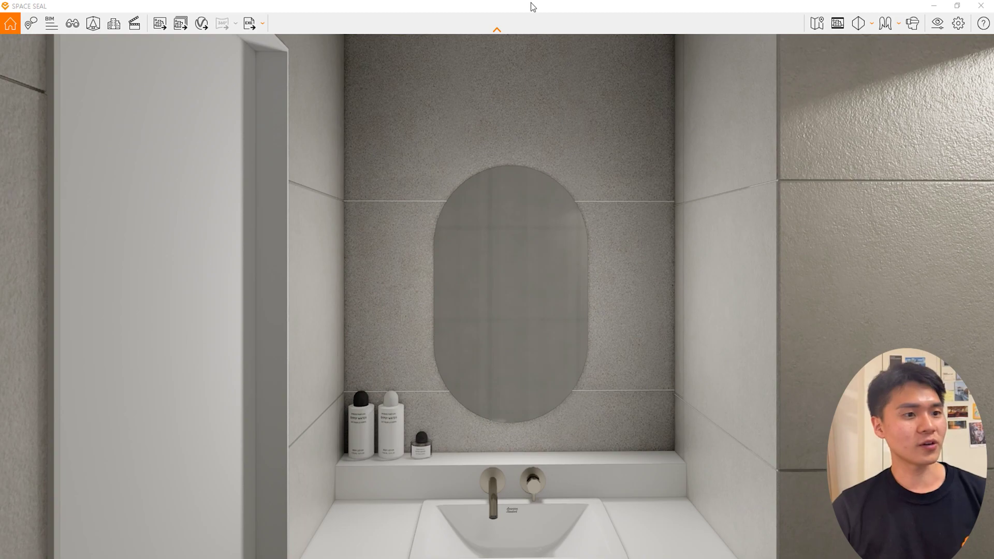
left_click(934, 6)
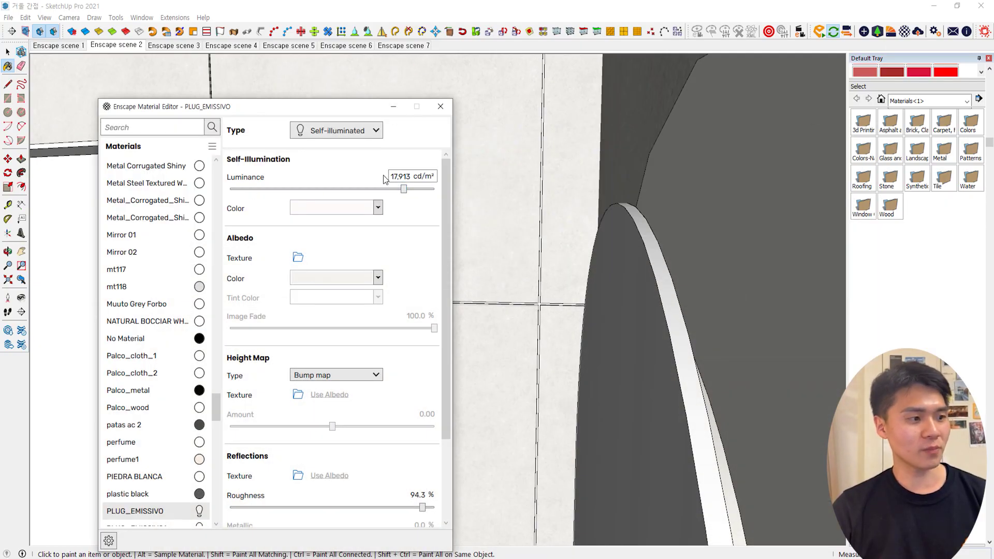
Check the PLUG_EMISSIVO luminance, then review the artificial light brightness in Enscape's atmosphere settings
mouse_move(402, 178)
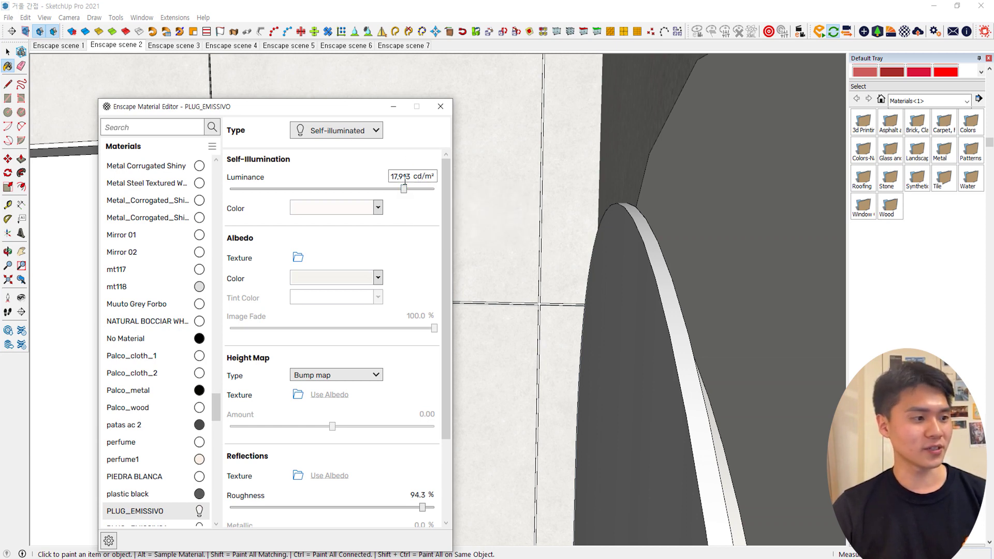
left_click(647, 5)
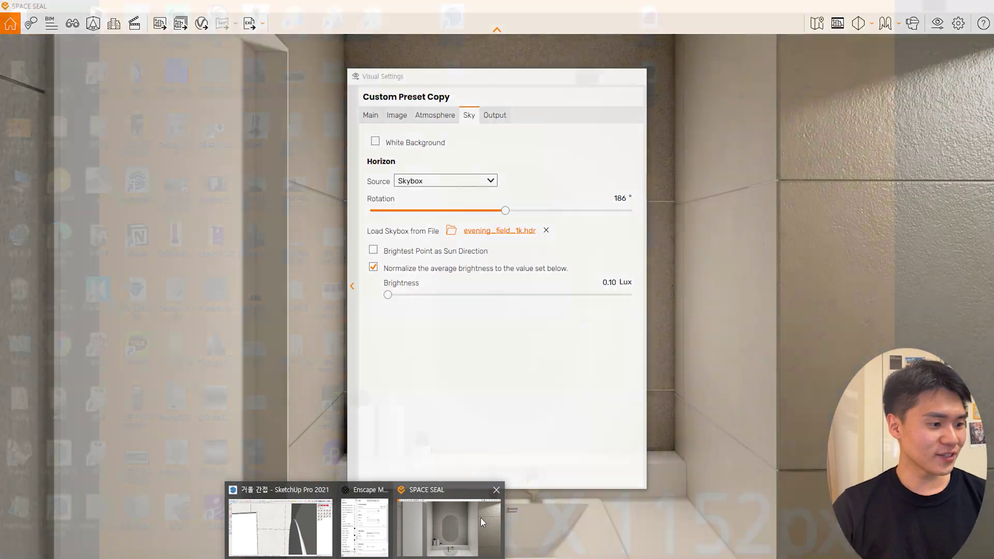
left_click(481, 518)
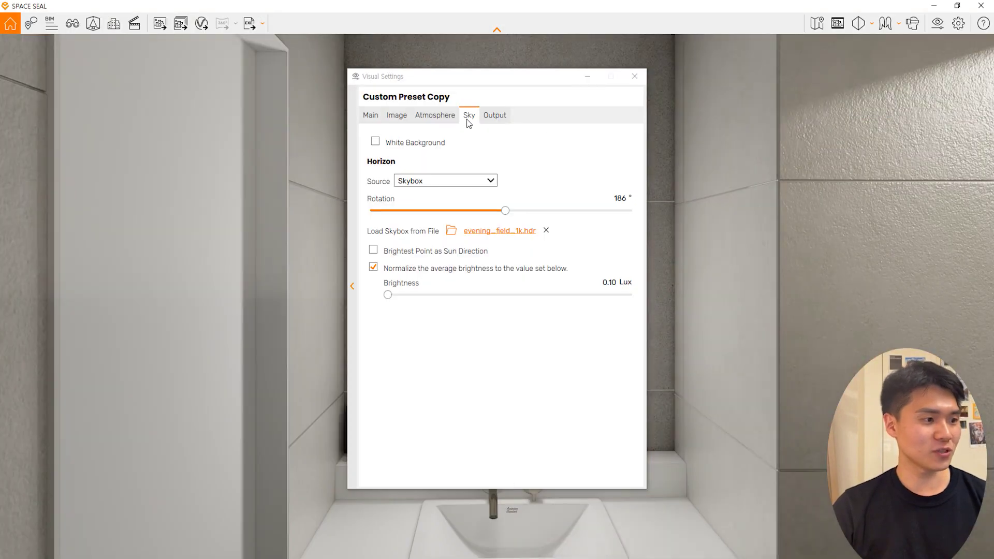
left_click(440, 115)
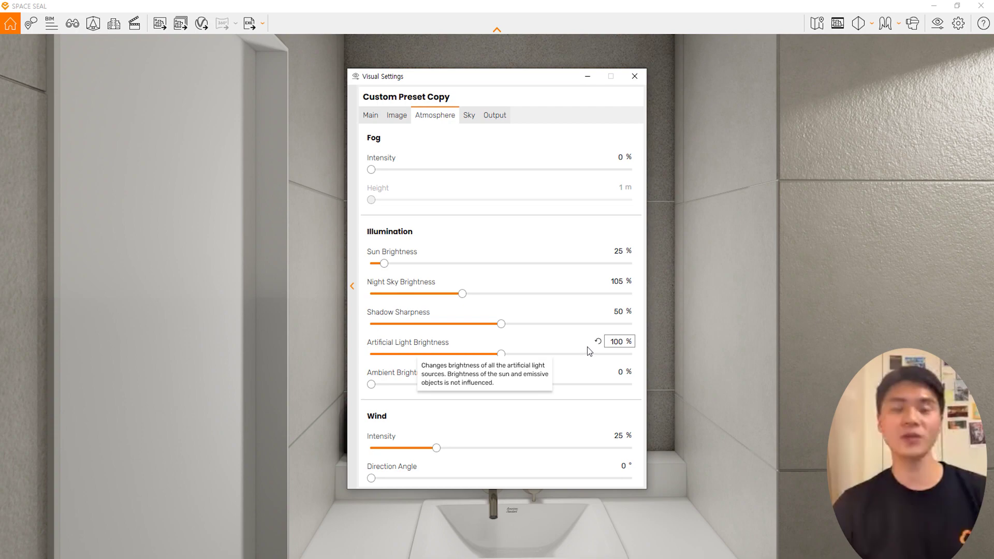
left_click(594, 77)
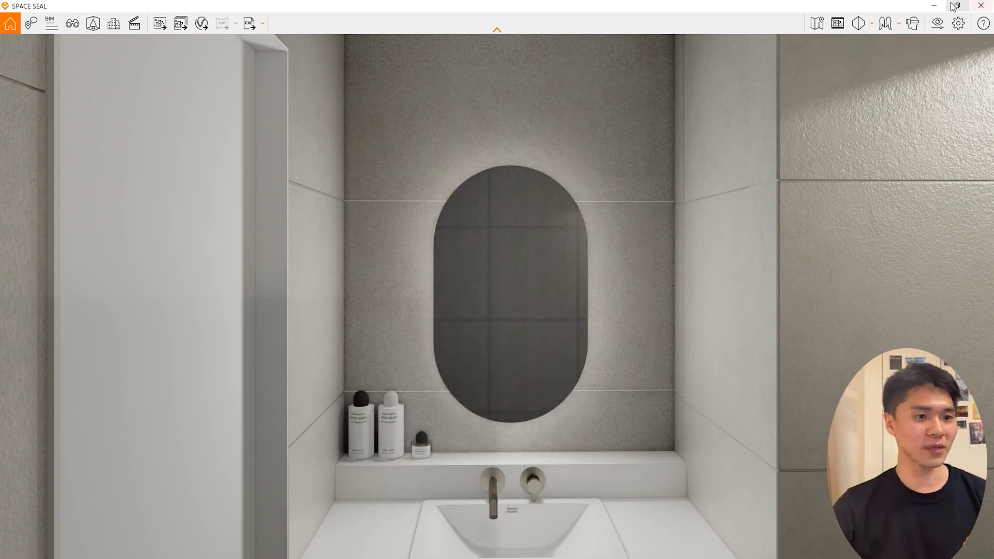
Return to the SketchUp model, inspect the group behind the mirror, and close the Material Editor and the group
left_click(934, 6)
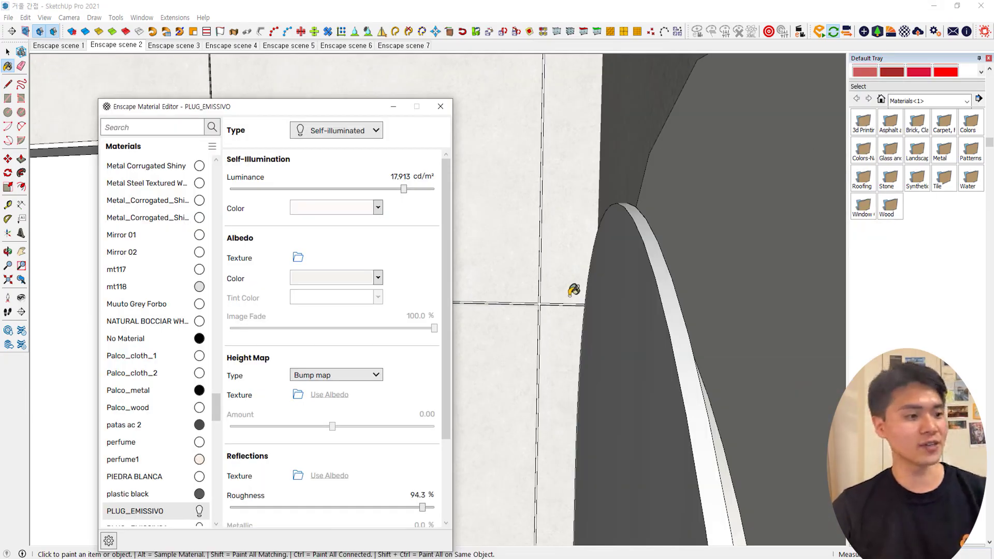
scroll(506, 291, "up", 3)
scroll(579, 304, "down", 3)
key("space")
double_click(731, 201)
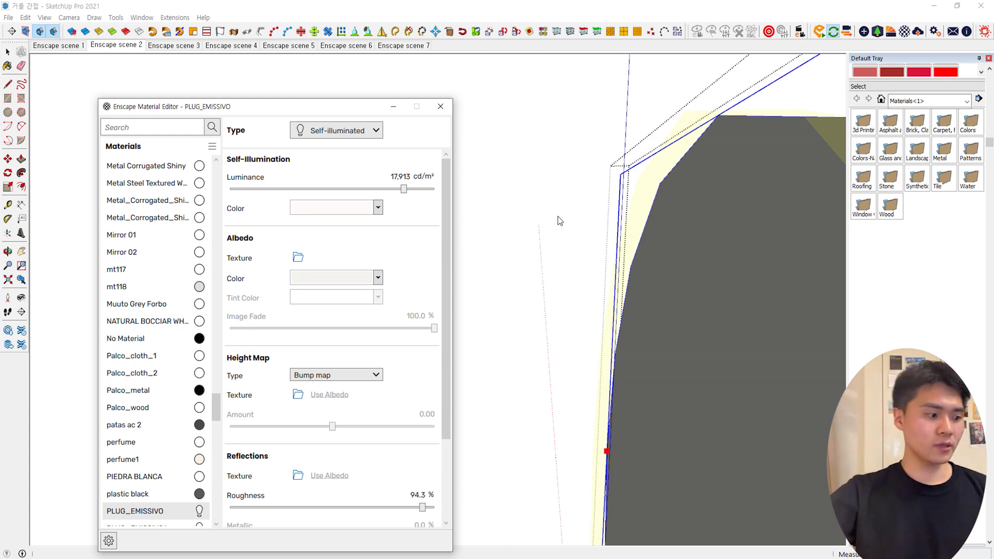
key("alt+F4")
middle_click_drag(558, 217, 590, 217)
key("Escape")
left_click(673, 236)
middle_click_drag(674, 237, 565, 265)
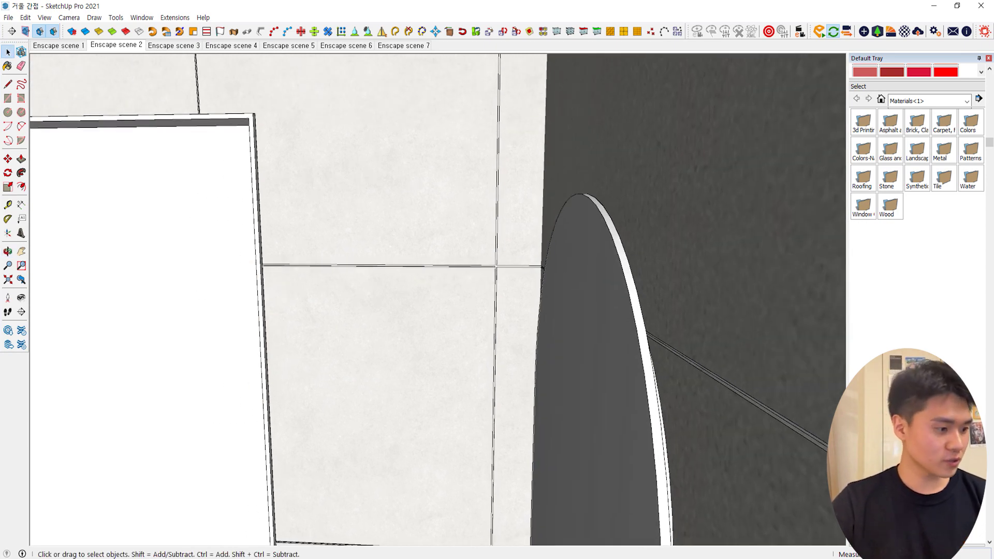
Switch to the Enscape render and resize its window to sit beside the SketchUp model
mouse_move(394, 542)
left_click(414, 528)
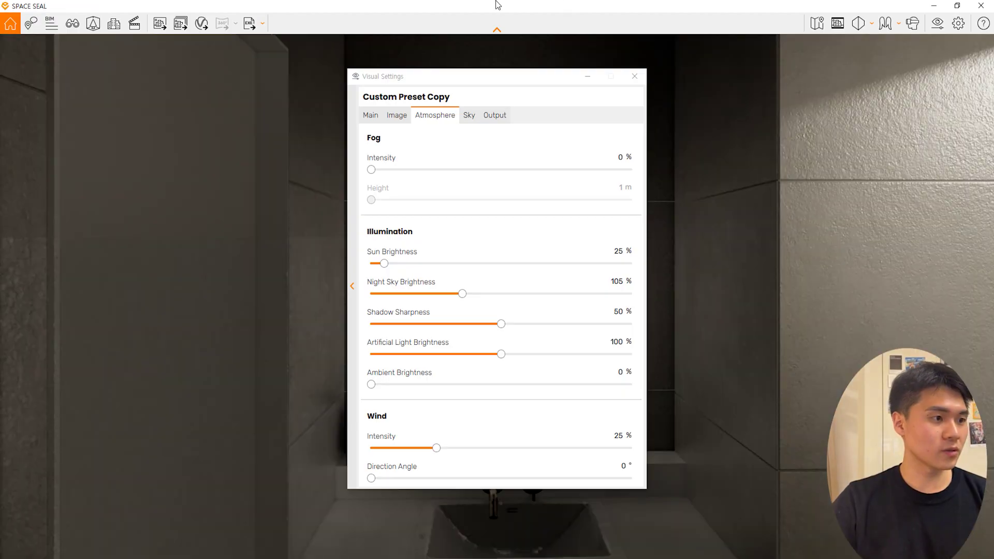
left_click(588, 76)
mouse_move(564, 6)
left_mouse_down()
mouse_move(244, 211)
mouse_move(0, 232)
mouse_move(330, 65)
mouse_move(77, 195)
mouse_move(350, 120)
mouse_move(461, 62)
left_mouse_up()
left_click_drag(897, 127, 291, 127)
mouse_move(291, 60)
left_mouse_down()
mouse_move(386, 44)
mouse_move(276, 41)
left_mouse_up()
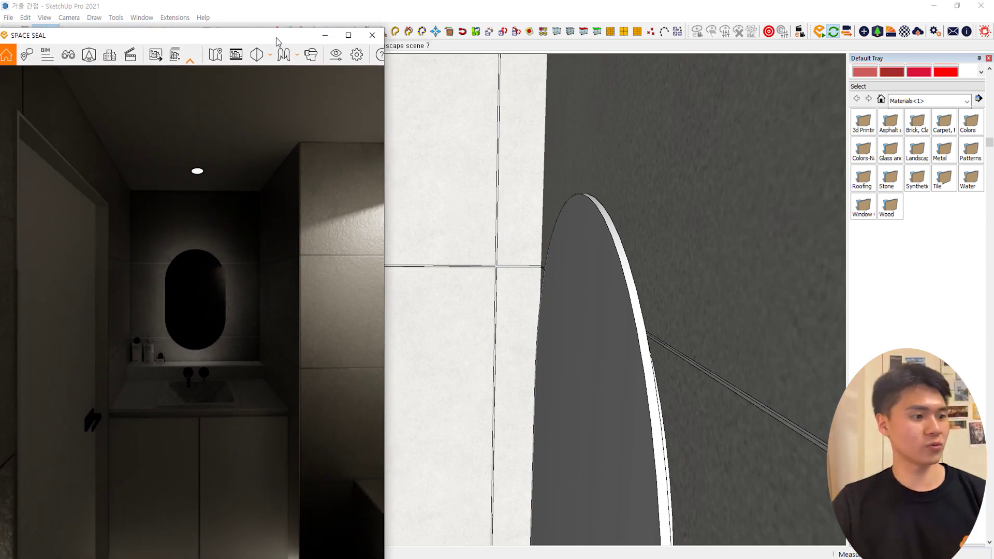
Raise the luminance of the mirror backing's PLUG_EMISSIVO material to 100,000 cd/m² and minimize the Material Editor
mouse_move(635, 224)
middle_mouse_down()
mouse_move(559, 197)
mouse_move(593, 283)
mouse_move(581, 295)
mouse_move(606, 303)
middle_mouse_up()
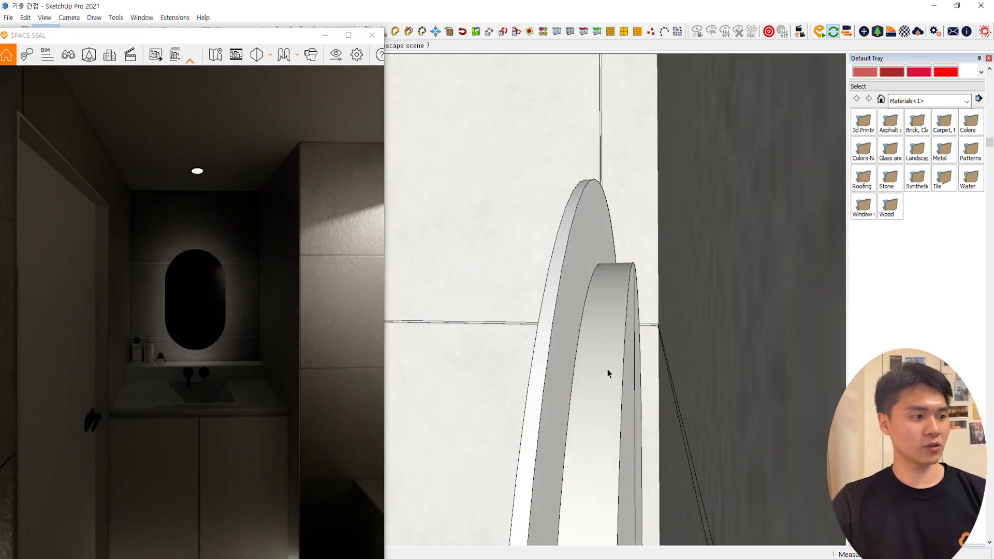
key("b")
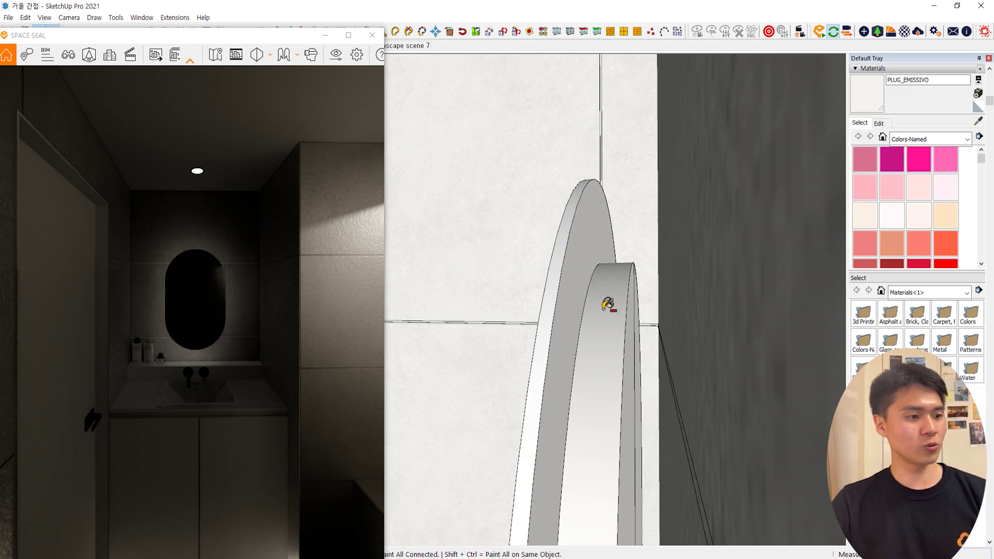
key("shift+m")
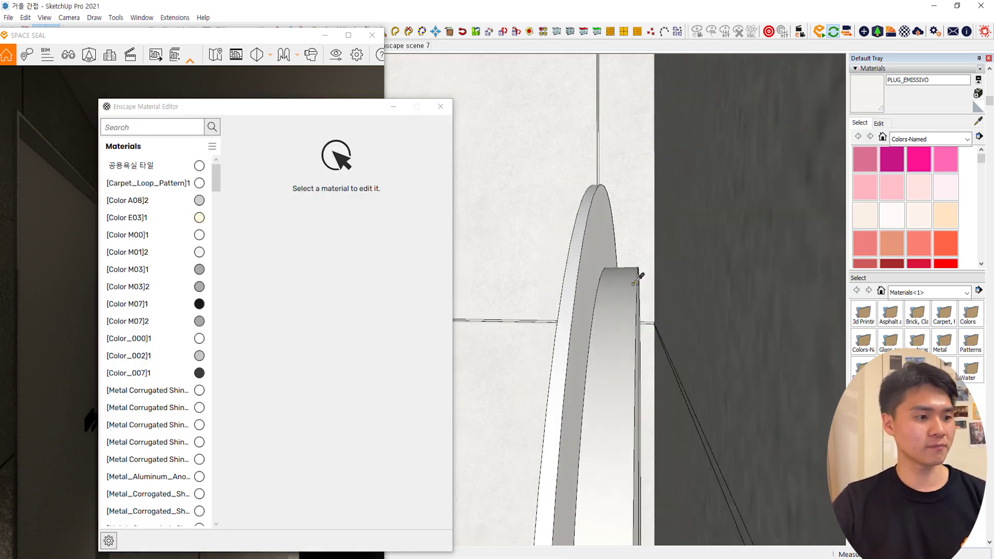
left_click_drag(351, 113, 696, 69)
left_click_drag(749, 144, 779, 144)
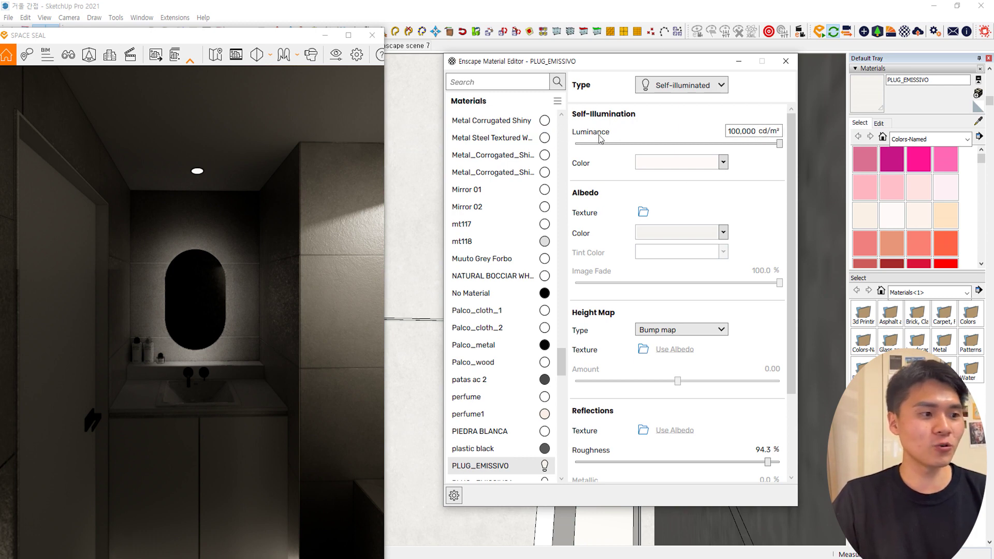
mouse_move(720, 142)
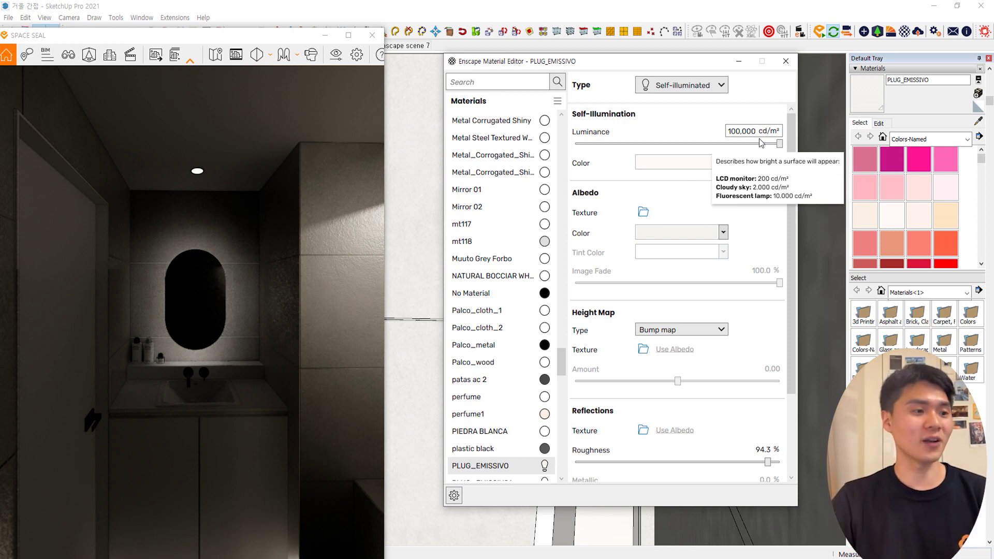
left_click(228, 283)
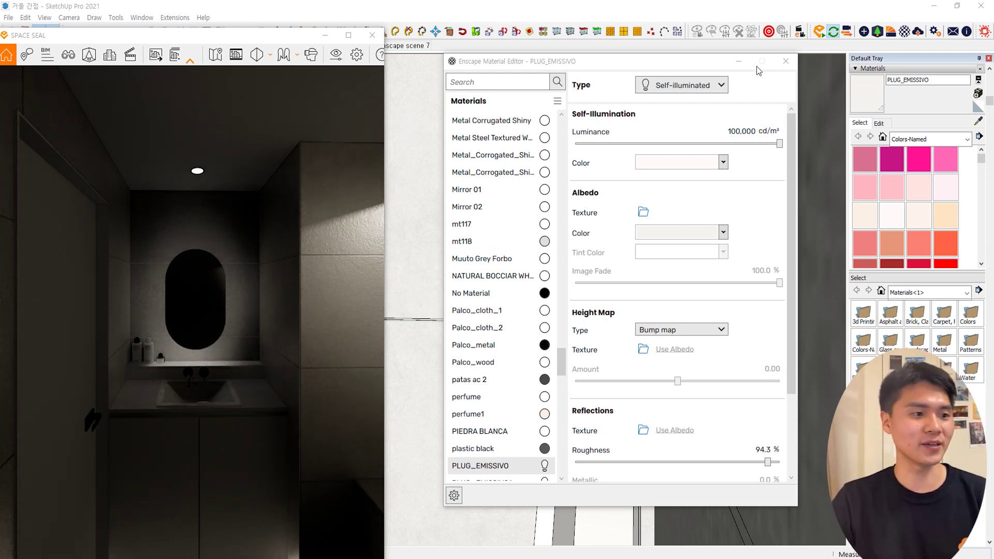
left_click(738, 61)
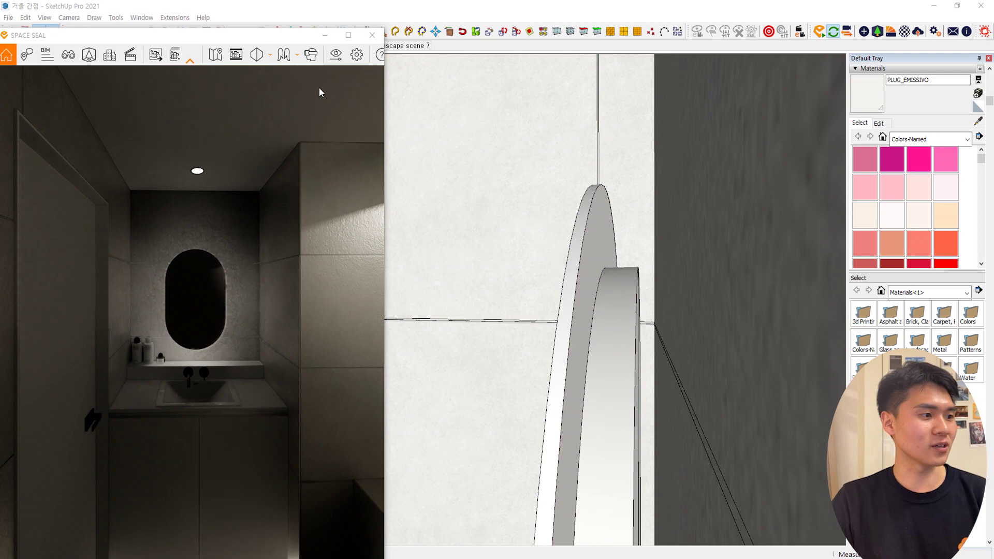
Check the camera exposure in Enscape's visual settings, close them, and maximize the render window
left_click(336, 54)
left_click(364, 117)
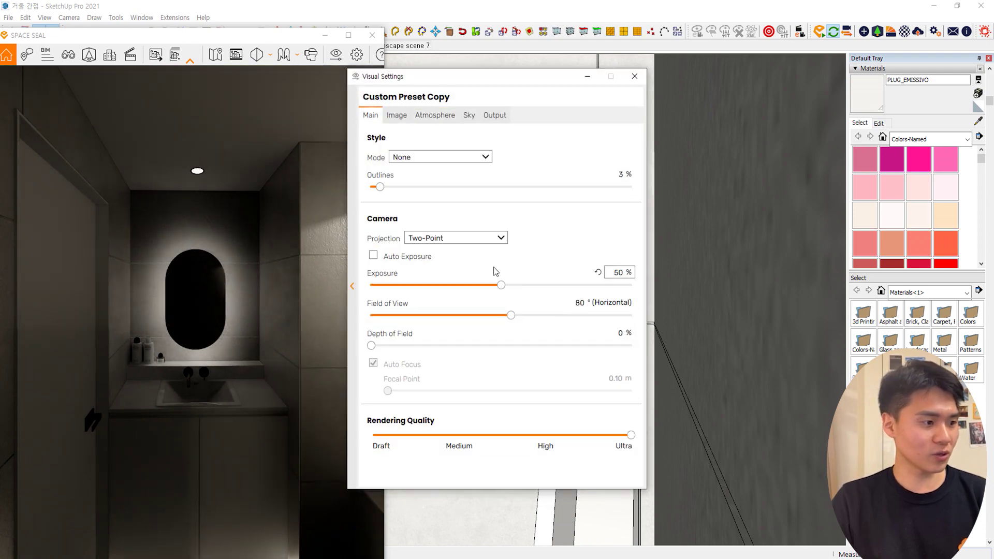
left_click(635, 76)
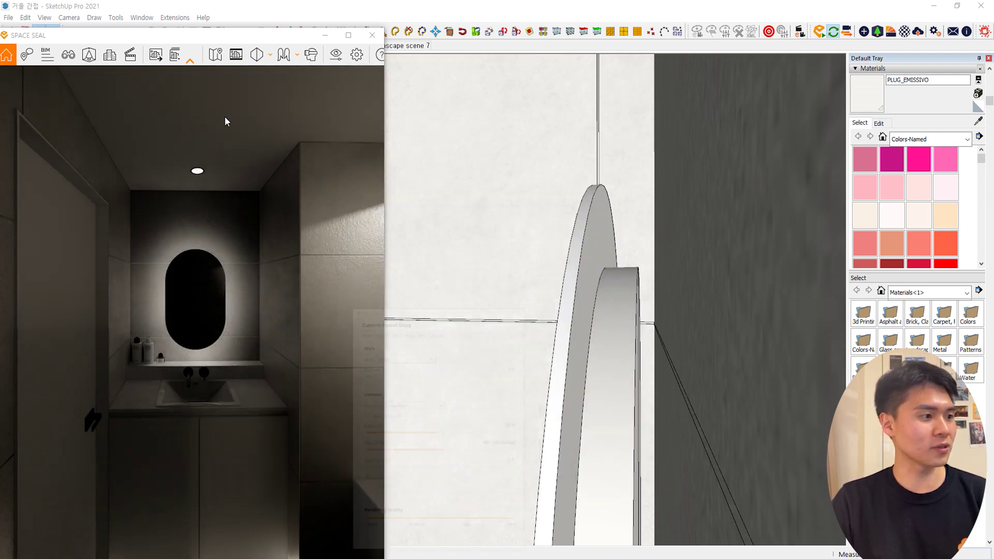
left_click(348, 35)
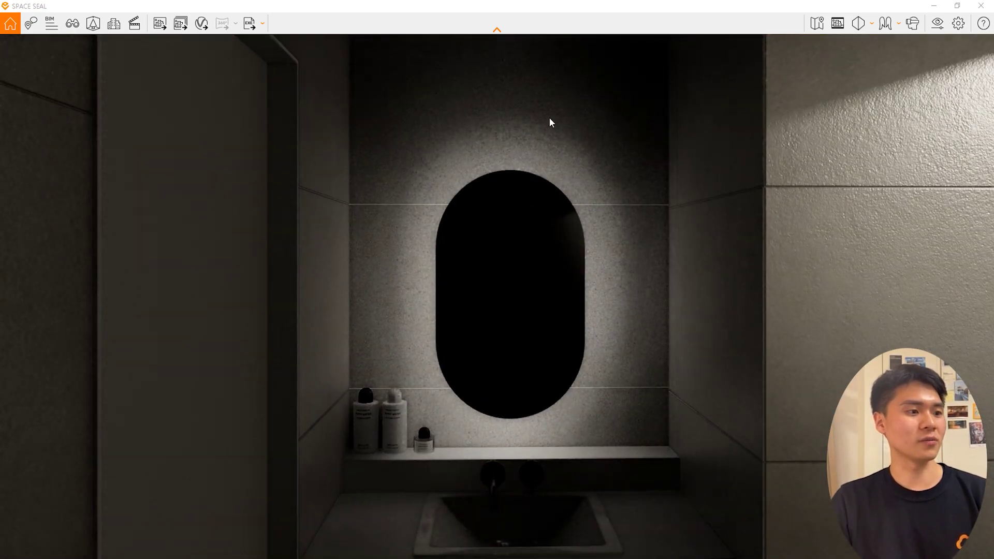
Inspect the mirror group in SketchUp, then return to the Enscape render and dismiss the visual settings to view the mirror glow
left_click(934, 5)
mouse_move(616, 213)
middle_mouse_down()
mouse_move(659, 231)
mouse_move(527, 191)
mouse_move(681, 279)
mouse_move(684, 250)
mouse_move(610, 251)
mouse_move(586, 202)
mouse_move(621, 253)
mouse_move(624, 197)
middle_mouse_up()
key("space")
key("space")
scroll(587, 197, "down", 2)
key("space")
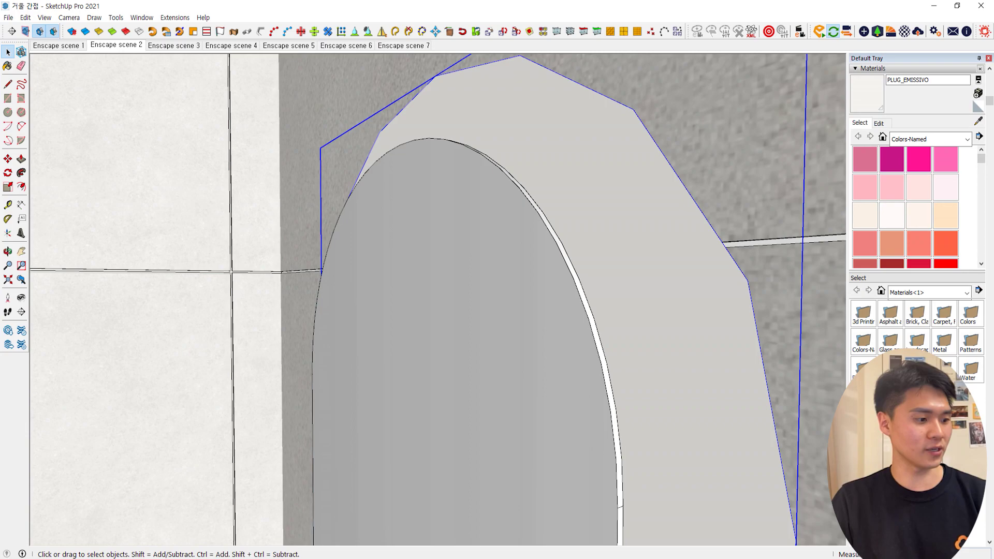
left_click(405, 541)
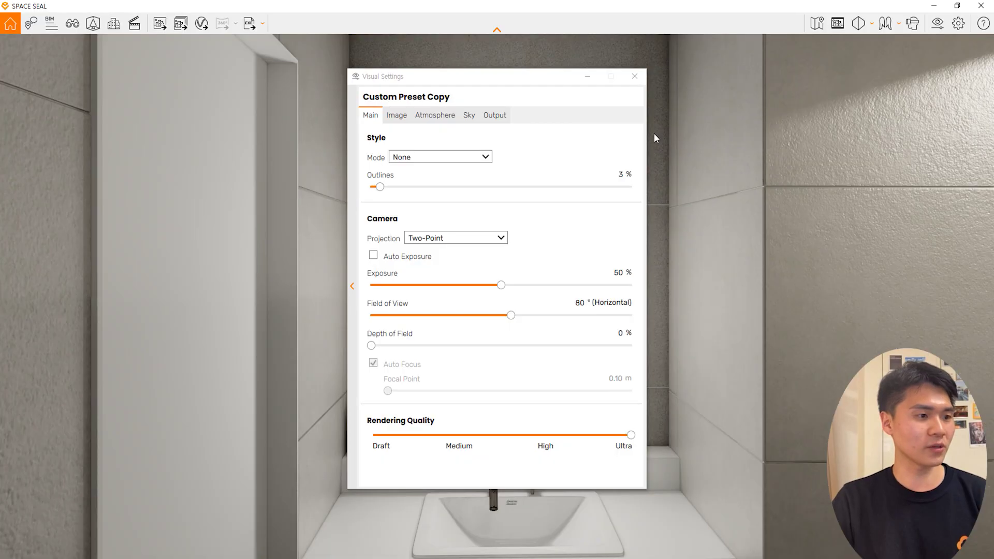
left_click(596, 81)
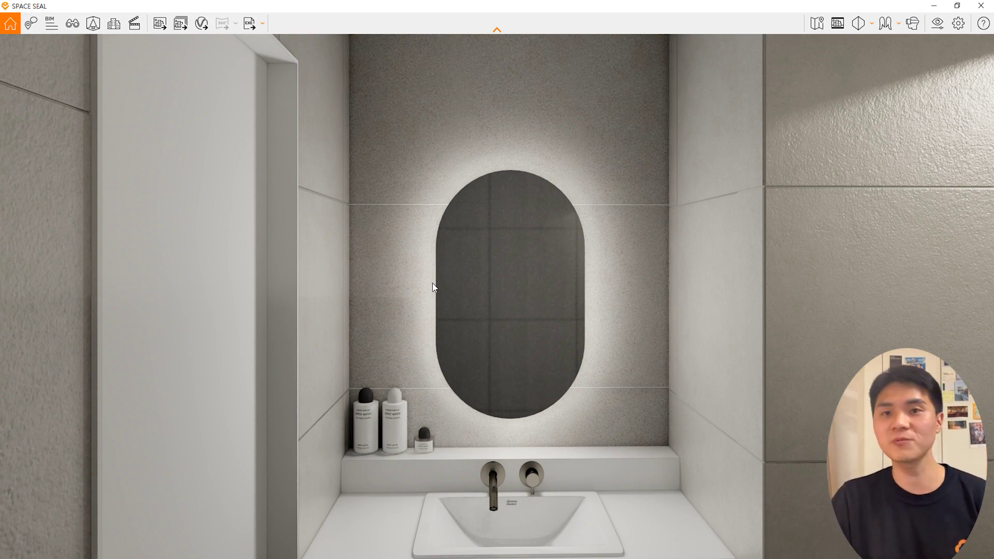
Switch to the SketchUp model and examine the wall area beside the mirror
left_click(934, 6)
middle_click_drag(540, 218, 541, 294)
scroll(541, 294, "up", 10)
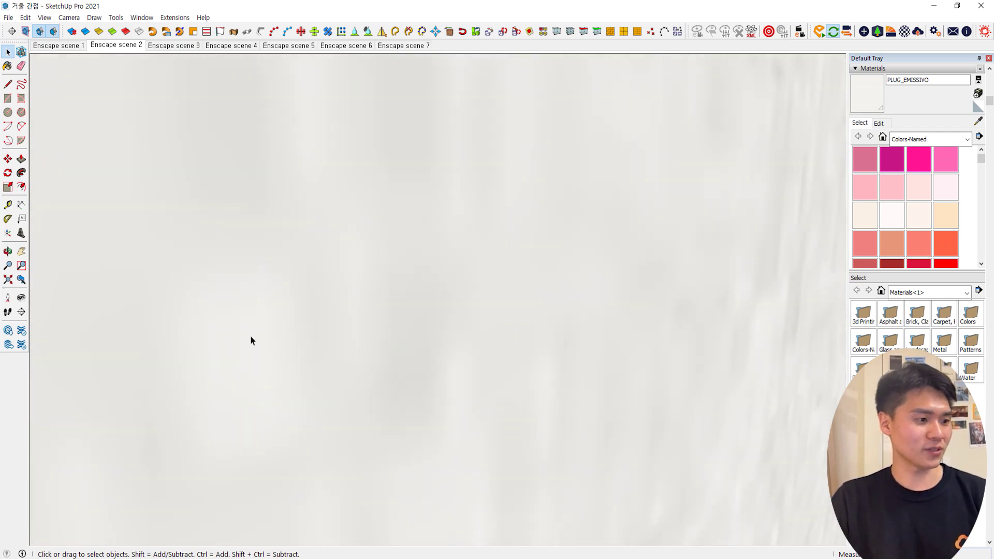
scroll(660, 301, "down", 5)
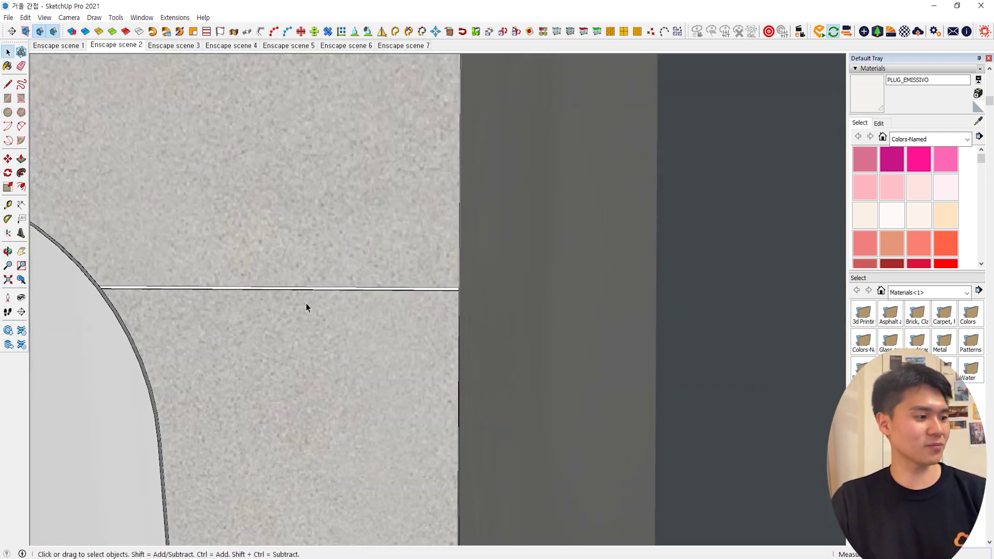
scroll(306, 304, "down", 5)
Switch to the Enscape render, dismiss the visual settings, and look over the ceiling downlights and the mirror wall
key("alt+Tab")
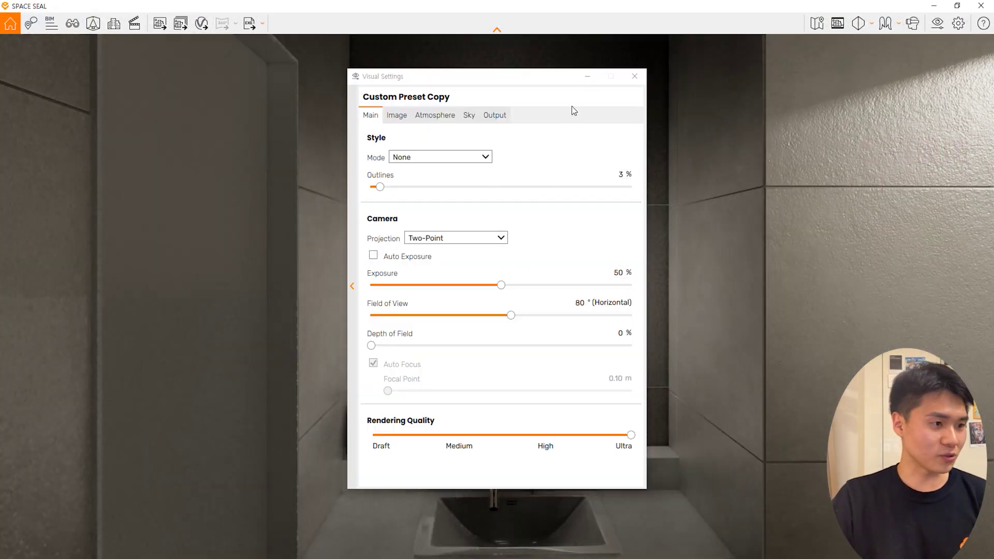
left_click(589, 78)
left_click_drag(579, 205, 492, 339)
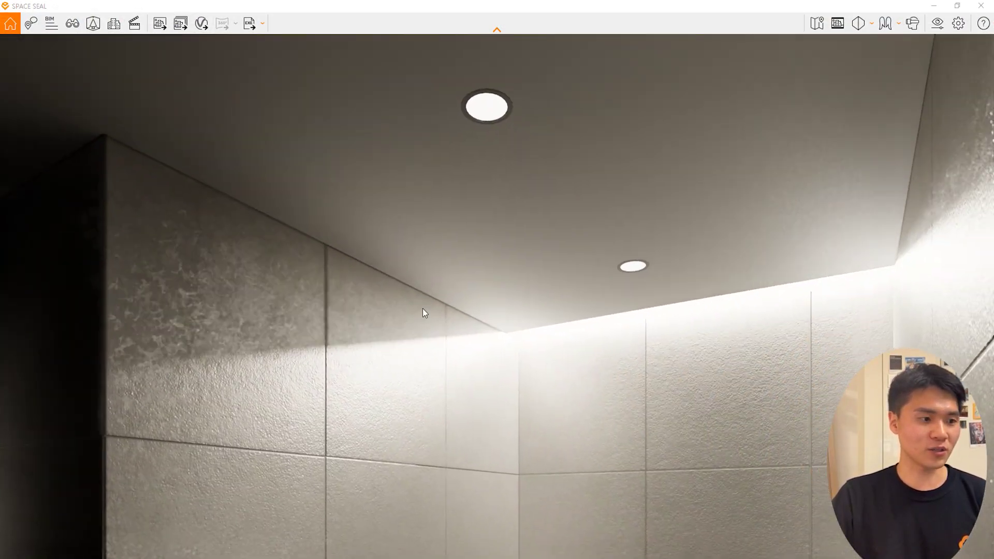
left_click_drag(493, 142, 492, 103)
left_click_drag(766, 125, 679, 153)
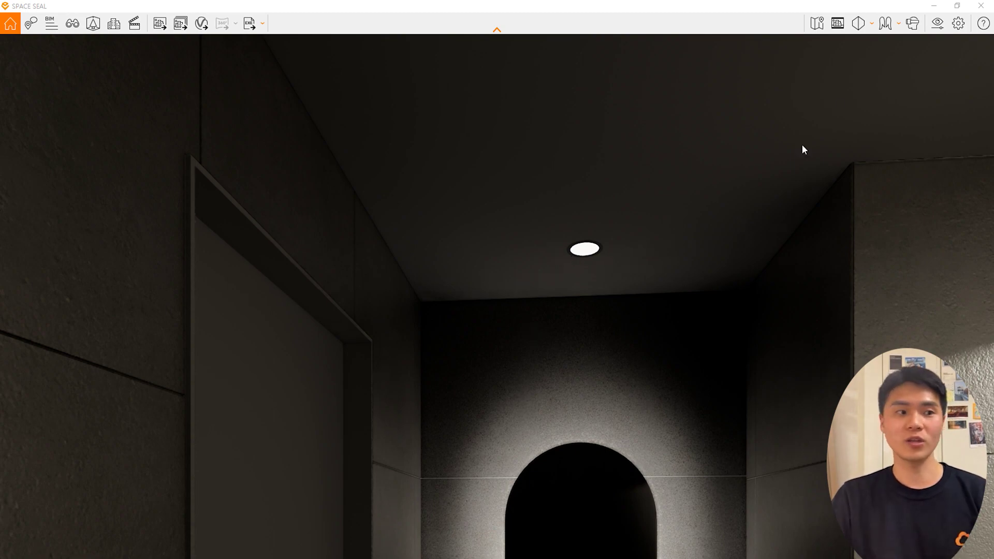
Return to SketchUp and open the ceiling downlight component to examine its lens and housing
left_click(934, 6)
mouse_move(520, 190)
middle_mouse_down()
mouse_move(584, 250)
mouse_move(555, 245)
mouse_move(512, 287)
mouse_move(530, 326)
mouse_move(503, 182)
mouse_move(741, 208)
mouse_move(743, 240)
mouse_move(586, 222)
mouse_move(513, 251)
middle_mouse_up()
left_click(503, 182)
double_click(503, 181)
left_click(503, 181)
left_click(513, 251)
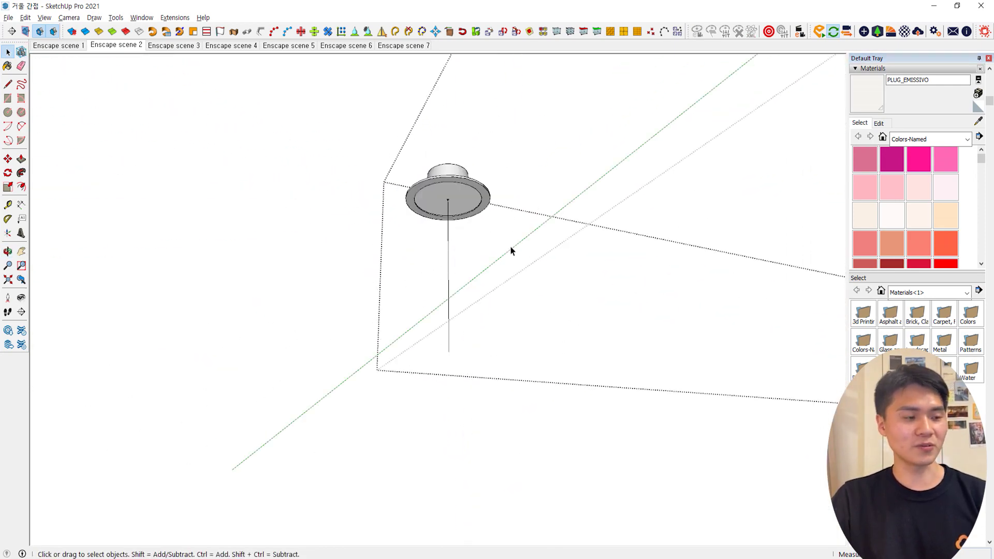
left_click(670, 368)
middle_click_drag(670, 369, 280, 283)
key("space")
double_click(332, 108)
left_click(332, 109)
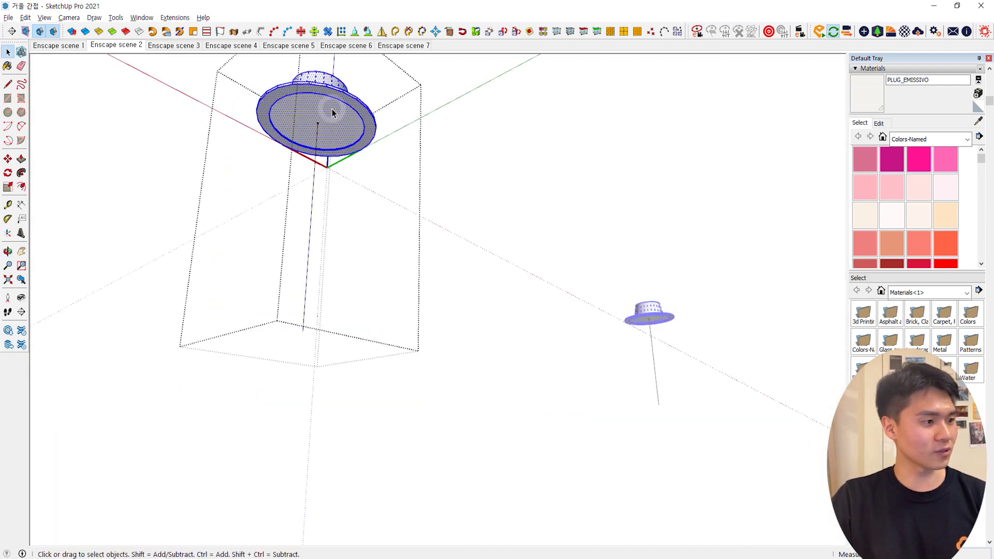
Leave the downlight component and examine the round fixture set into the ceiling from below
left_click(405, 235)
middle_click_drag(511, 281, 410, 284)
scroll(394, 290, "up", 3)
left_click(413, 265)
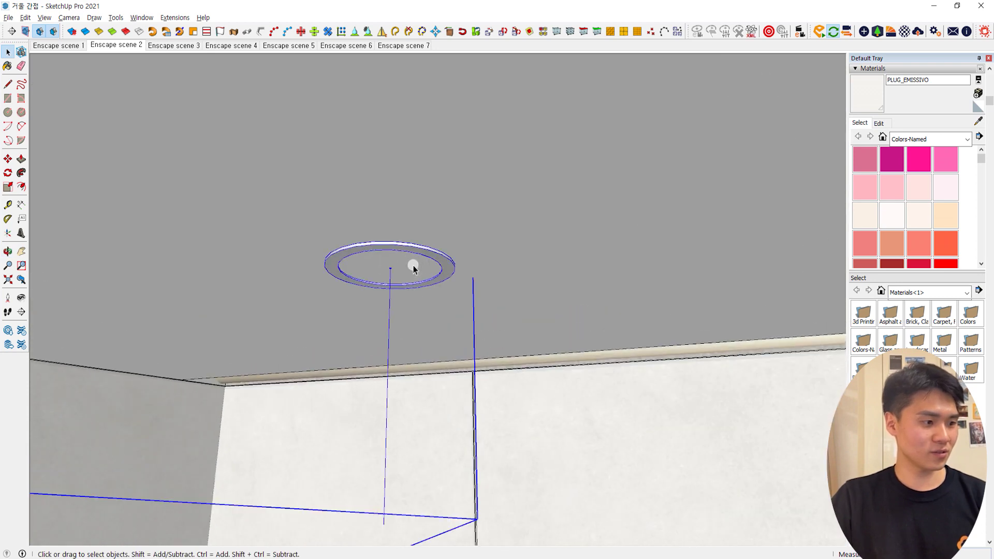
double_click(413, 266)
double_click(435, 299)
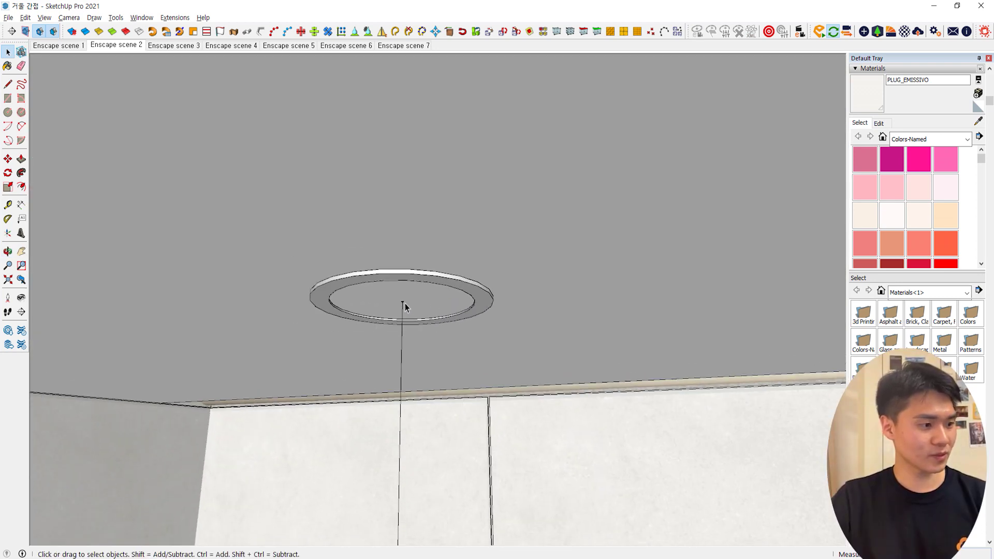
middle_click_drag(405, 304, 403, 260)
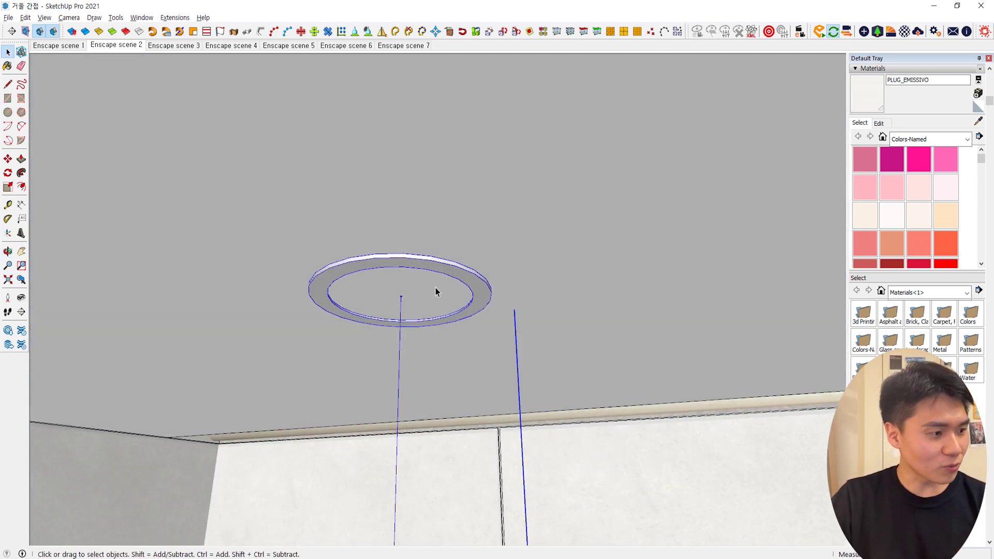
Try to move the ceiling downlight group straight down out of the ceiling
key("m")
left_click(583, 427)
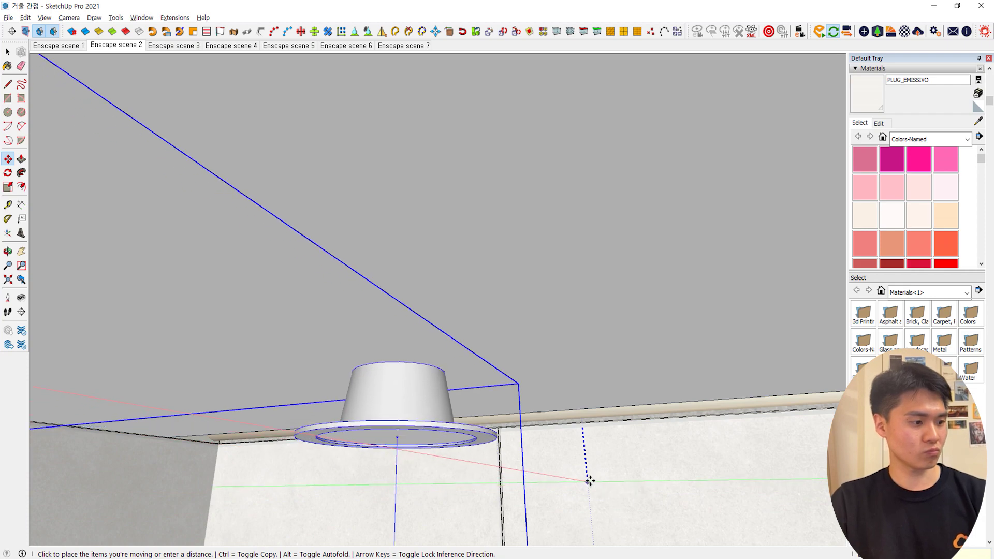
left_click(523, 420)
middle_click_drag(523, 421, 487, 358)
key("space")
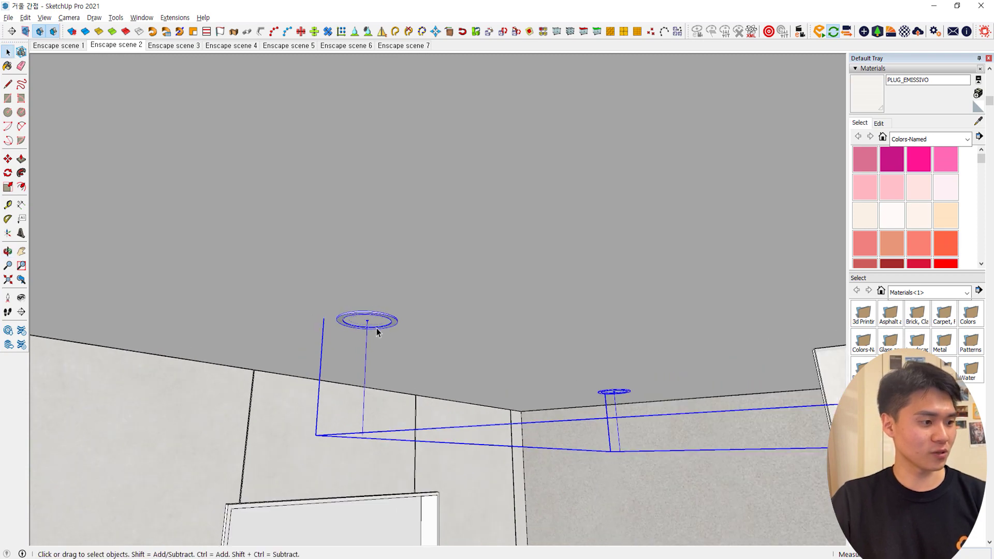
Open the downlight group again, inspect one fixture's lens and rim closely, and exit the group
double_click(380, 321)
scroll(381, 323, "up", 10)
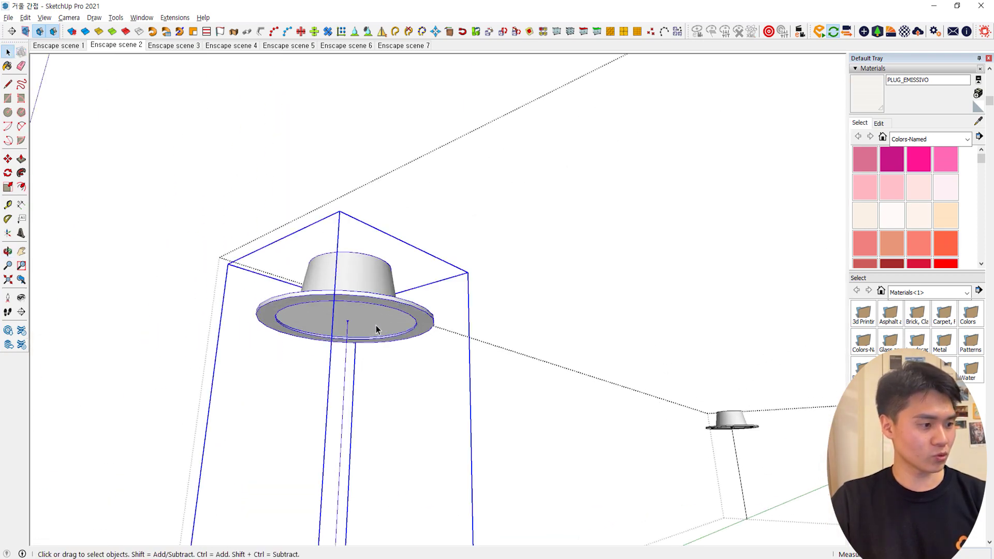
left_click(412, 311)
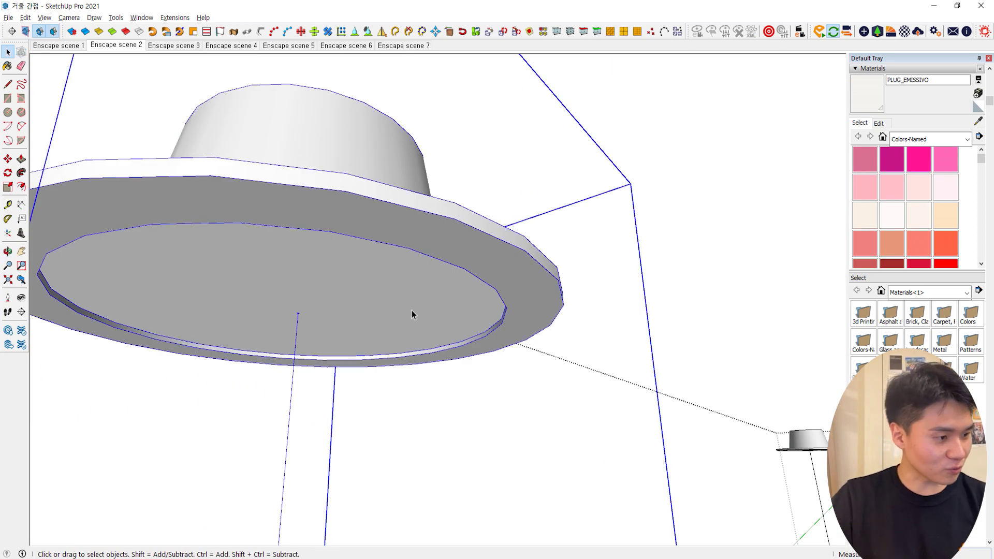
scroll(471, 311, "down", 3)
triple_click(473, 310)
scroll(393, 302, "up", 4)
middle_click_drag(393, 299, 506, 303)
key("Escape")
Switch to the Enscape render, dismiss the visual settings to view the ceiling downlights, and minimize the render window
mouse_move(366, 557)
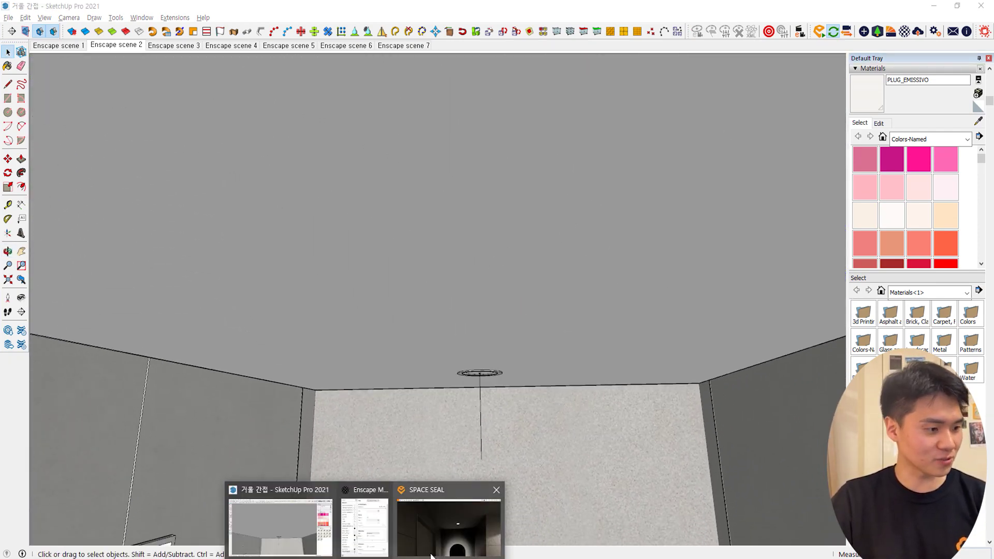
left_click(452, 533)
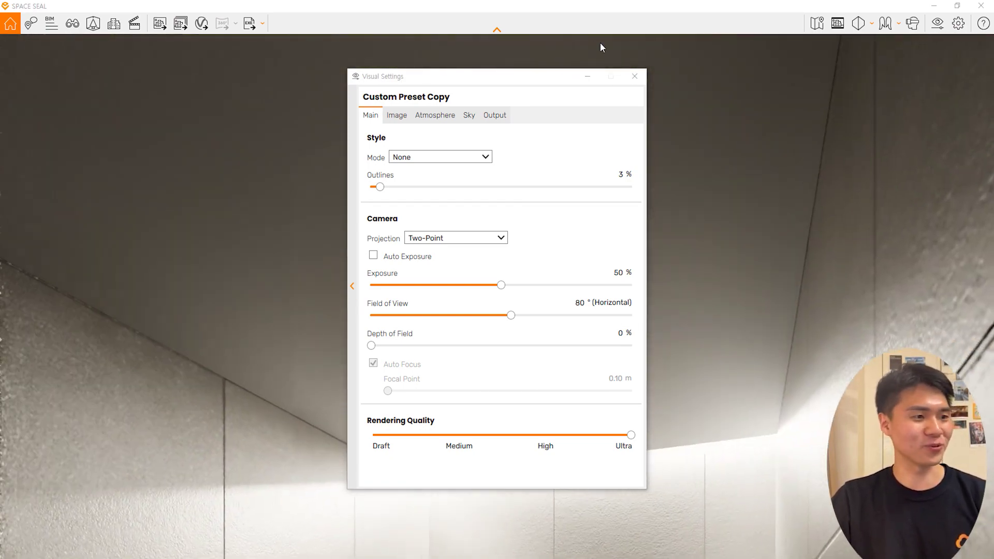
left_click(587, 77)
left_click(978, 5)
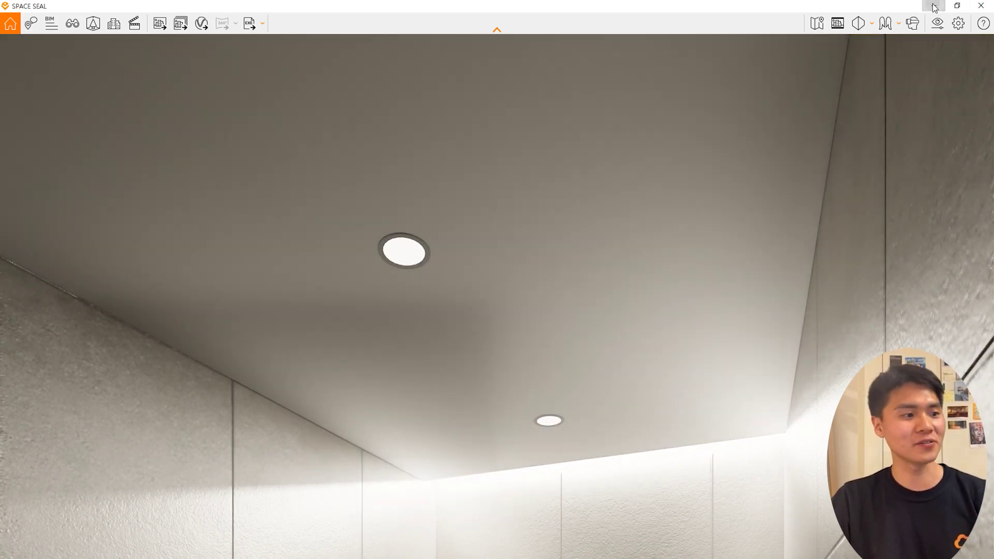
Start an Enscape disk light source beneath the ceiling downlight and save the model despite the file version warning
middle_click_drag(485, 394, 454, 320)
scroll(455, 325, "up", 3)
left_click(460, 328)
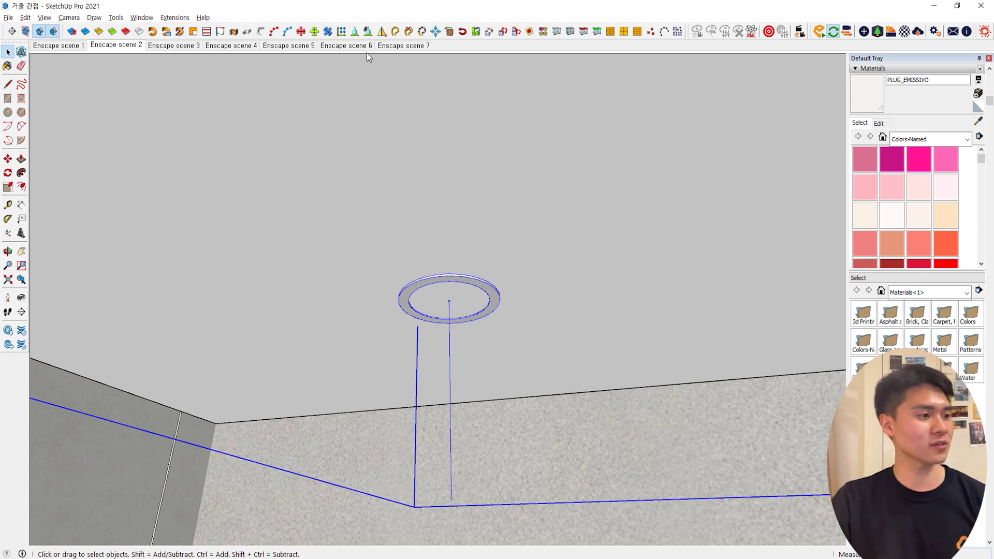
left_click(866, 32)
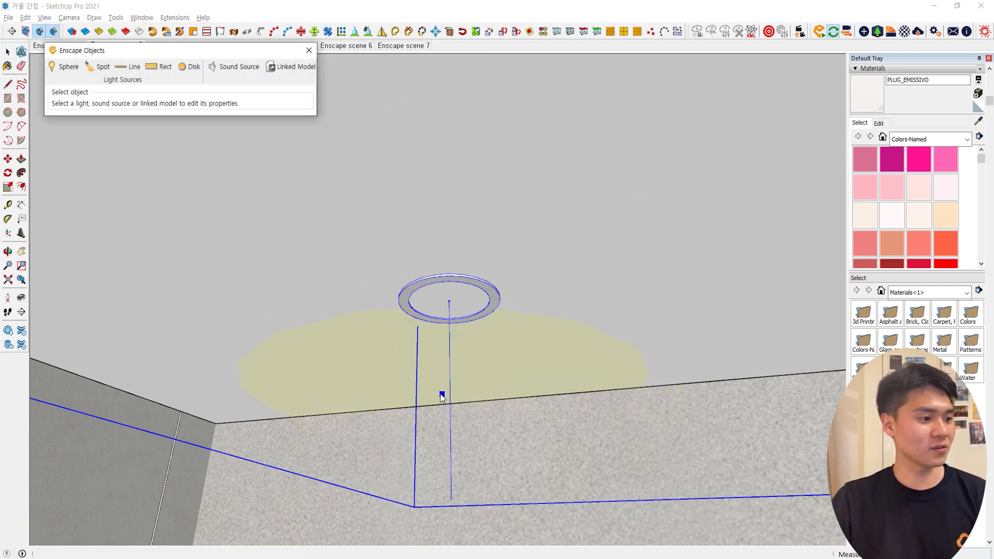
key("ctrl+s")
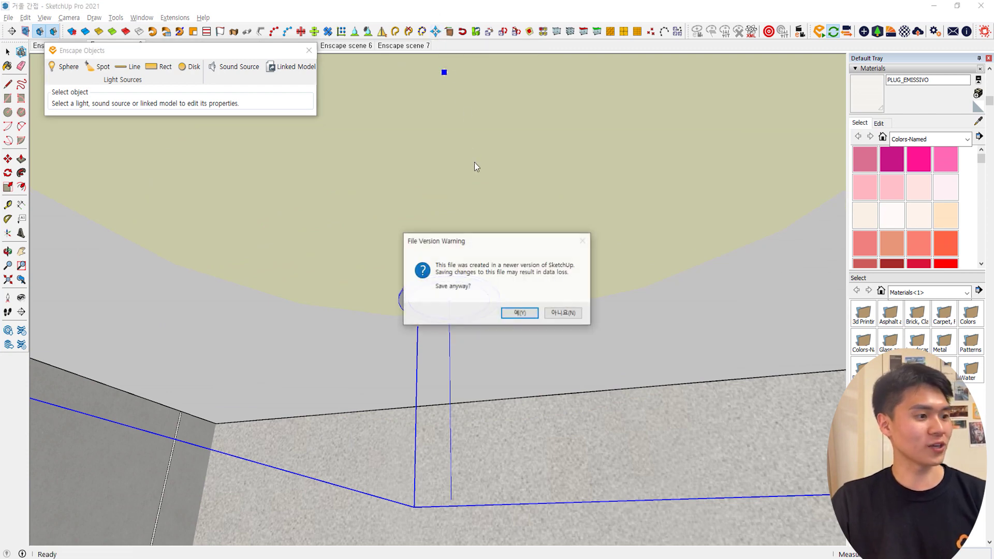
left_click(522, 312)
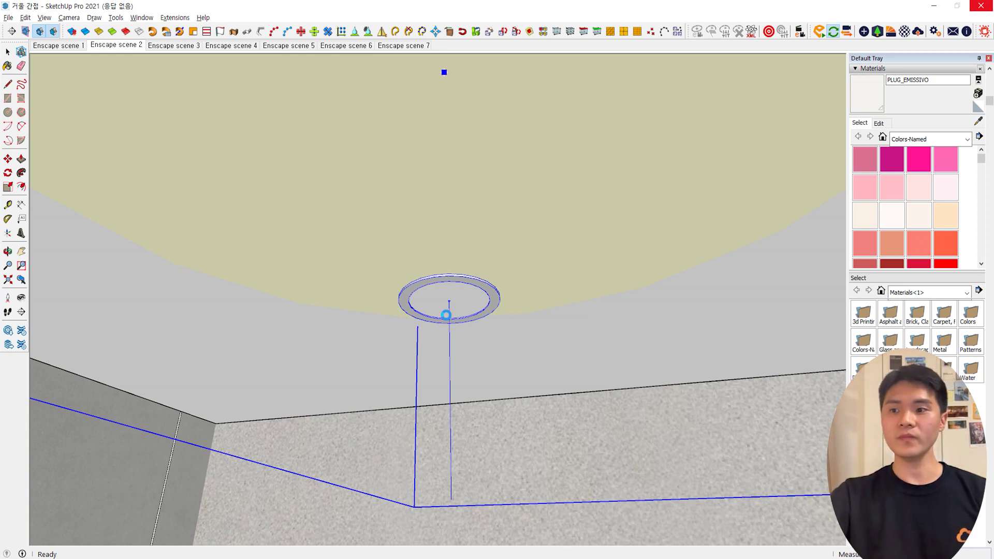
Place the disk light just below the ceiling downlight and set its light source radius to 0.03 m
left_click(450, 381)
middle_click_drag(449, 381, 480, 352)
left_click(252, 123)
left_click(290, 138)
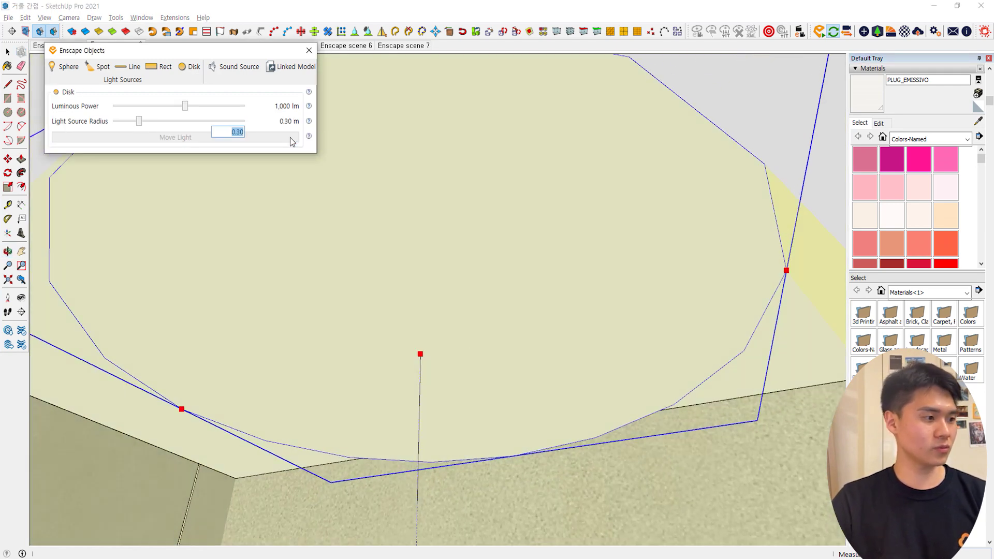
type("0.03")
key("Return")
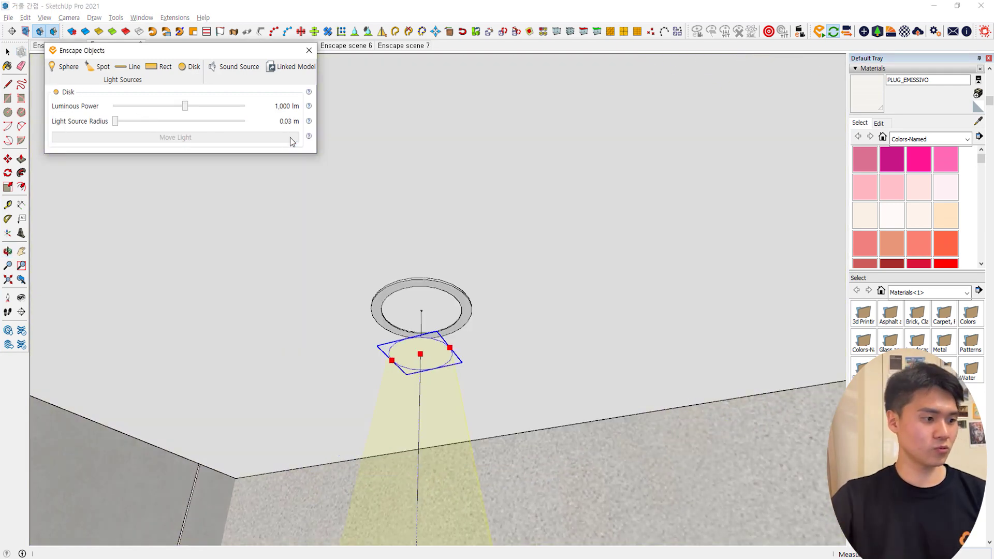
Set the disk light's light source radius to 0.04 m
left_click(252, 123)
left_click(290, 138)
type("0.04")
key("Return")
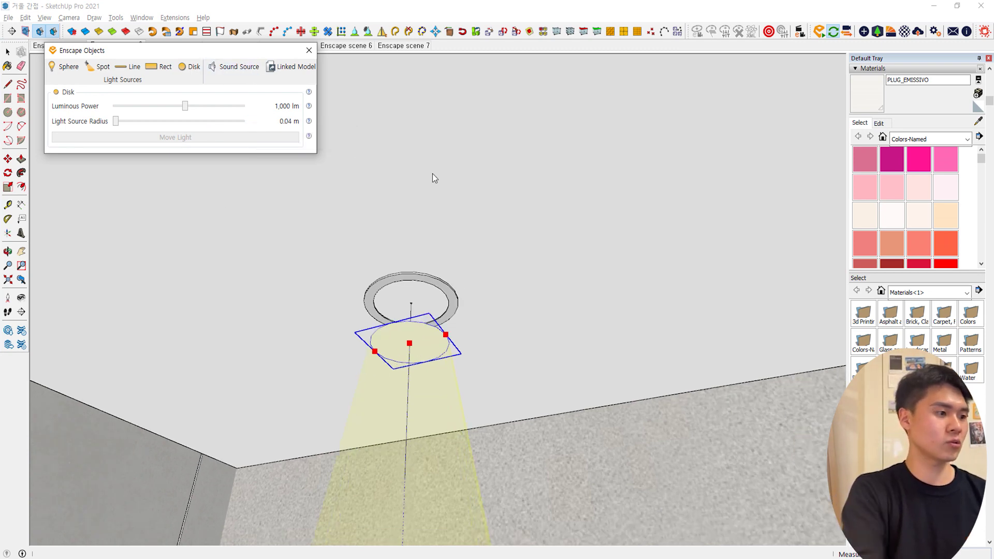
Move the disk light vertically up so it sits over the inner circle of the downlight
scroll(421, 309, "up", 5)
key("o")
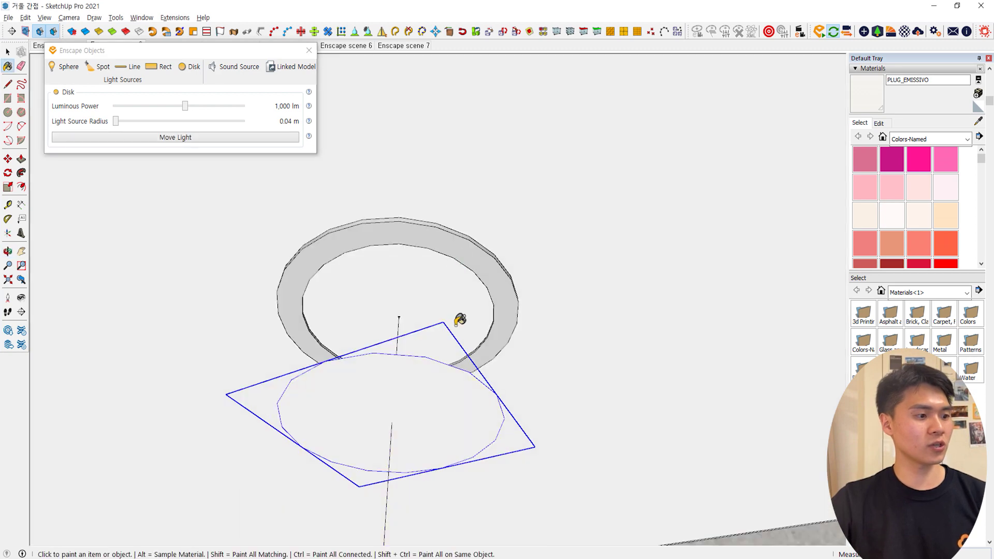
left_click_drag(446, 384, 471, 378)
middle_click_drag(471, 378, 448, 371)
key("m")
left_click(400, 426)
key("Up")
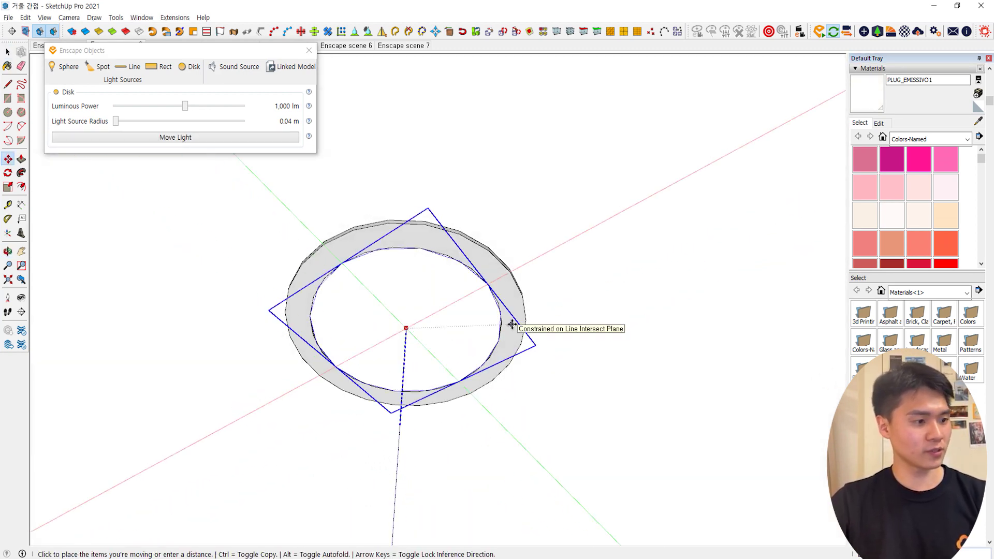
left_click(510, 324)
key("space")
Place the disk light over the downlight's inner circle and examine its alignment from below
left_click(492, 300)
double_click(501, 282)
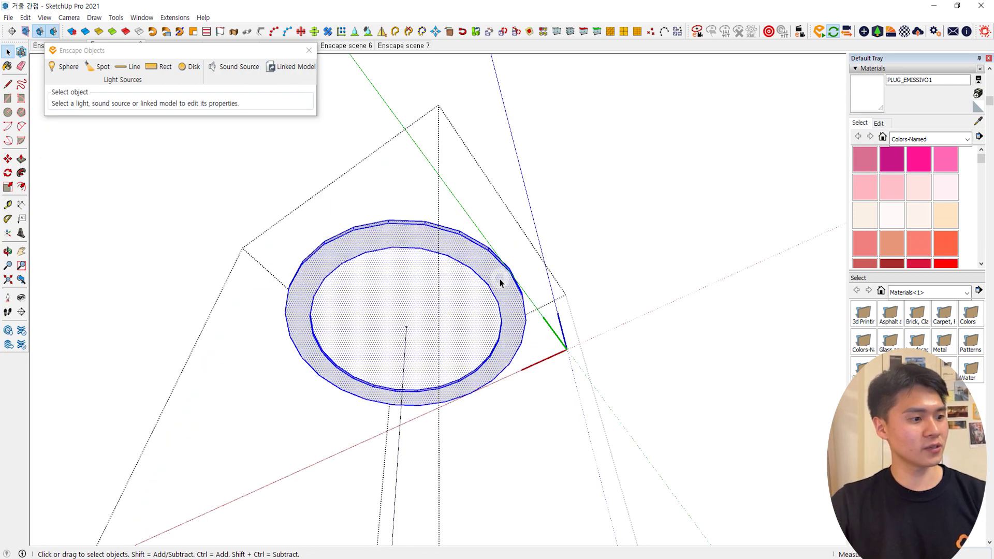
middle_click_drag(501, 283, 538, 269)
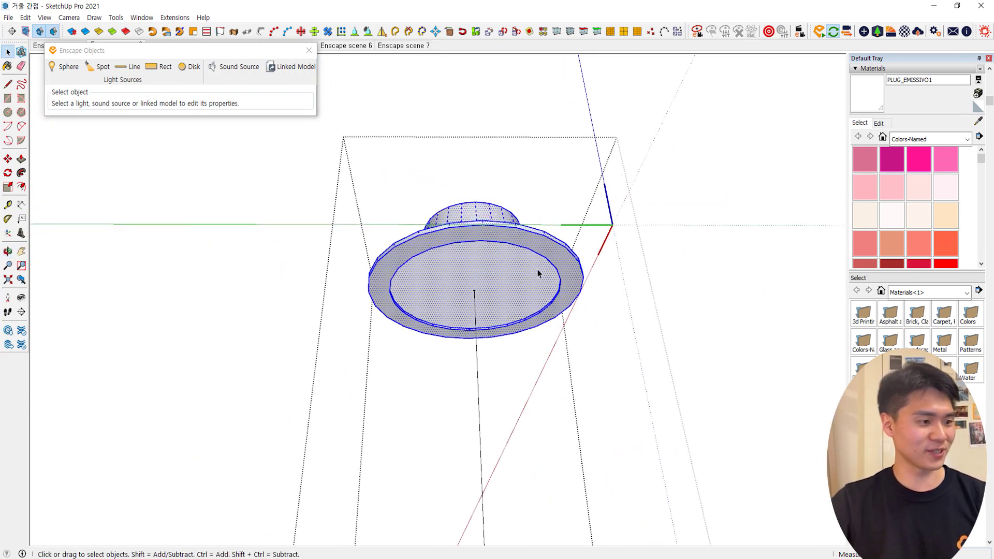
Change the luminous power of the ceiling downlight's disk light and leave the downlight component
left_click(493, 305)
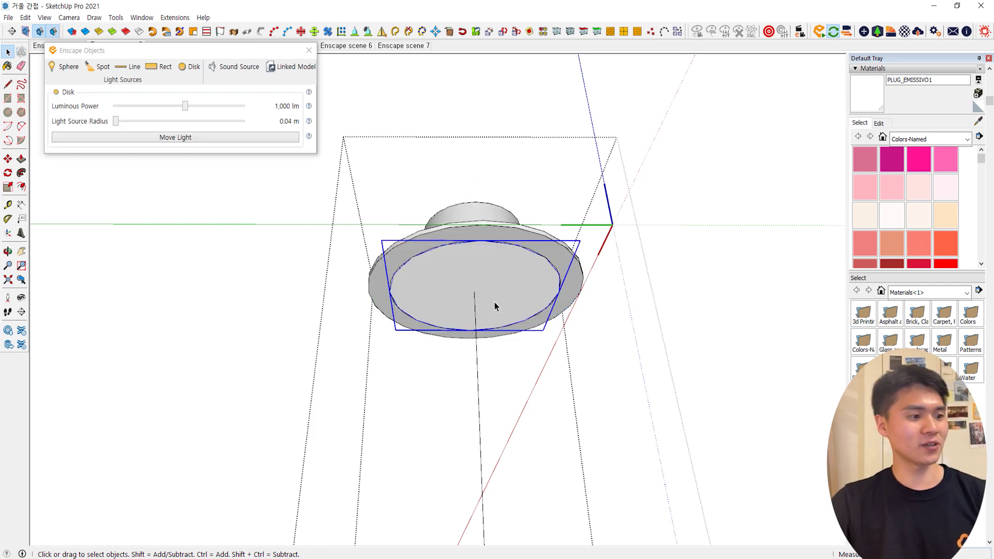
left_click(253, 109)
left_click(289, 130)
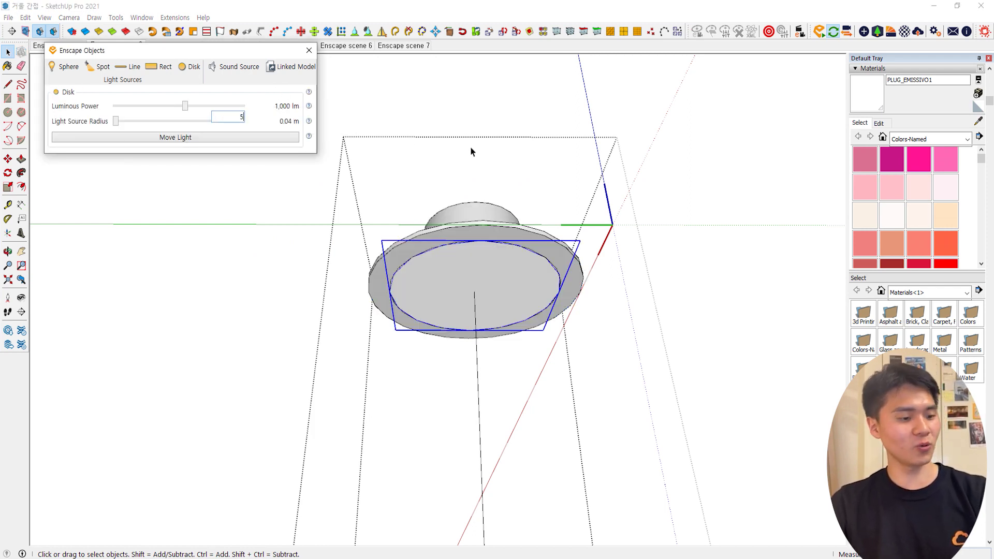
left_click(351, 260)
key("Escape")
key("Escape")
Open the neighbouring ceiling downlights in turn to examine their disk lights
middle_click_drag(419, 310, 496, 252, "shift")
double_click(763, 197)
key("Escape")
key("Escape")
double_click(307, 201)
triple_click(306, 200)
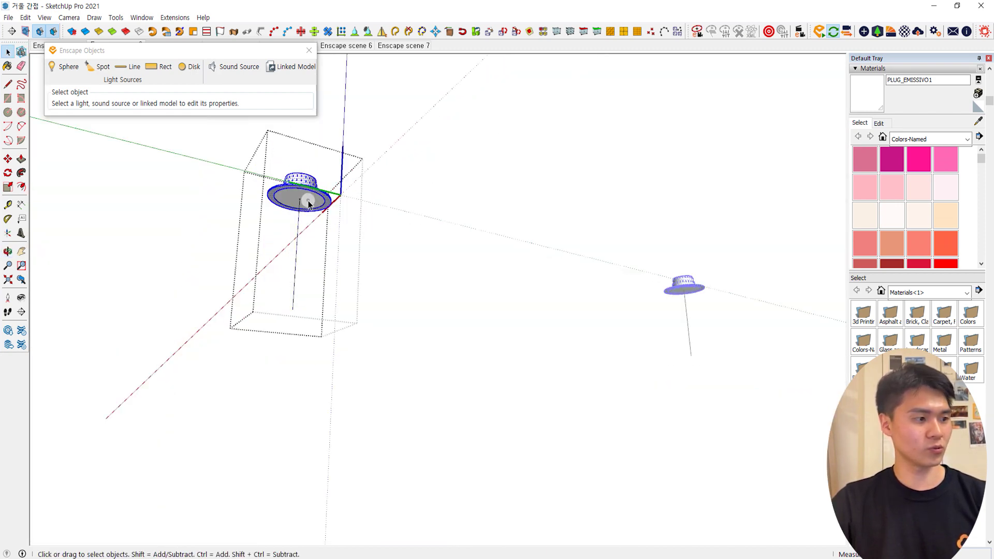
key("Escape")
double_click(315, 213)
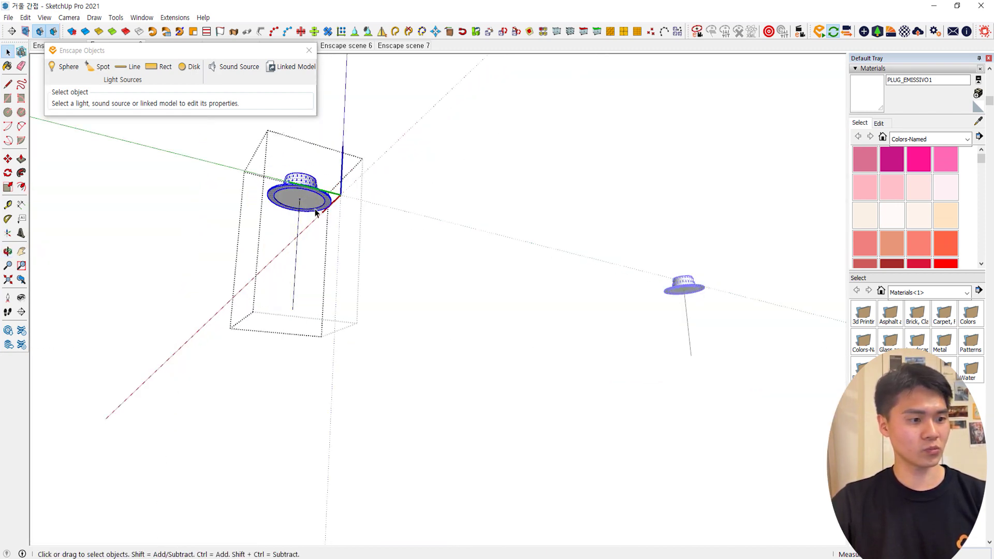
key("Escape")
Change the camera's field of view while looking up at the bathroom ceiling
middle_click_drag(555, 295, 380, 247)
key("z")
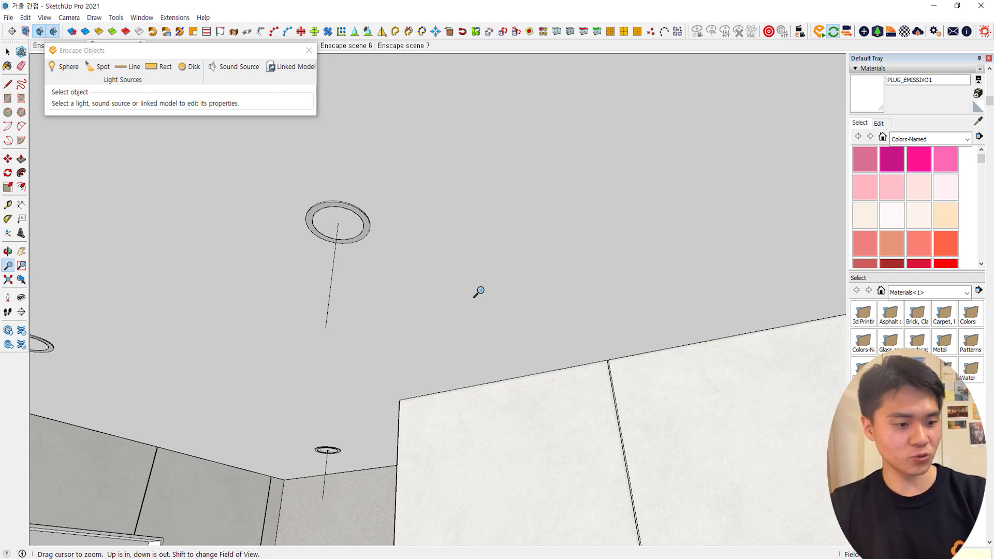
key("Return")
key("space")
Open the ceiling downlight group and examine another downlight's inner circle and disk light
middle_click_drag(484, 399, 17, 395)
scroll(262, 349, "down", 5)
key("space")
left_click(321, 381)
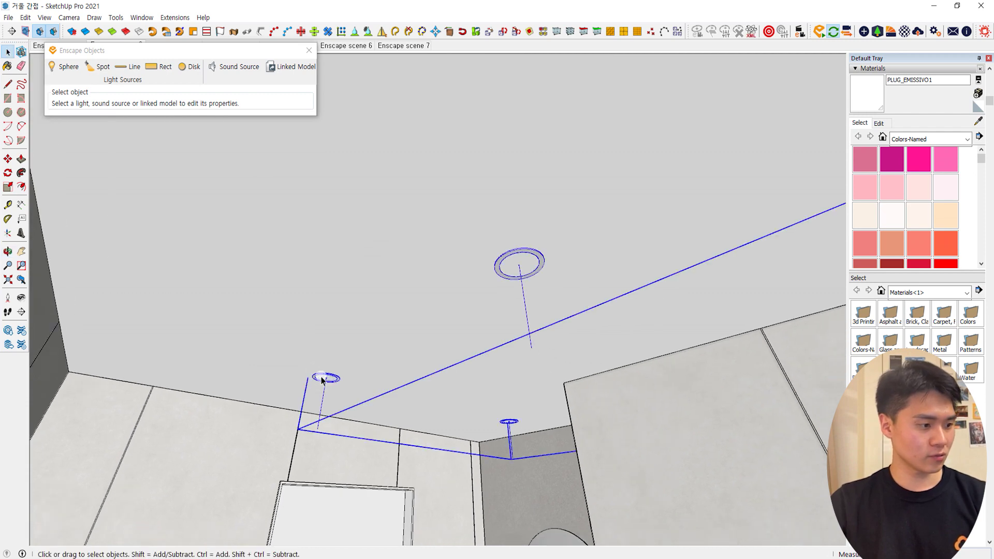
double_click(322, 381)
middle_click_drag(322, 381, 677, 368)
scroll(304, 279, "up", 3)
scroll(303, 280, "up", 2)
triple_click(296, 260)
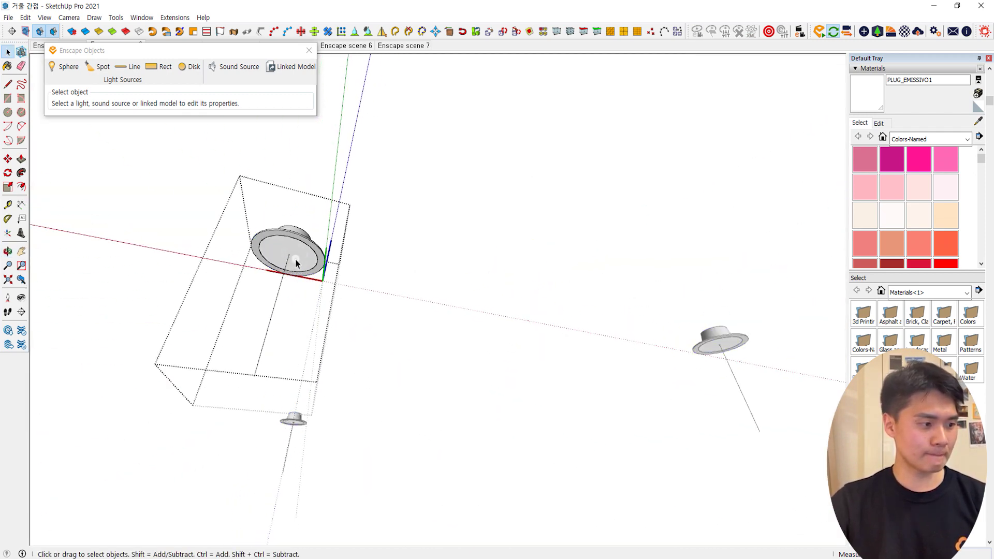
key("Escape")
key("Escape")
Open a further ceiling downlight, delete the object selected at its inner circle, and leave the component
scroll(727, 347, "up", 2)
middle_click_drag(727, 346, 580, 333)
scroll(628, 322, "up", 2)
left_click(629, 322)
double_click(629, 323)
double_click(629, 322)
left_click(629, 322)
key("Delete")
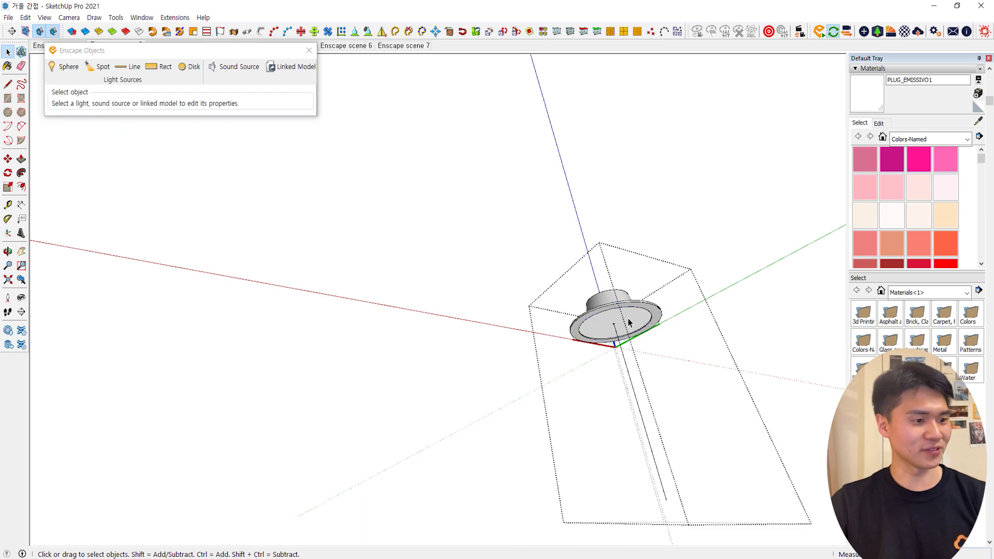
key("Escape")
key("Escape")
Examine the downlight copies in the ceiling group and check the nearest one's disk light
double_click(628, 319)
middle_click_drag(629, 319, 153, 402)
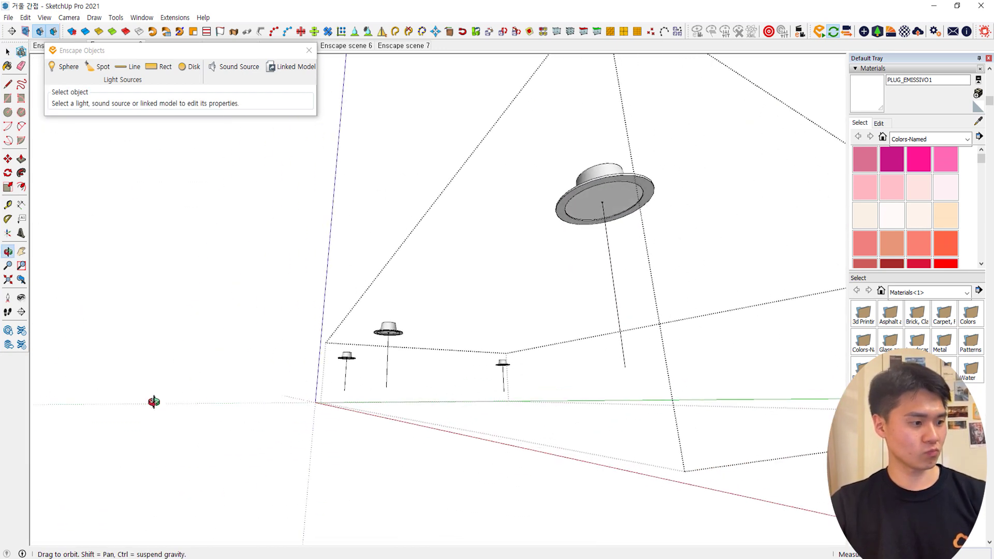
double_click(609, 202)
scroll(609, 202, "up", 2)
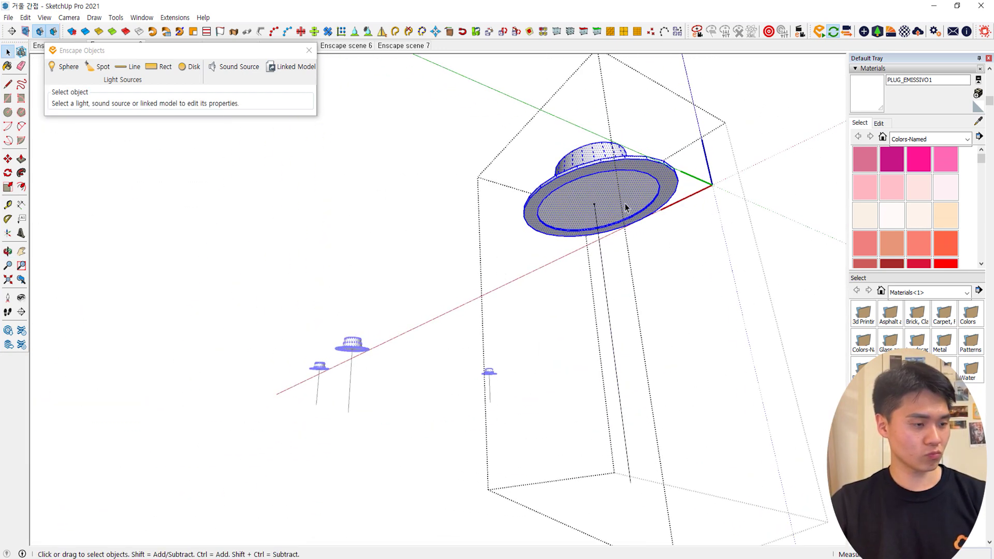
left_click(626, 208)
key("Escape")
key("Escape")
middle_click_drag(447, 356, 595, 306)
Switch to the Enscape render, close the visual settings and frame the mirror above the washbasin
left_click(428, 522)
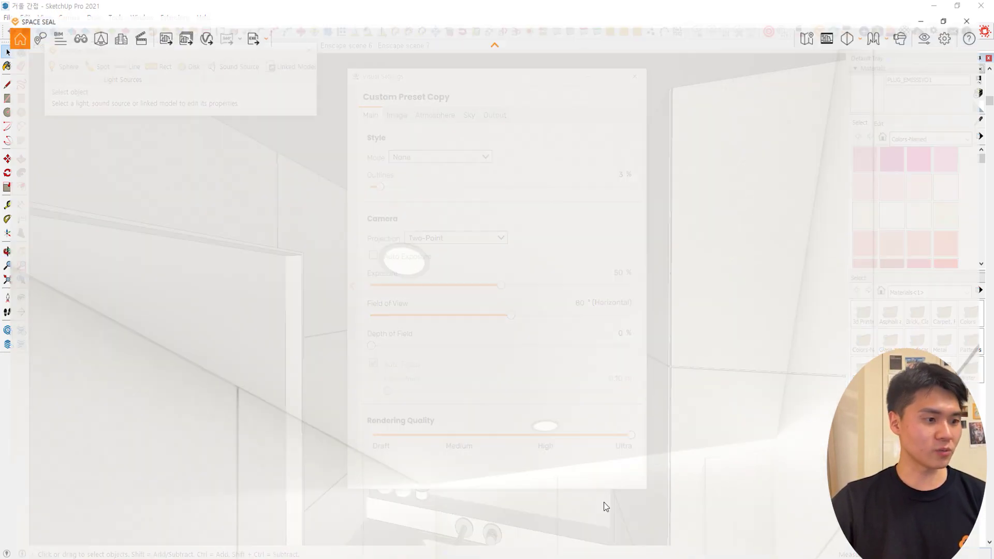
left_click(634, 76)
left_click_drag(581, 388, 735, 290)
Set the artificial light brightness to 65 % in the visual settings and uncover the mirror in the render
left_click(937, 24)
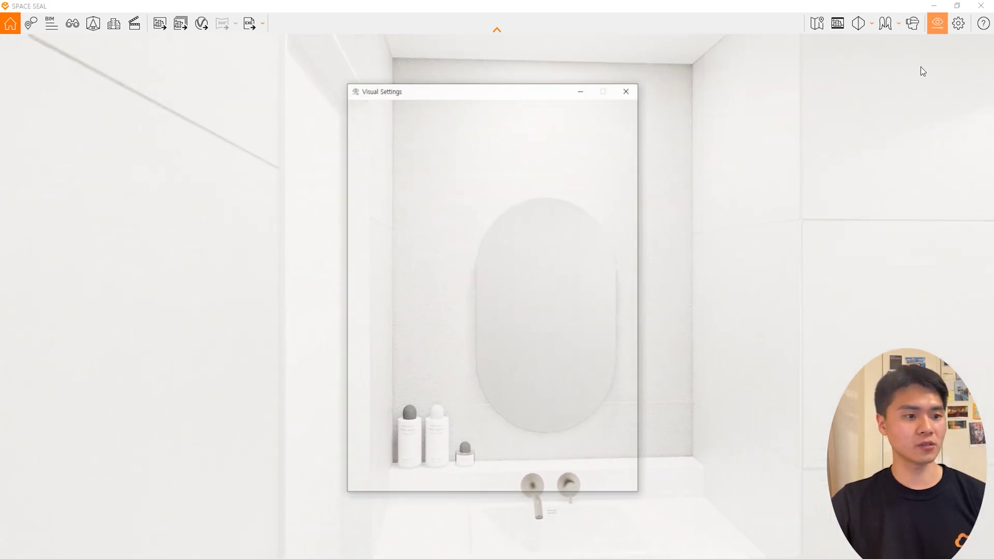
left_click(434, 114)
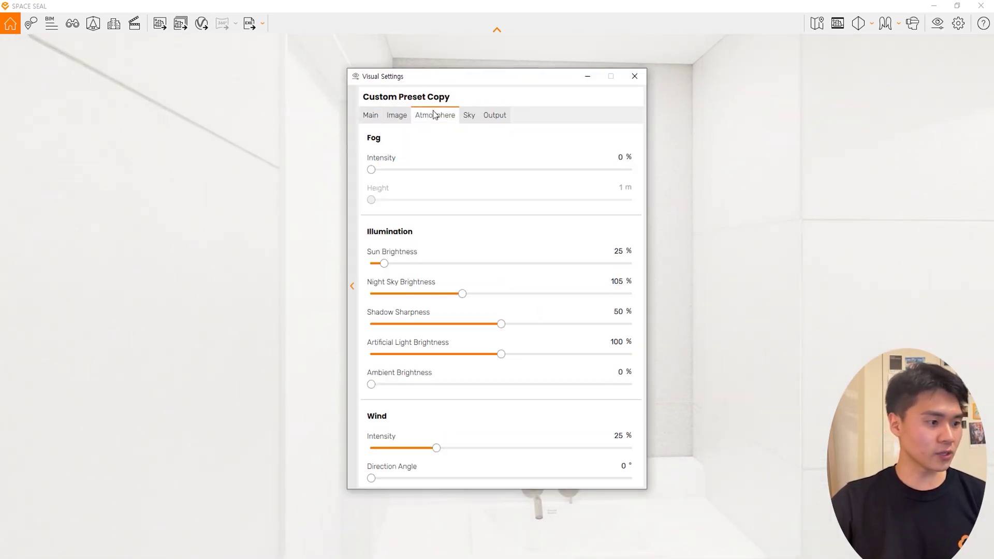
left_click_drag(498, 354, 456, 355)
left_click_drag(507, 76, 847, 97)
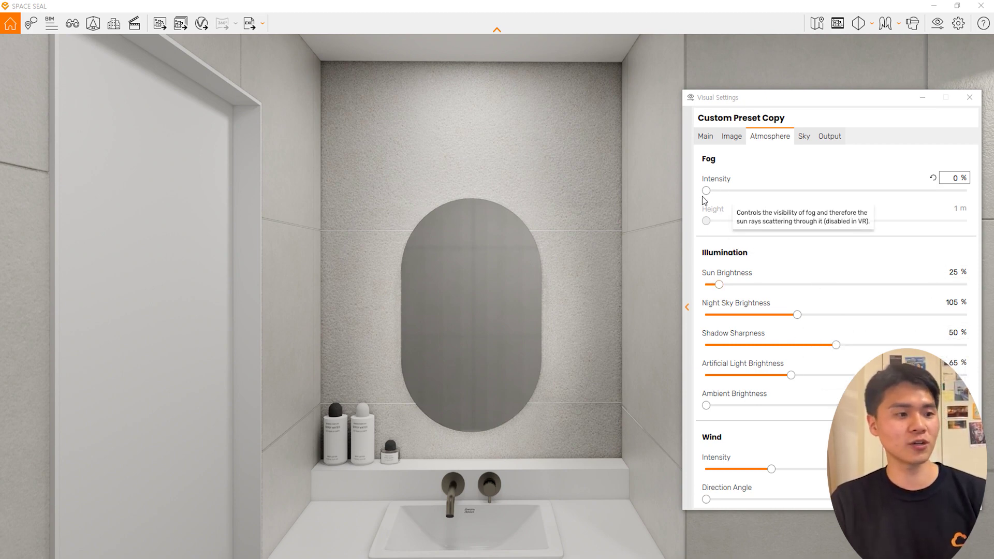
Rename the visual preset Custom Preset Copy as toilet and hide the preset list
left_click(686, 308)
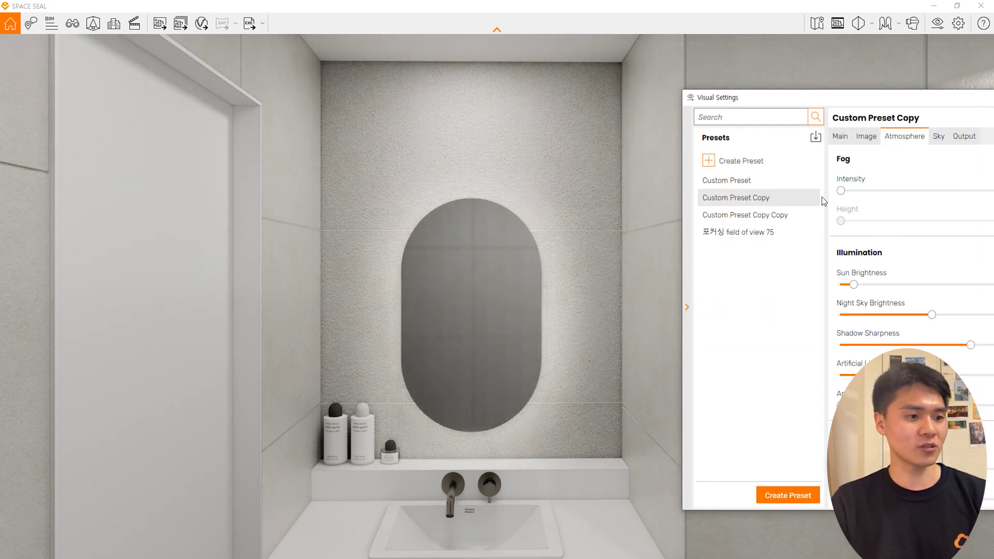
right_click(806, 200)
left_click(850, 214)
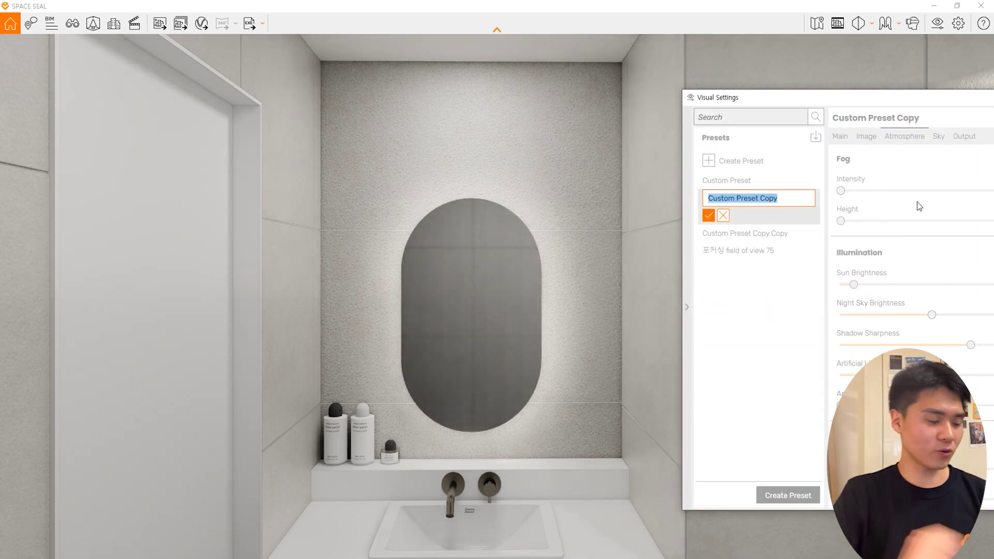
type("e")
type("oilet")
key("Return")
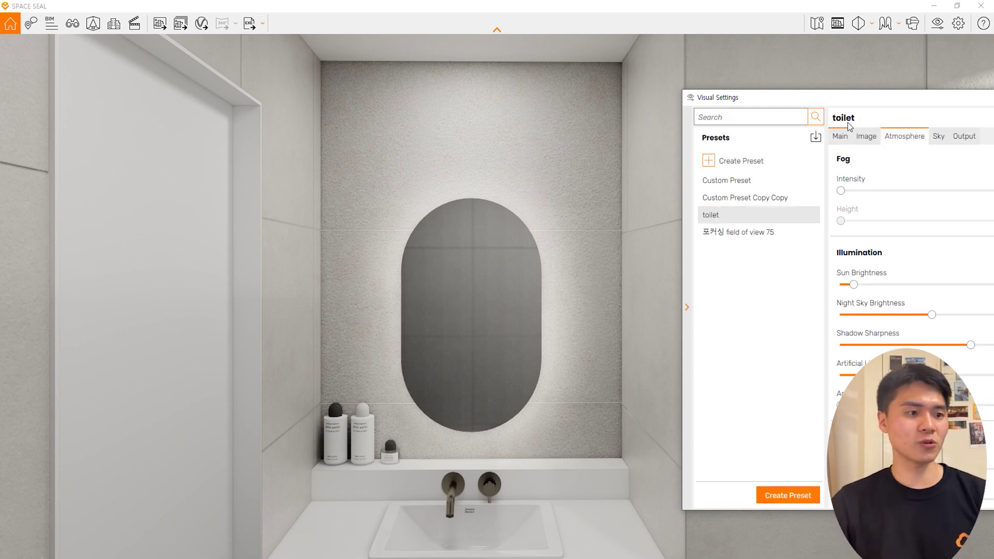
left_click(689, 171)
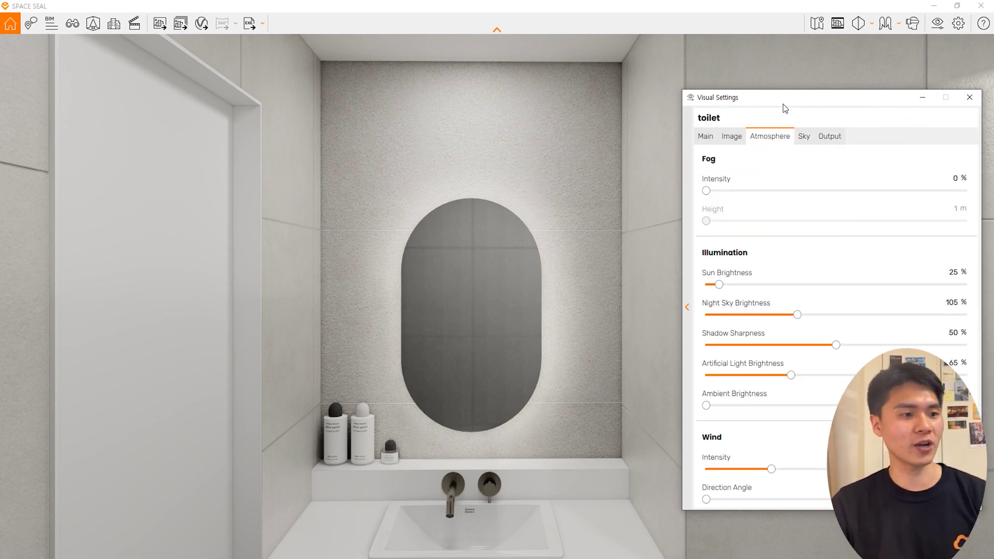
Review the sky settings, and try artificial light brightness values of 72 % and 58 %
left_click_drag(784, 106, 744, 81)
left_click(761, 103)
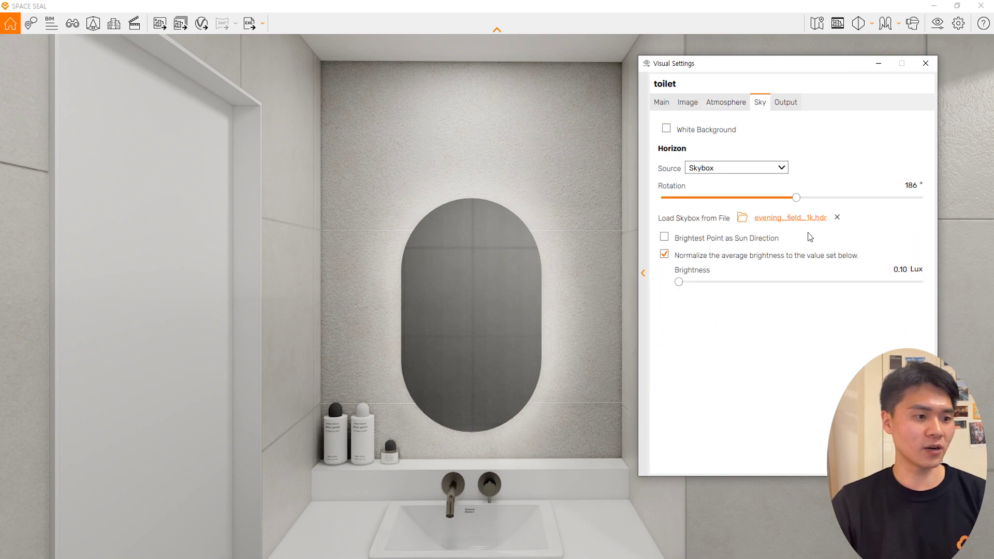
left_click(730, 103)
mouse_move(747, 342)
left_mouse_down()
mouse_move(791, 343)
mouse_move(756, 342)
left_mouse_up()
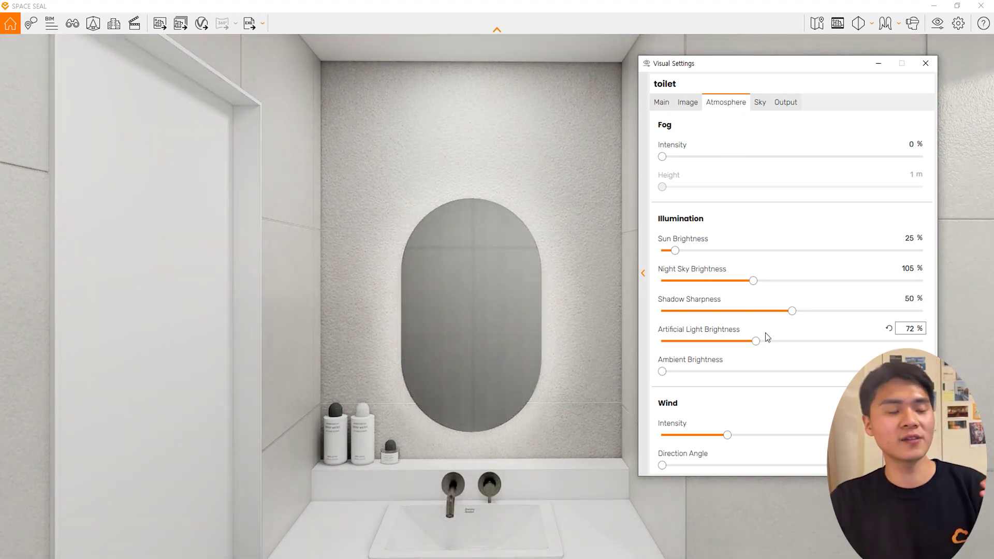
left_click_drag(756, 340, 737, 340)
left_click(559, 284)
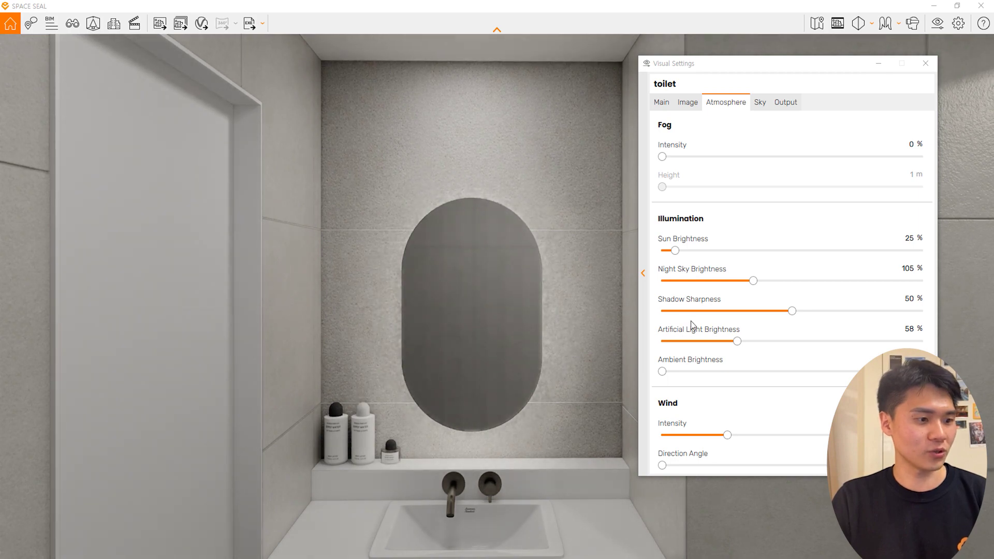
Set the artificial light brightness to 63 %, minimize the visual settings and reframe the mirror wall
left_click_drag(737, 342, 742, 342)
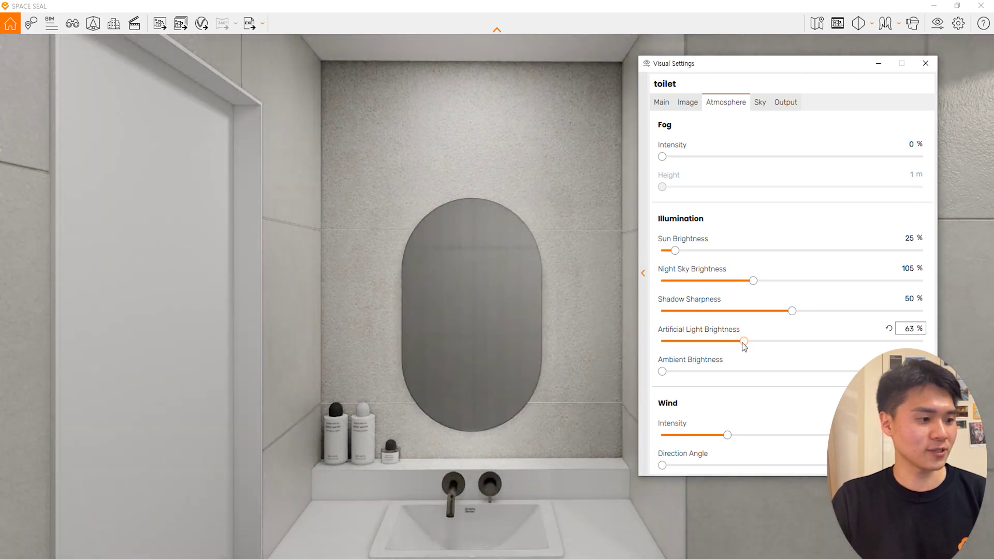
left_click(879, 63)
left_click_drag(606, 296, 719, 277)
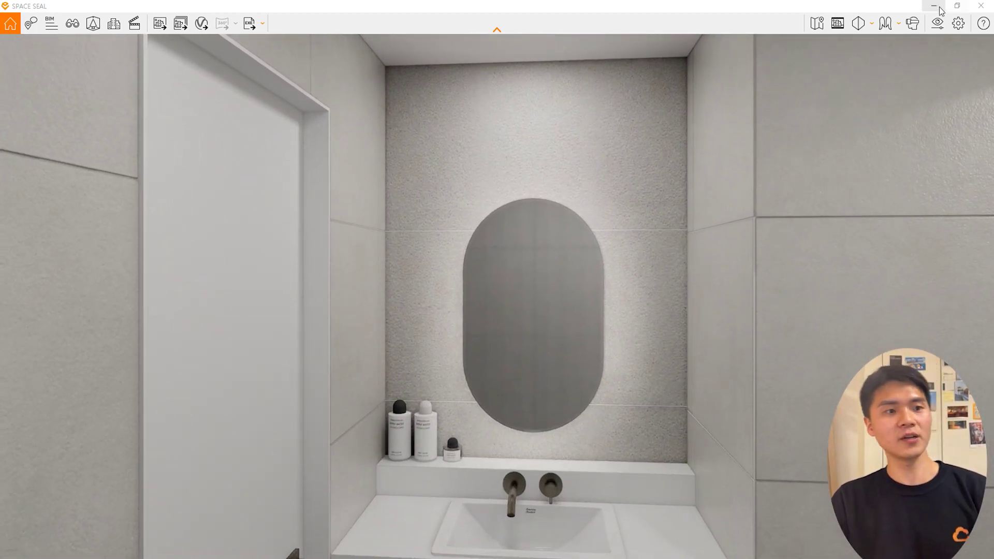
Switch to SketchUp, open the light group behind the mirror and select its 0.32 m radius disk light
left_click(939, 10)
scroll(523, 373, "up", 3)
left_click(528, 340)
middle_click_drag(527, 340, 584, 238)
scroll(636, 248, "up", 3)
right_click(667, 157)
double_click(646, 117)
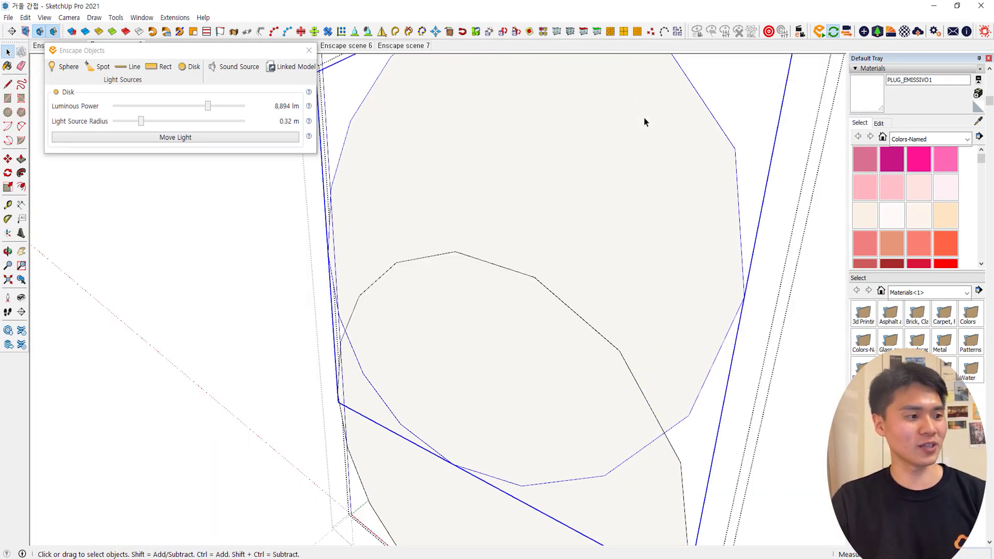
middle_click_drag(646, 122, 575, 173)
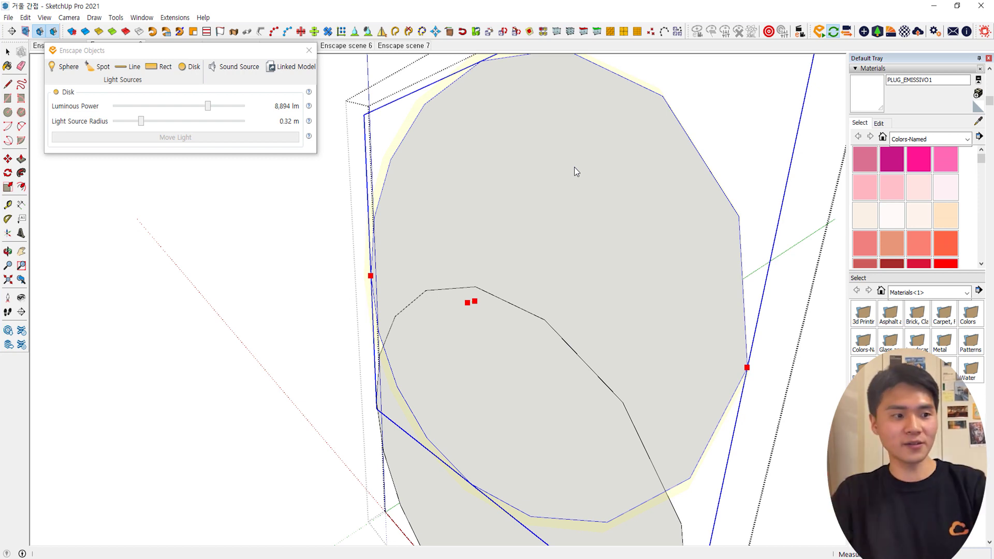
key("space")
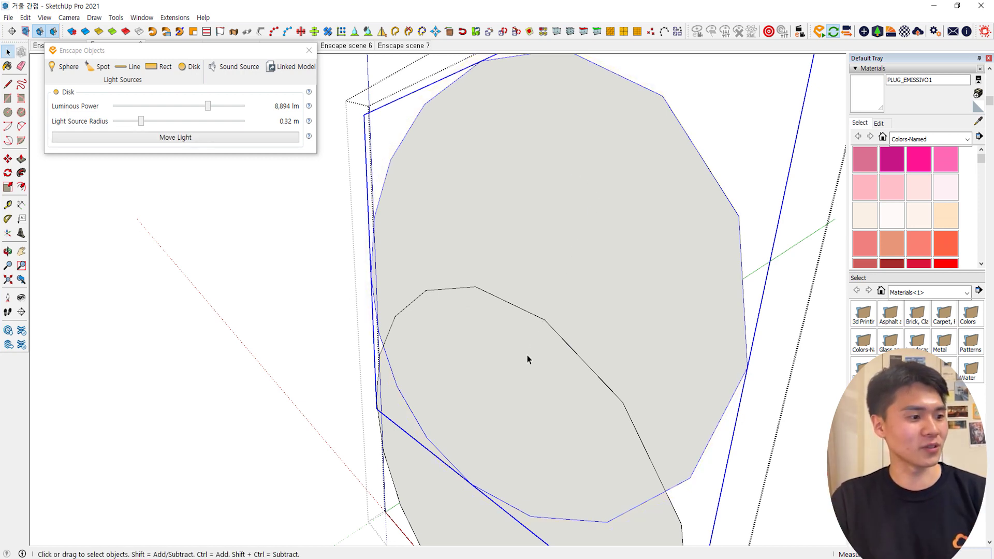
left_click(514, 369)
right_click(636, 157)
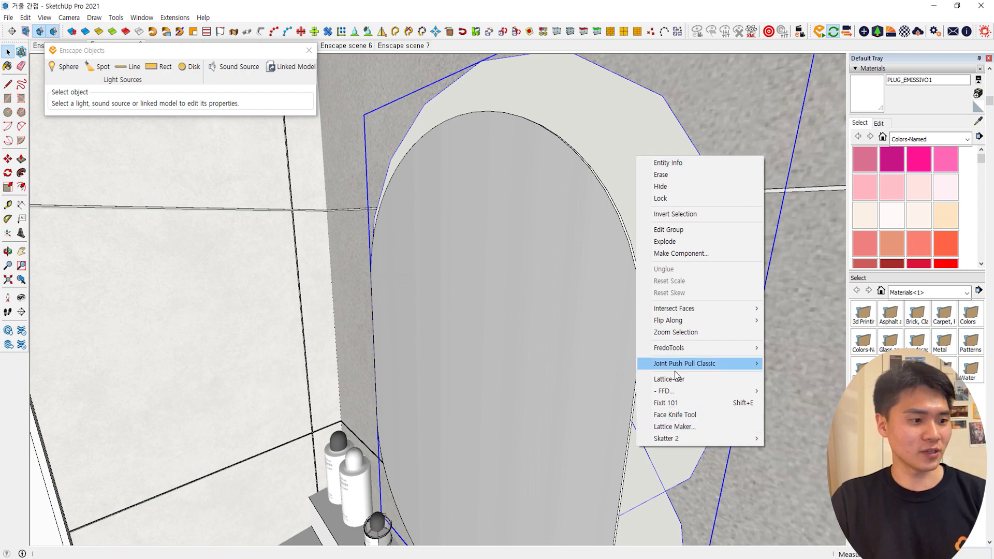
middle_click_drag(576, 95, 648, 428)
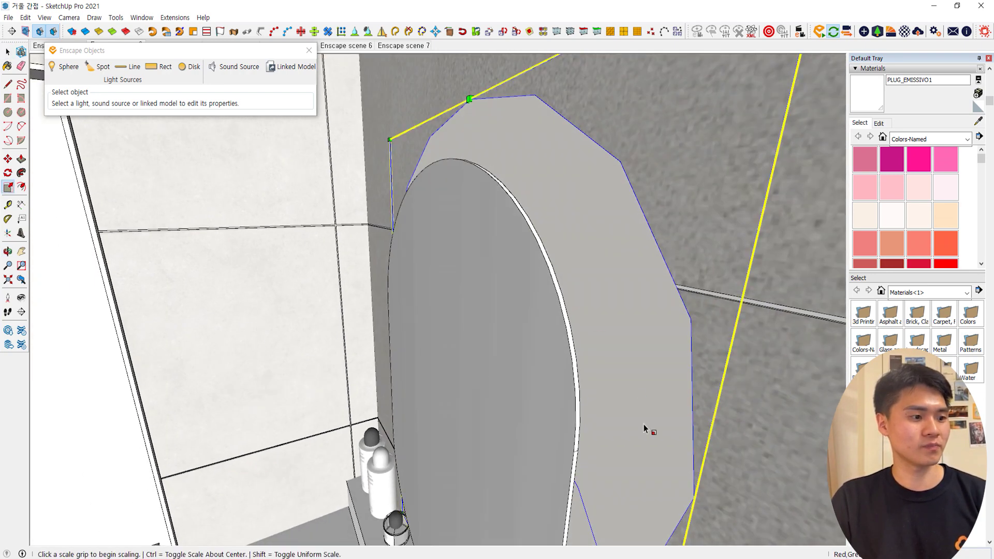
Reopen the light group behind the mirror and flip the disk lights along the red direction
double_click(625, 371)
middle_click_drag(625, 366, 647, 341)
middle_click_drag(327, 165, 572, 367)
key("s")
key("space")
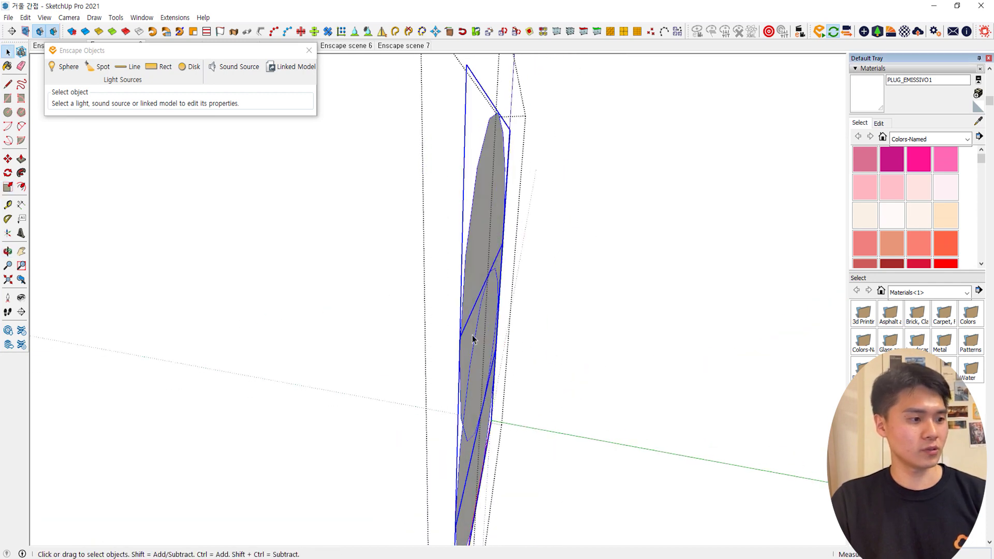
middle_click_drag(473, 337, 694, 271)
right_click(550, 208)
mouse_move(627, 349)
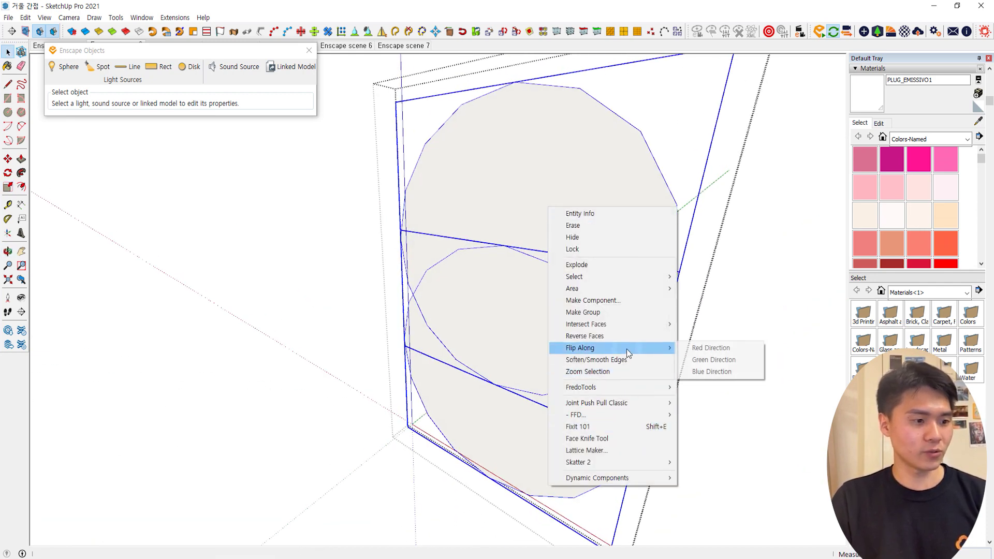
left_click(722, 350)
left_click(534, 226)
Flip the mirror's disk lights along the green direction and check the orientation of their faces
middle_click_drag(533, 226, 566, 283)
scroll(538, 352, "up", 3)
left_click(492, 426)
right_click(568, 252)
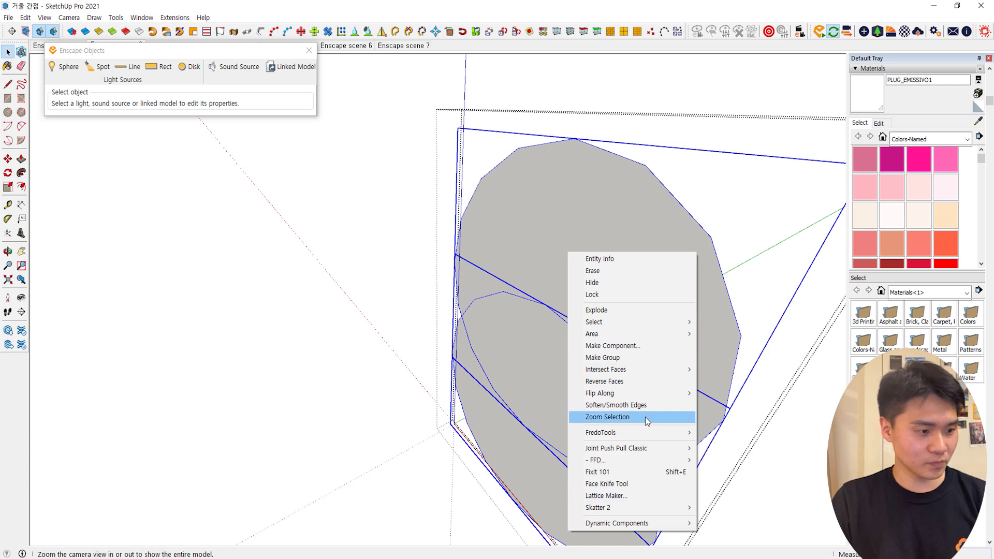
mouse_move(646, 394)
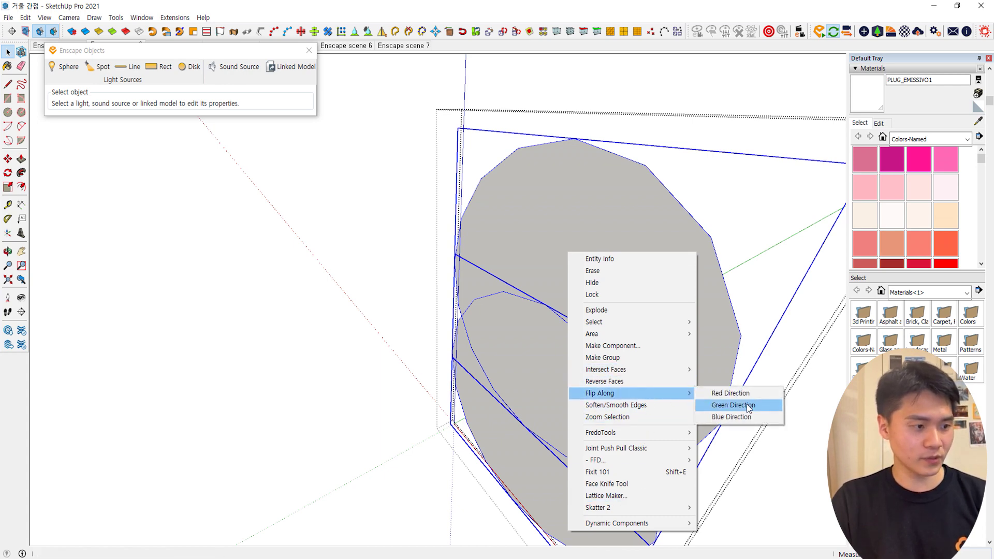
left_click(748, 405)
middle_click_drag(539, 240, 286, 239)
scroll(669, 371, "up", 4)
middle_click_drag(669, 372, 654, 295)
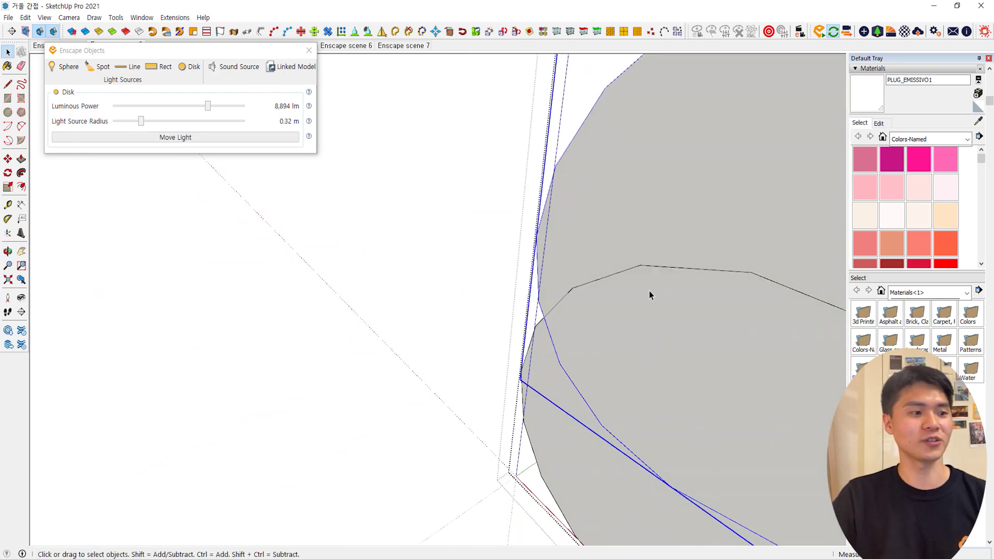
Leave the light group and move the mirror's disk lights along the green direction against the plate behind the mirror
key("Escape")
scroll(592, 318, "down", 2)
left_click(656, 140)
middle_click_drag(656, 140, 676, 225)
scroll(595, 224, "up", 3)
key("m")
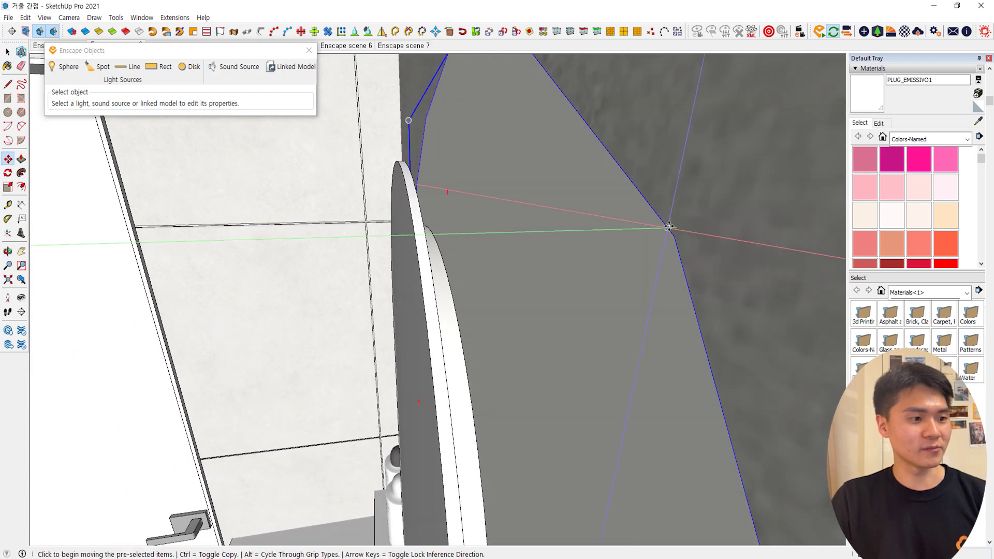
left_click(673, 228)
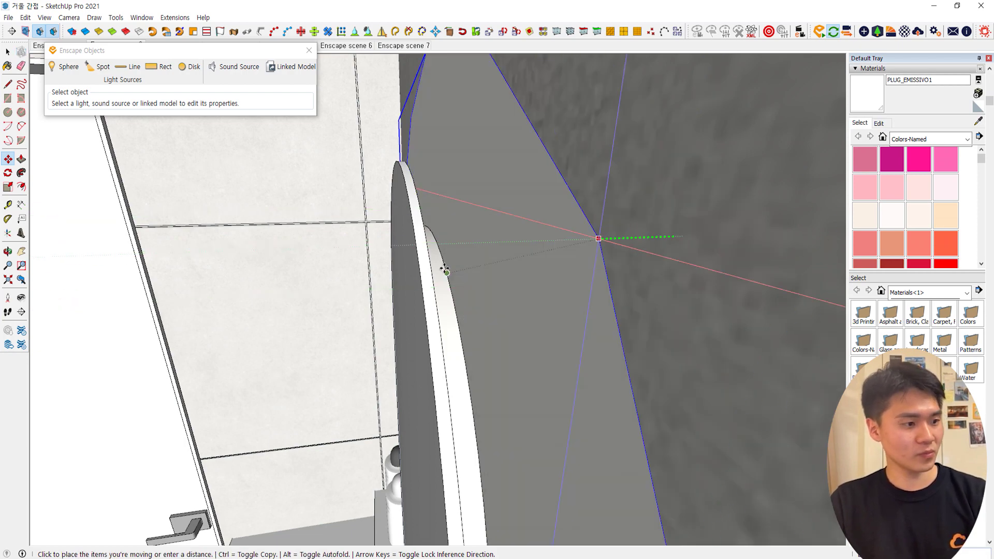
left_click(431, 265)
middle_click_drag(449, 267, 323, 244)
middle_click_drag(611, 292, 506, 261, "shift")
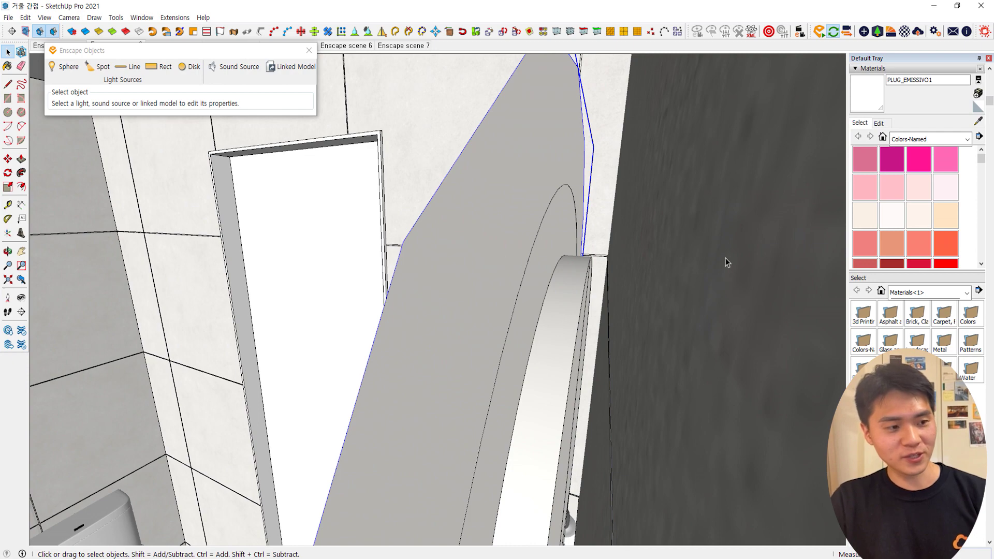
middle_click_drag(782, 257, 604, 350)
scroll(604, 351, "up", 4)
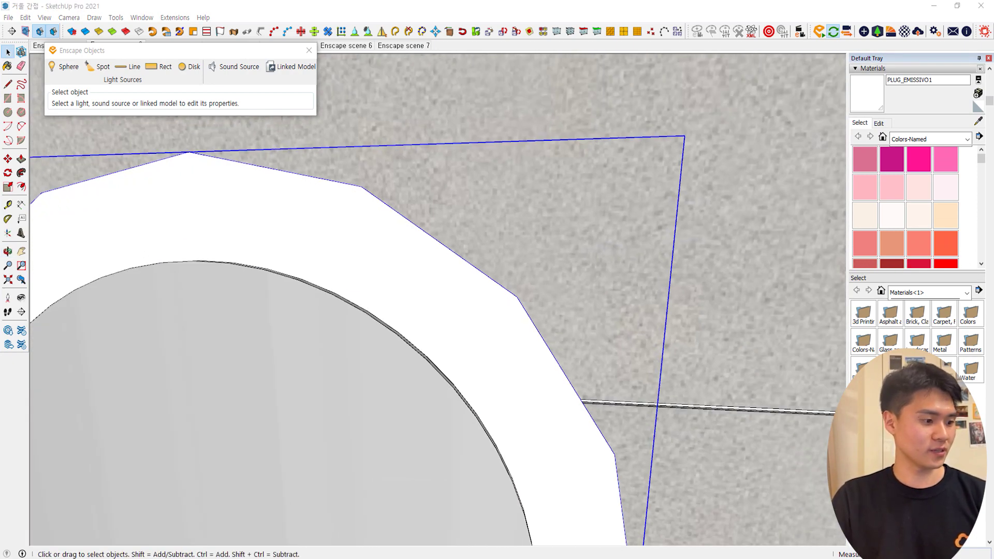
Switch to Enscape, close the visual settings, inspect the glow around the mirror and shrink the render window over SketchUp
mouse_move(454, 526)
left_click(503, 520)
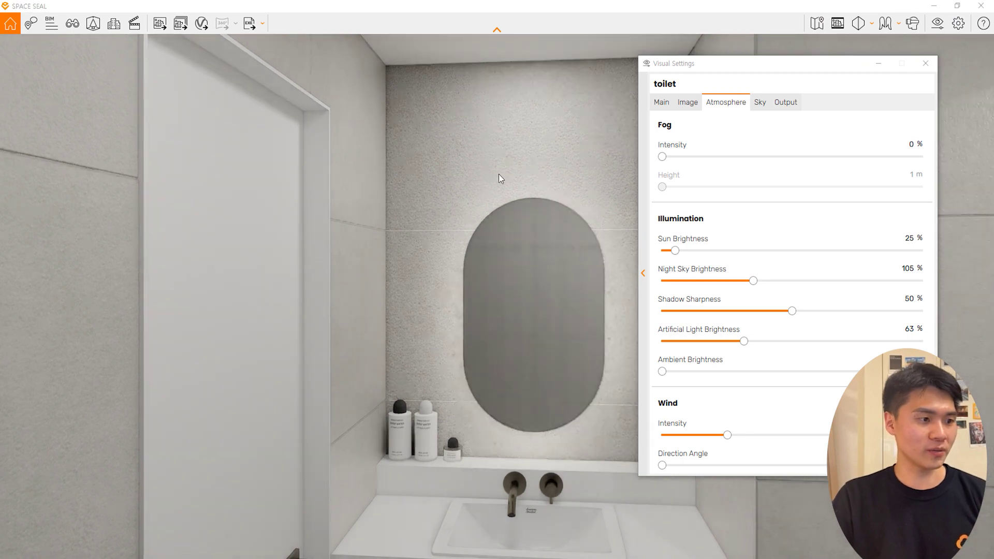
left_click(926, 64)
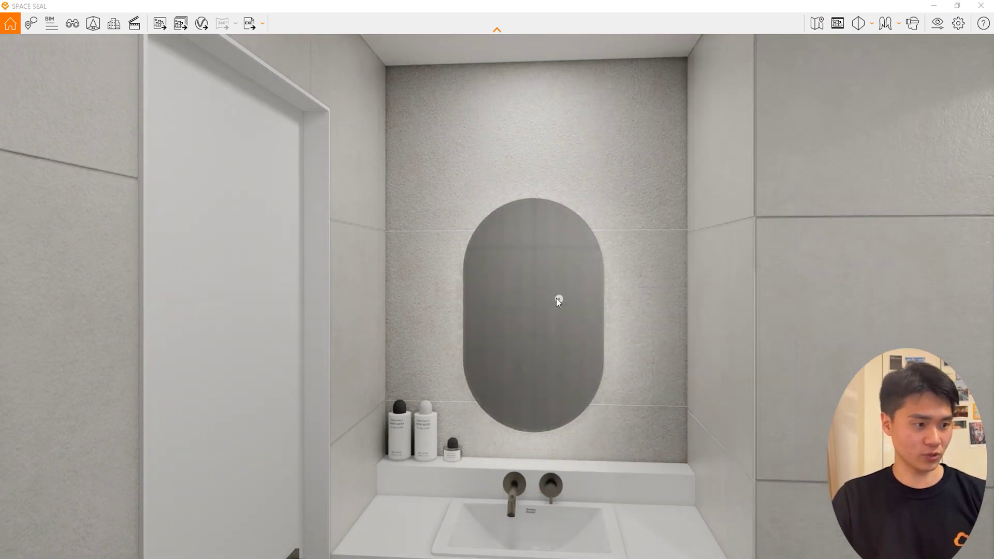
scroll(557, 300, "up", 3)
scroll(593, 311, "down", 3)
left_click_drag(549, 111, 623, 132)
mouse_move(623, 6)
left_mouse_down()
mouse_move(624, 73)
mouse_move(403, 104)
mouse_move(546, 109)
left_mouse_up()
Delete the disk light group behind the mirror to compare the rendering without it, and undo the deletion
key("space")
key("Delete")
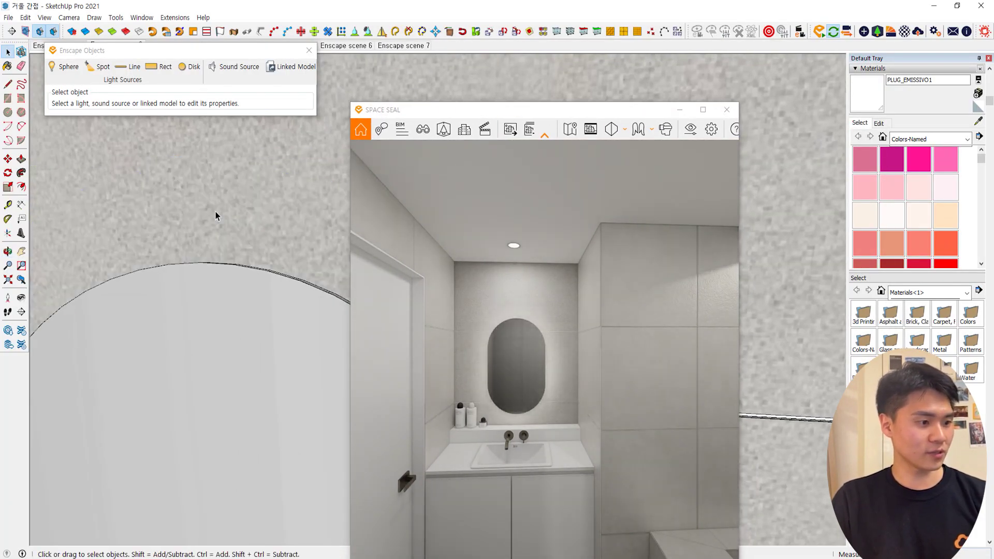
key("ctrl+z")
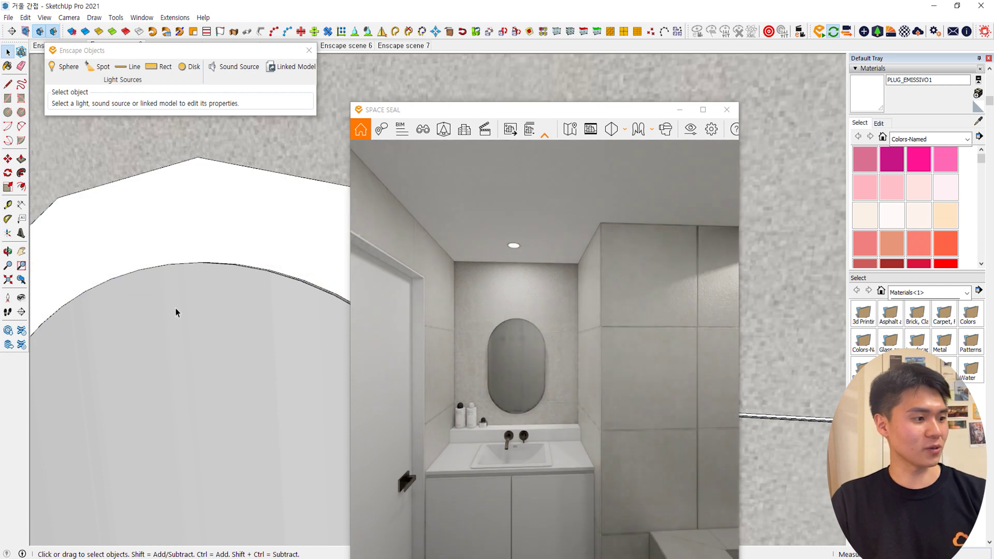
Open the light group behind the mirror and raise the disk light's luminous power to 30,000 lm and on to 300,000 lm
left_click(236, 215)
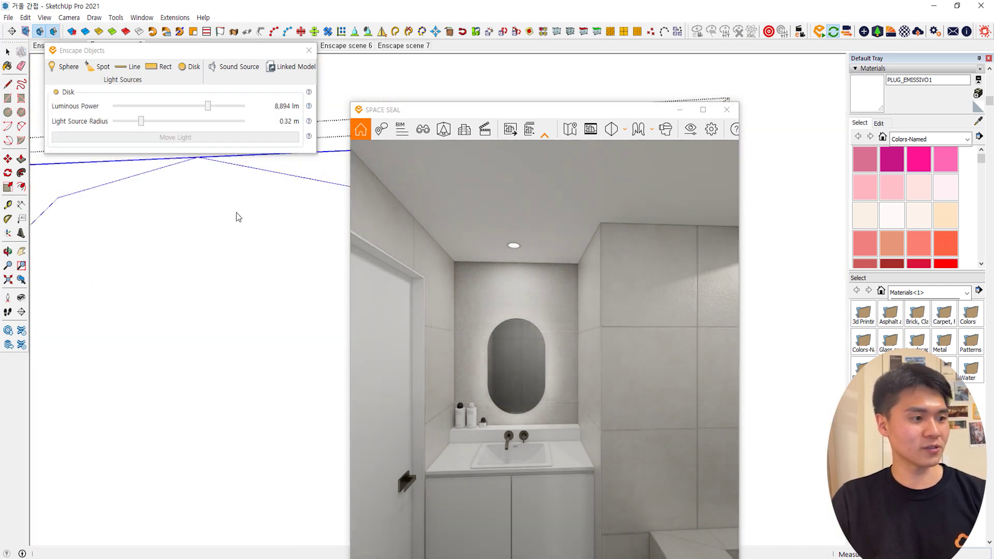
left_click_drag(534, 110, 698, 54)
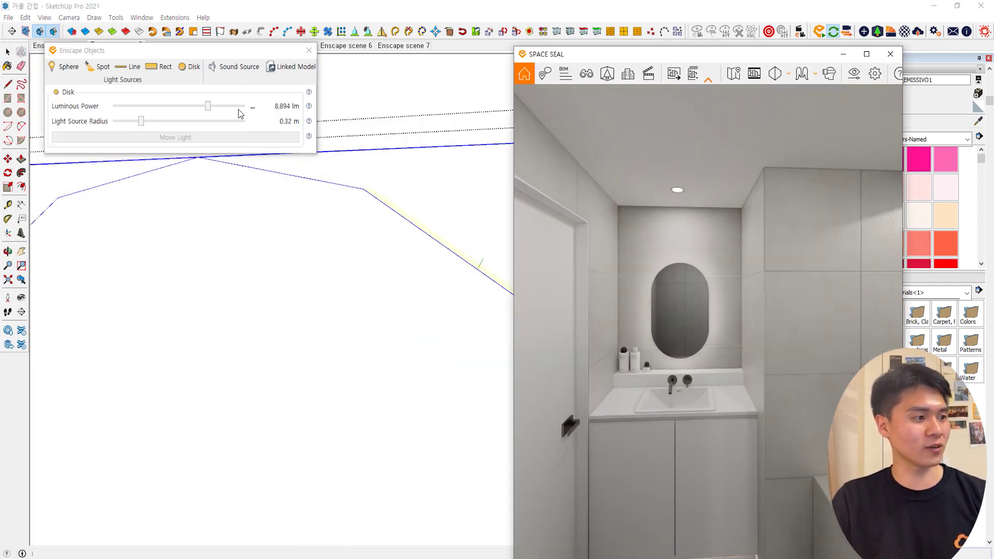
right_click(259, 107)
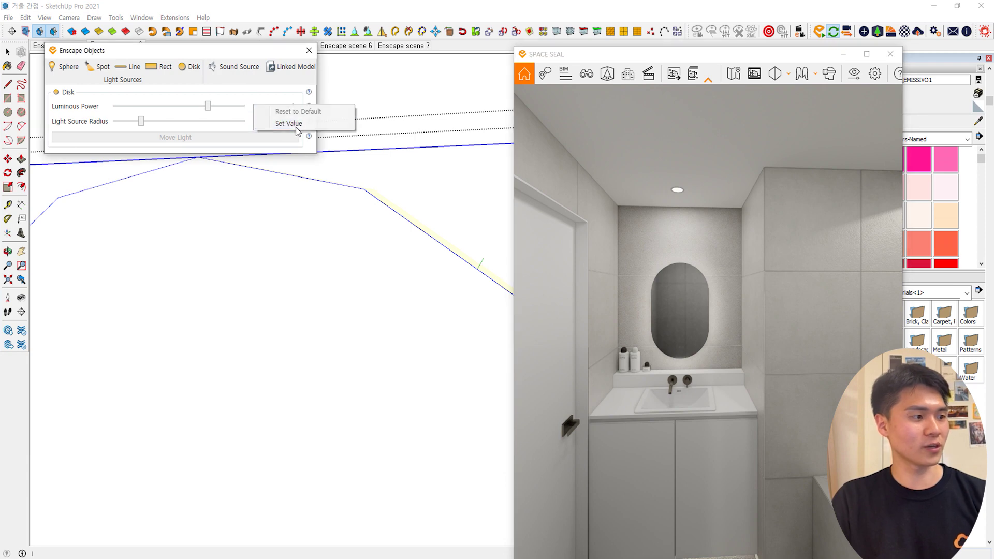
left_click(296, 127)
type("30000")
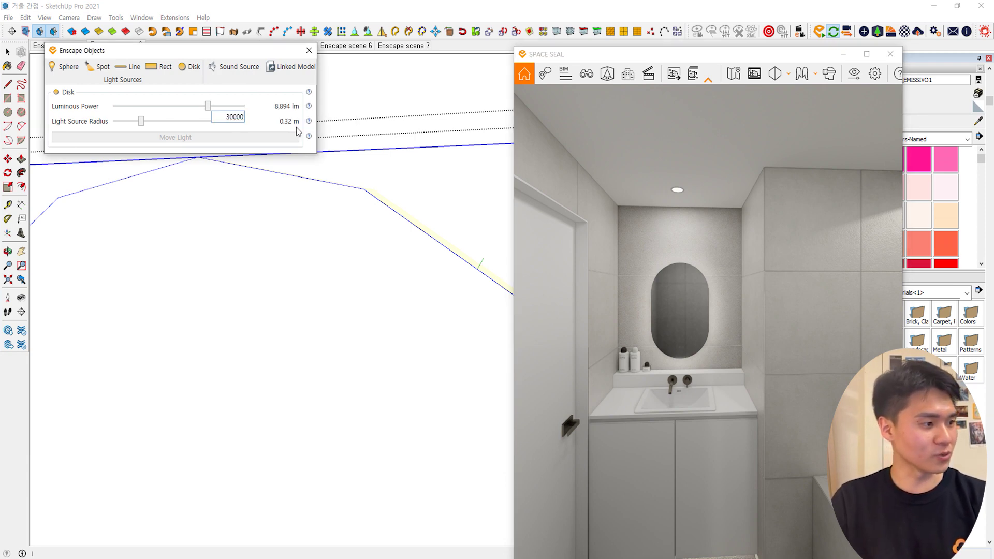
key("Return")
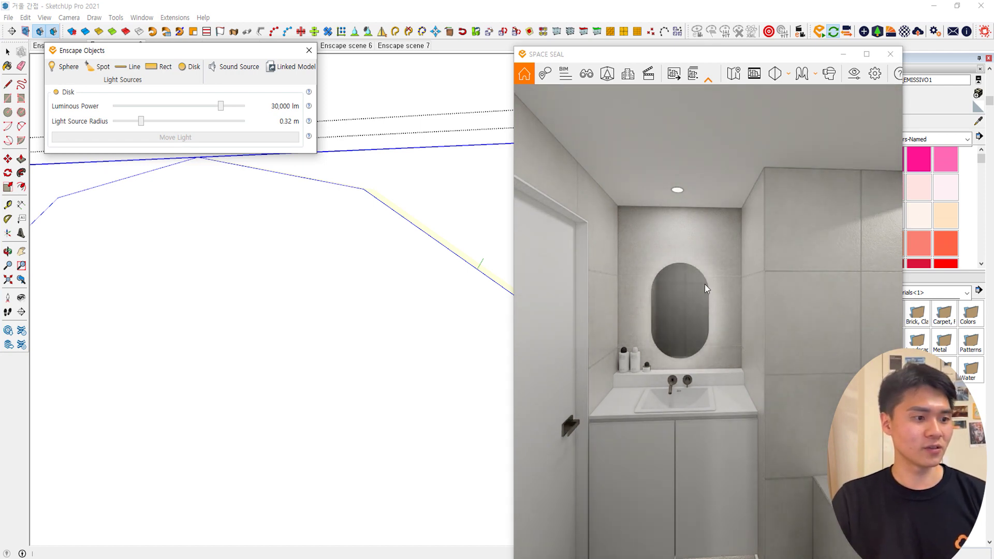
left_click_drag(220, 109, 248, 108)
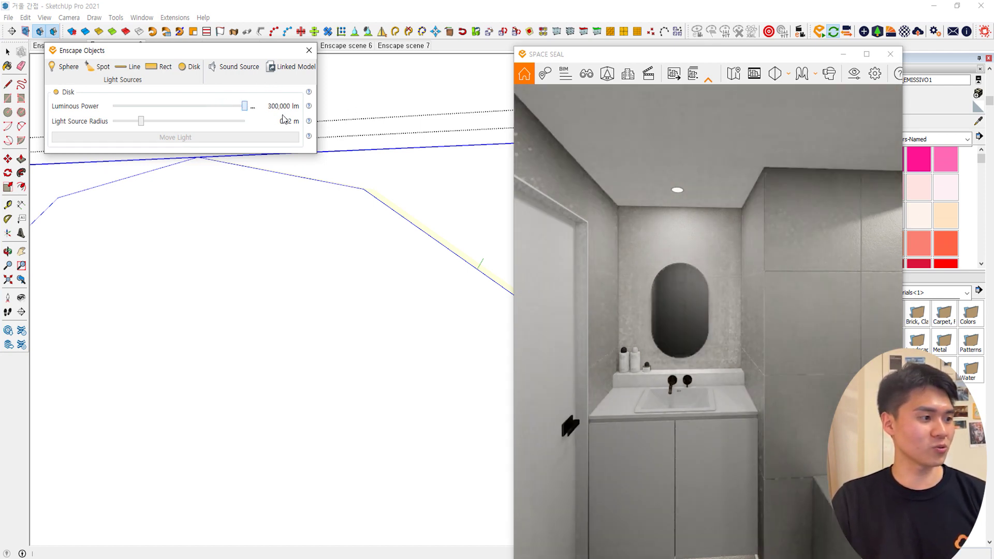
scroll(368, 327, "down", 4)
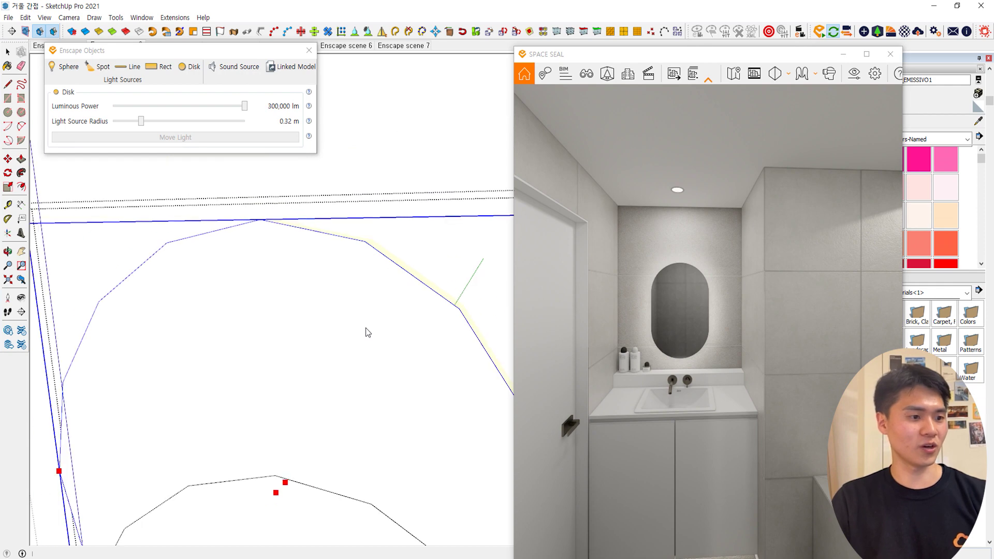
key("space")
key("Escape")
Reframe the whole mirror in SketchUp and enlarge the Enscape render to examine the indirect glow on the wall
middle_click_drag(361, 362, 342, 155)
scroll(363, 290, "down", 2)
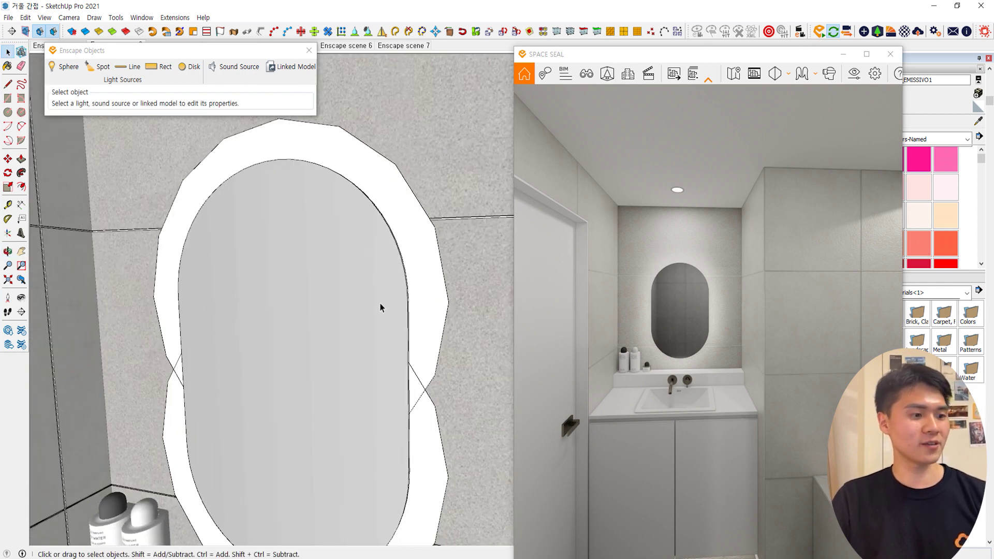
middle_click_drag(381, 306, 374, 277, "shift")
left_click(867, 60)
left_click(867, 55)
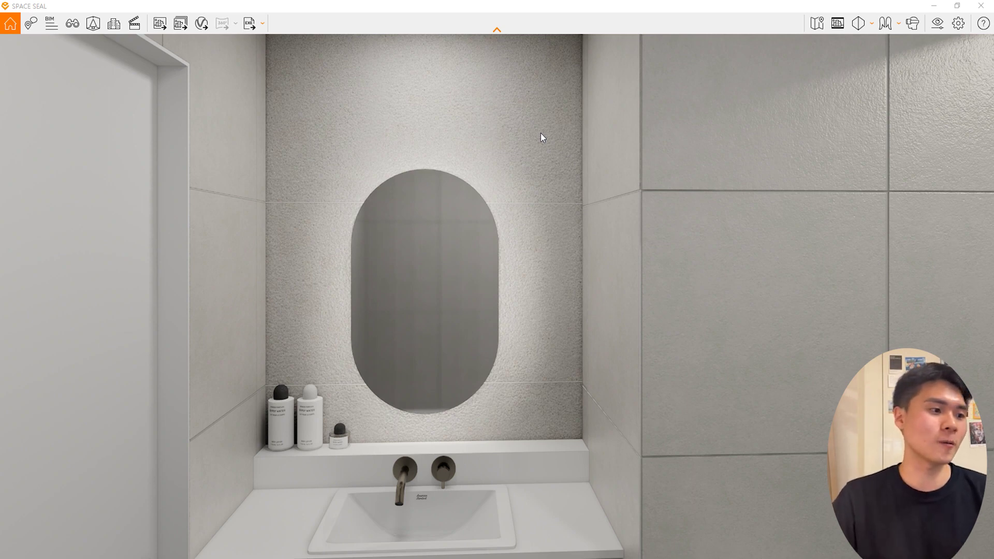
left_click(731, 151)
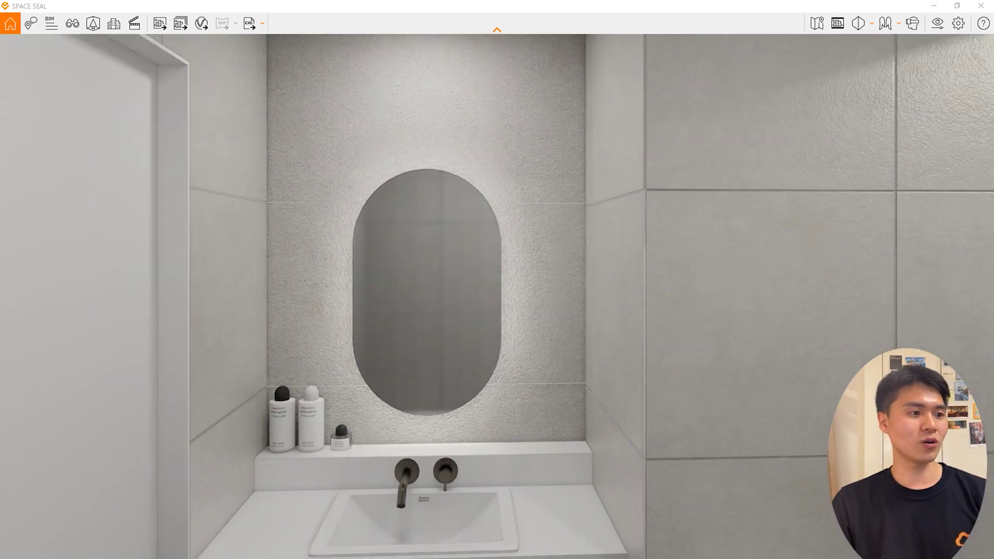
left_click_drag(527, 202, 569, 215)
key("a")
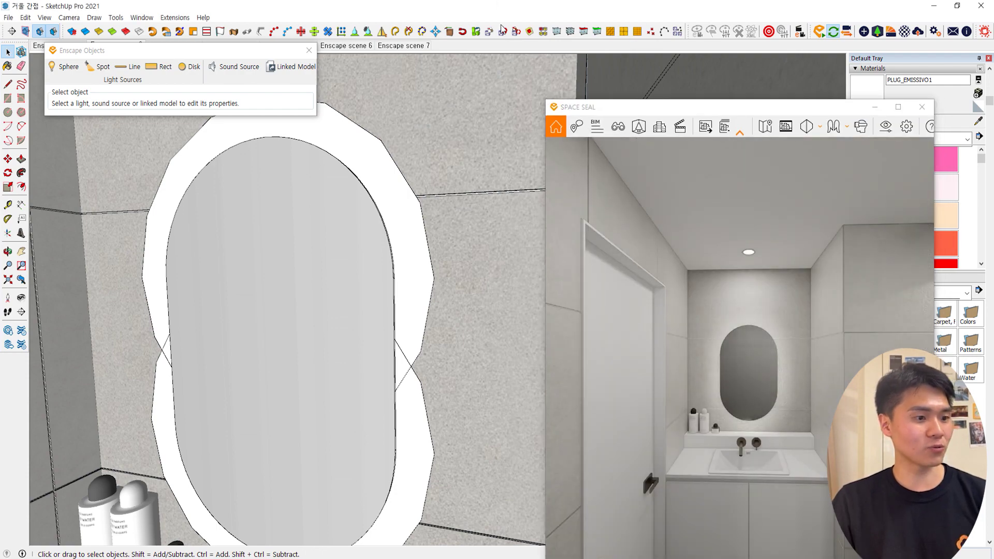
Sample the mirror's material, open it in the Enscape Material Editor and arrange the editor beside the render window
scroll(399, 351, "up", 3)
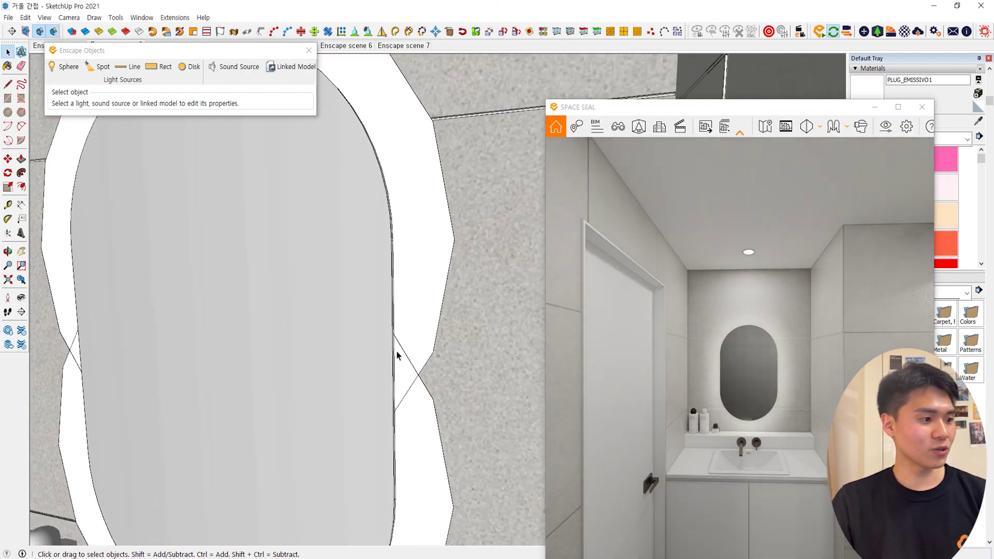
key("b")
left_click(295, 312, "alt")
key("ctrl+m")
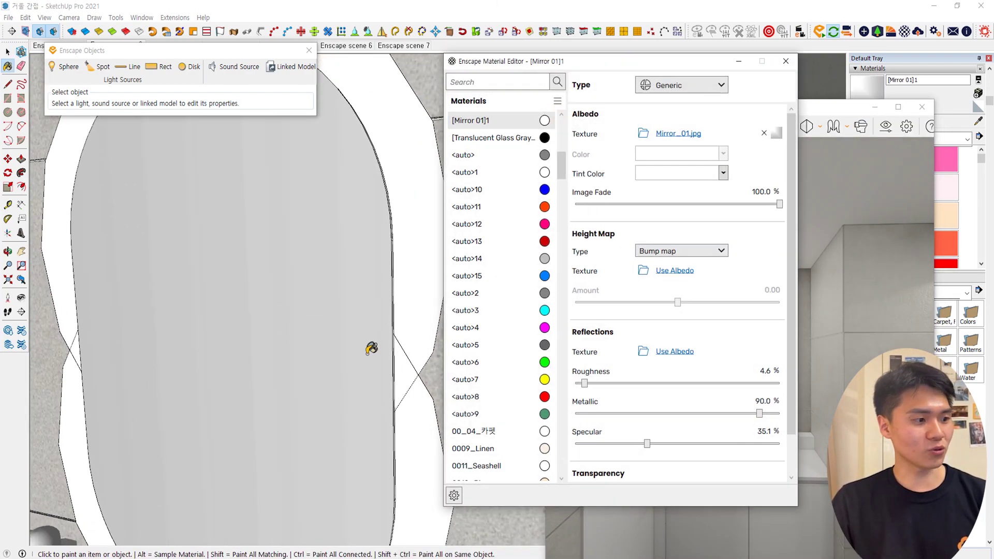
mouse_move(242, 414)
middle_mouse_down()
mouse_move(409, 362)
mouse_move(363, 358)
middle_mouse_up()
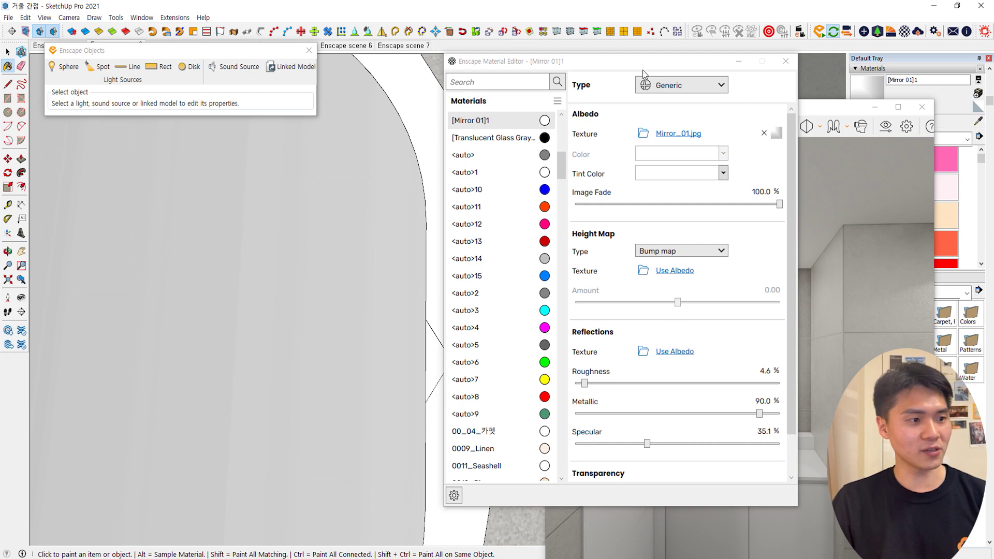
left_click_drag(642, 70, 402, 105)
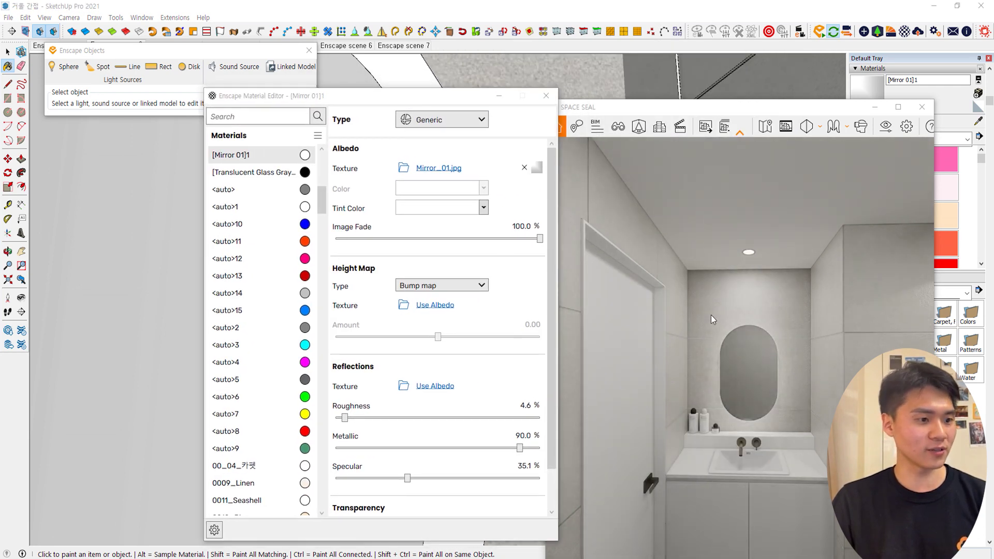
left_click_drag(767, 107, 778, 51)
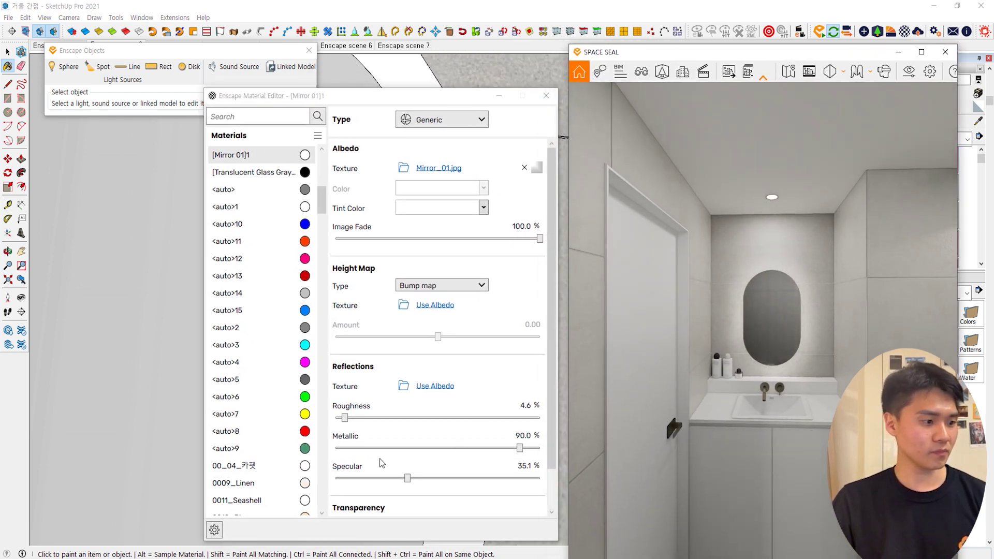
Set the mirror material's reflections to 1.8 % roughness, 99 % metallic and 100 % specular
left_click_drag(345, 417, 339, 418)
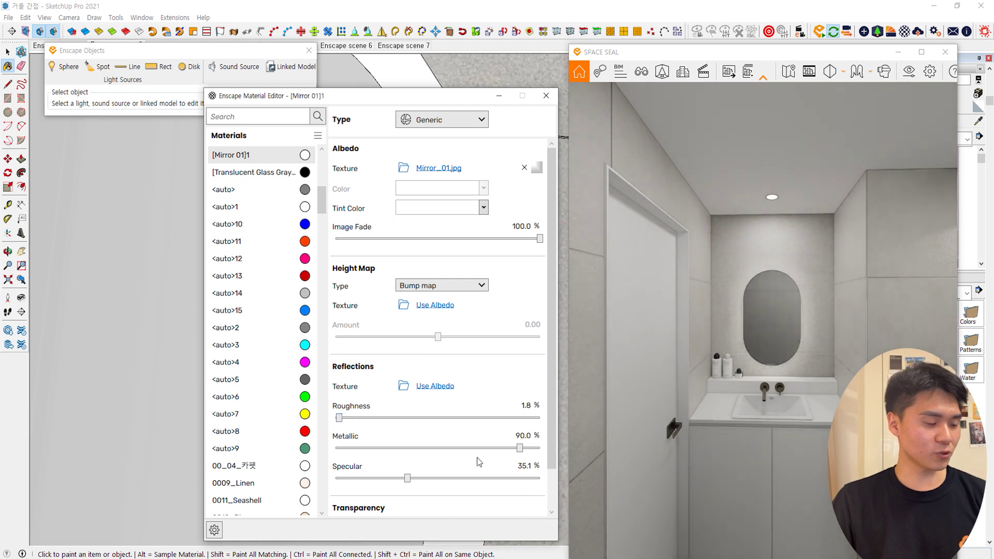
left_click(523, 436)
type("99")
key("Return")
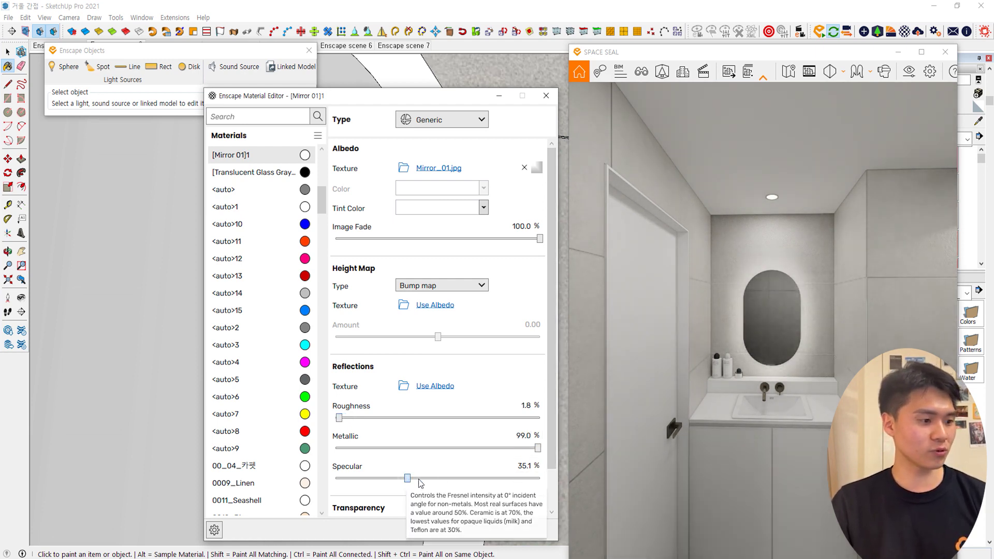
left_click_drag(408, 478, 707, 464)
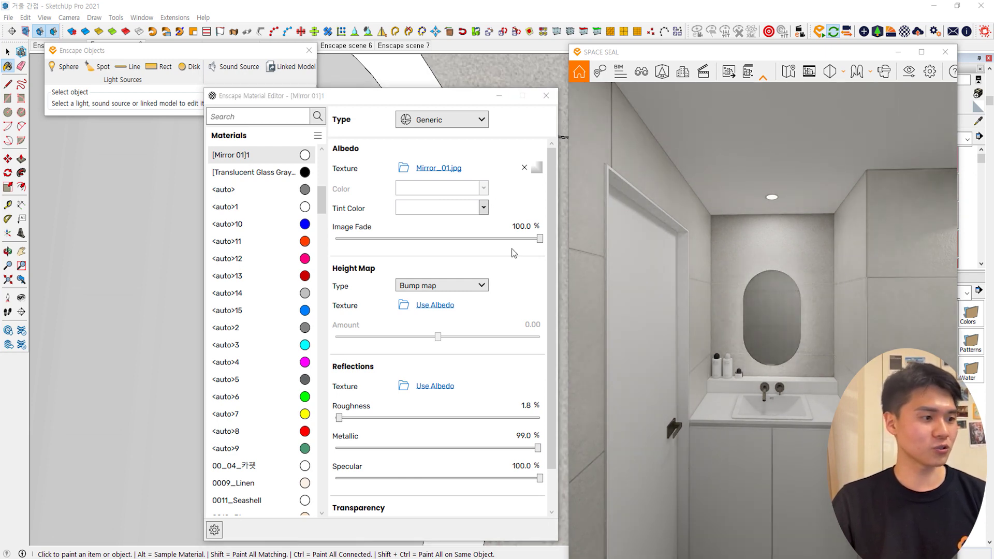
Remove the Mirror_01.jpg albedo texture from the mirror material, try black as its colour and switch the colour to white
left_click(523, 169)
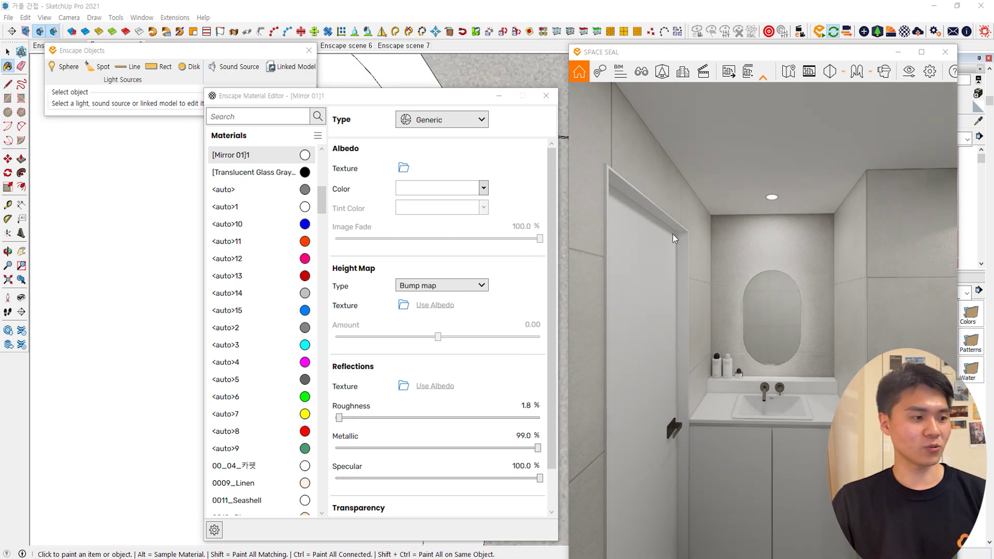
left_click(480, 189)
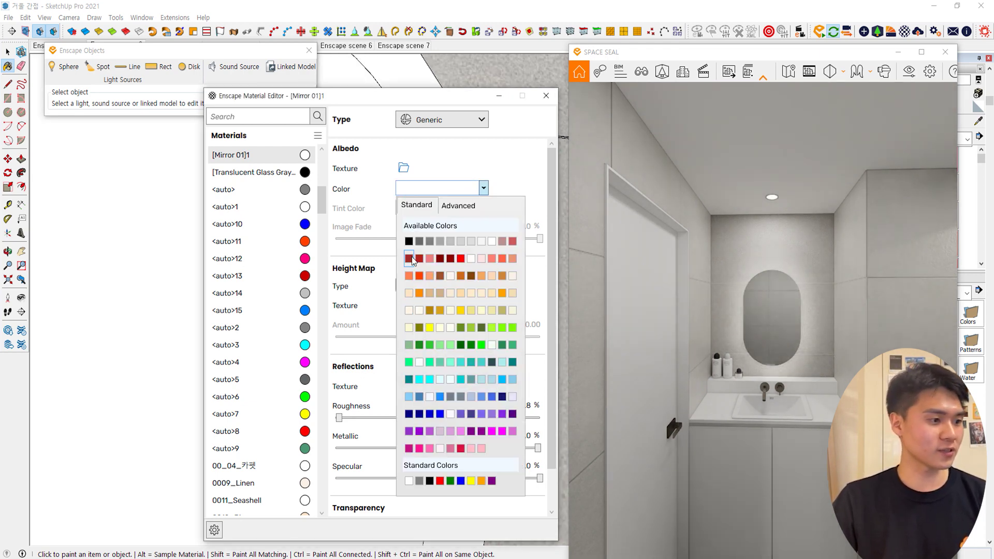
left_click(409, 241)
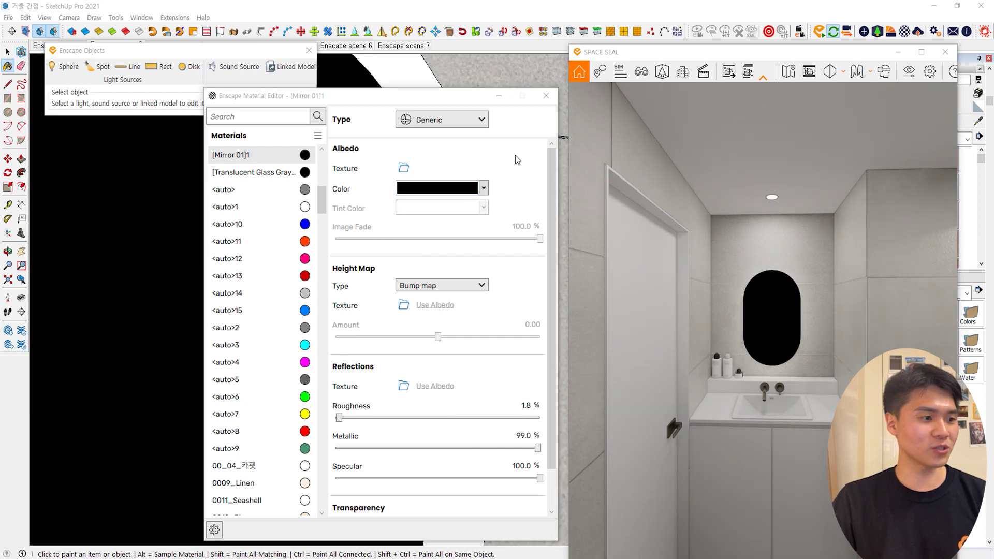
left_click(461, 190)
left_click(502, 243)
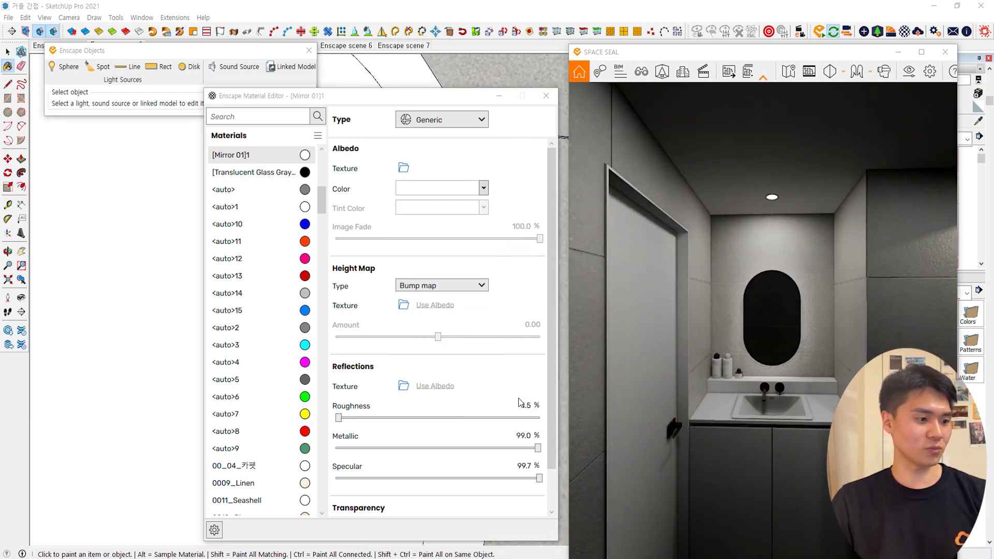
Reduce the mirror material's roughness to 0 % and check its reflection in the render up close
scroll(421, 452, "down", 1)
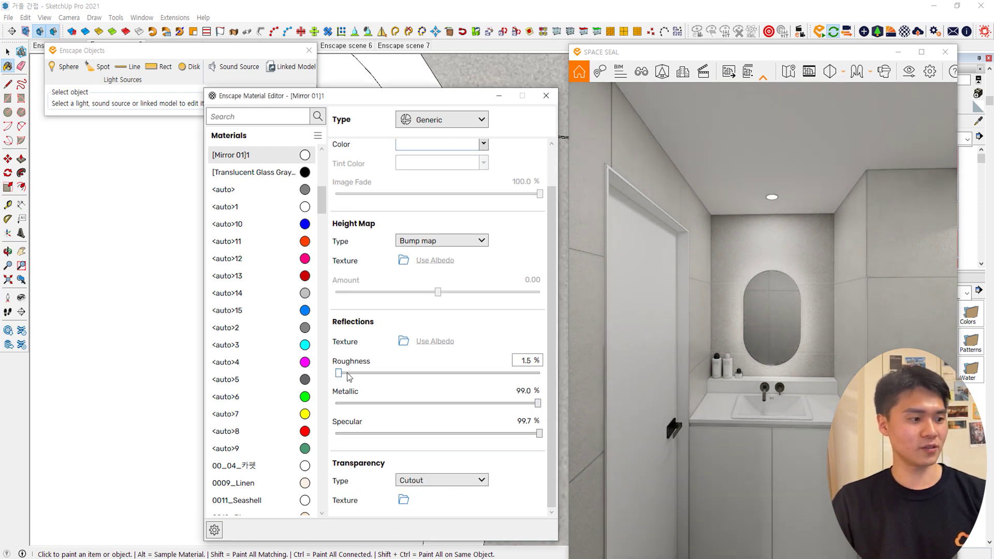
left_click_drag(338, 373, 333, 374)
scroll(780, 310, "up", 3)
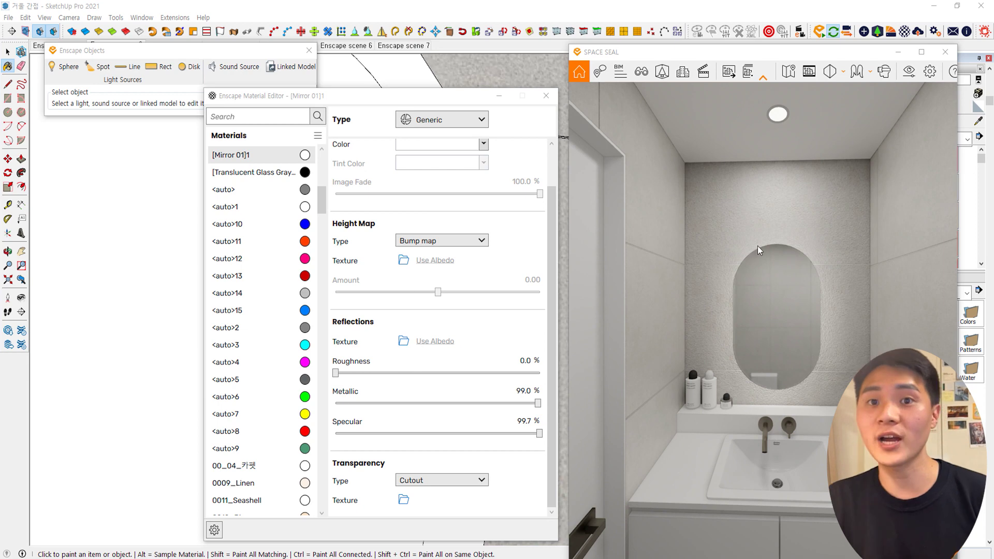
Enlarge the Enscape render to full screen and examine the mirror's reflection together with the surrounding indirect light
left_click(923, 53)
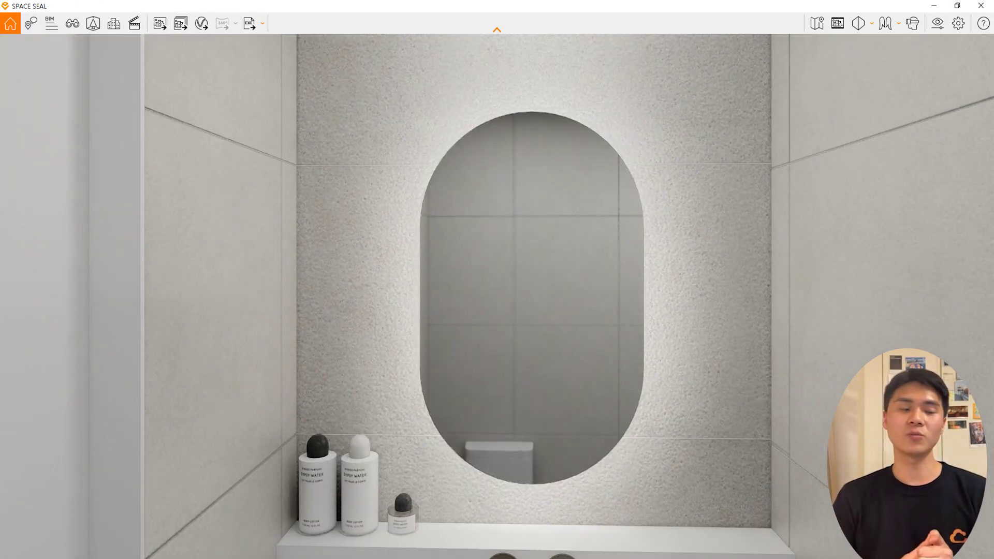
left_click(594, 253)
scroll(595, 254, "down", 3)
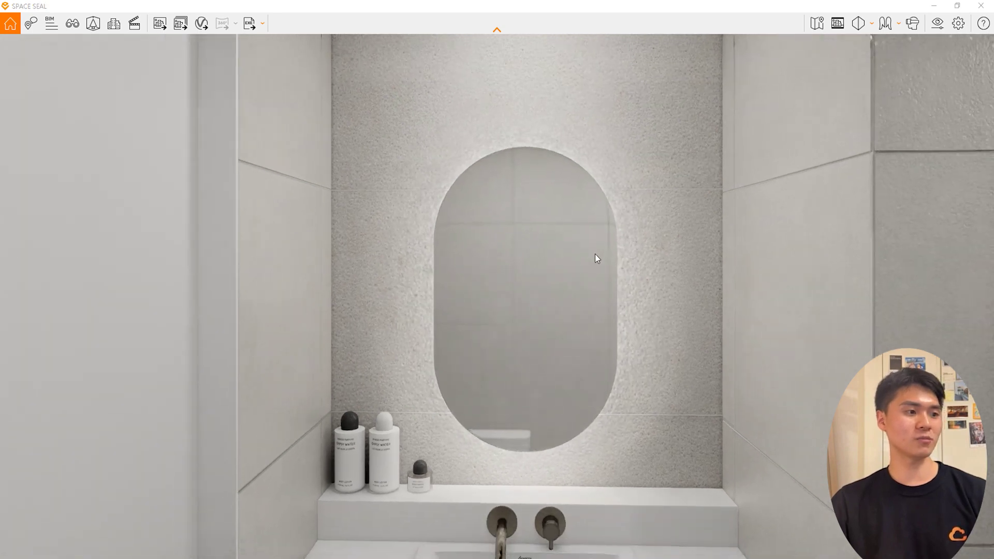
left_click_drag(598, 254, 604, 256)
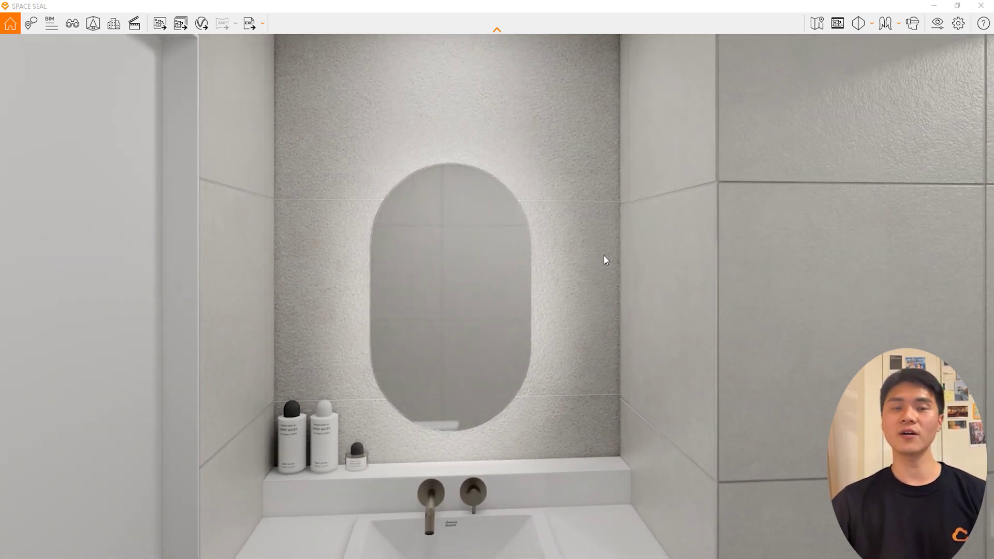